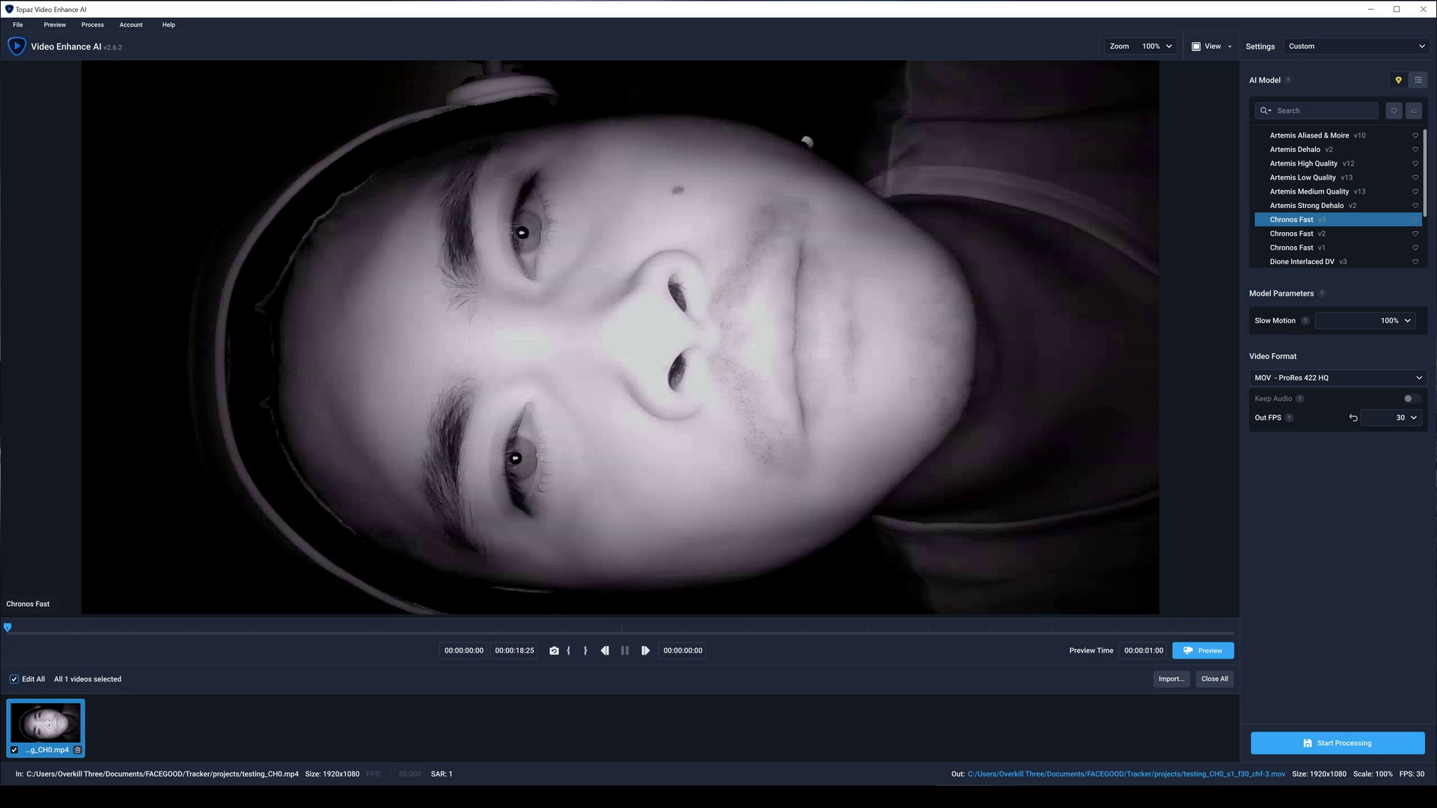
Set the Out FPS value in Topaz's Video Format panel to 120
{"action": "left_click", "coordinate": [1421, 419]}
{"action": "type", "text": "120"}
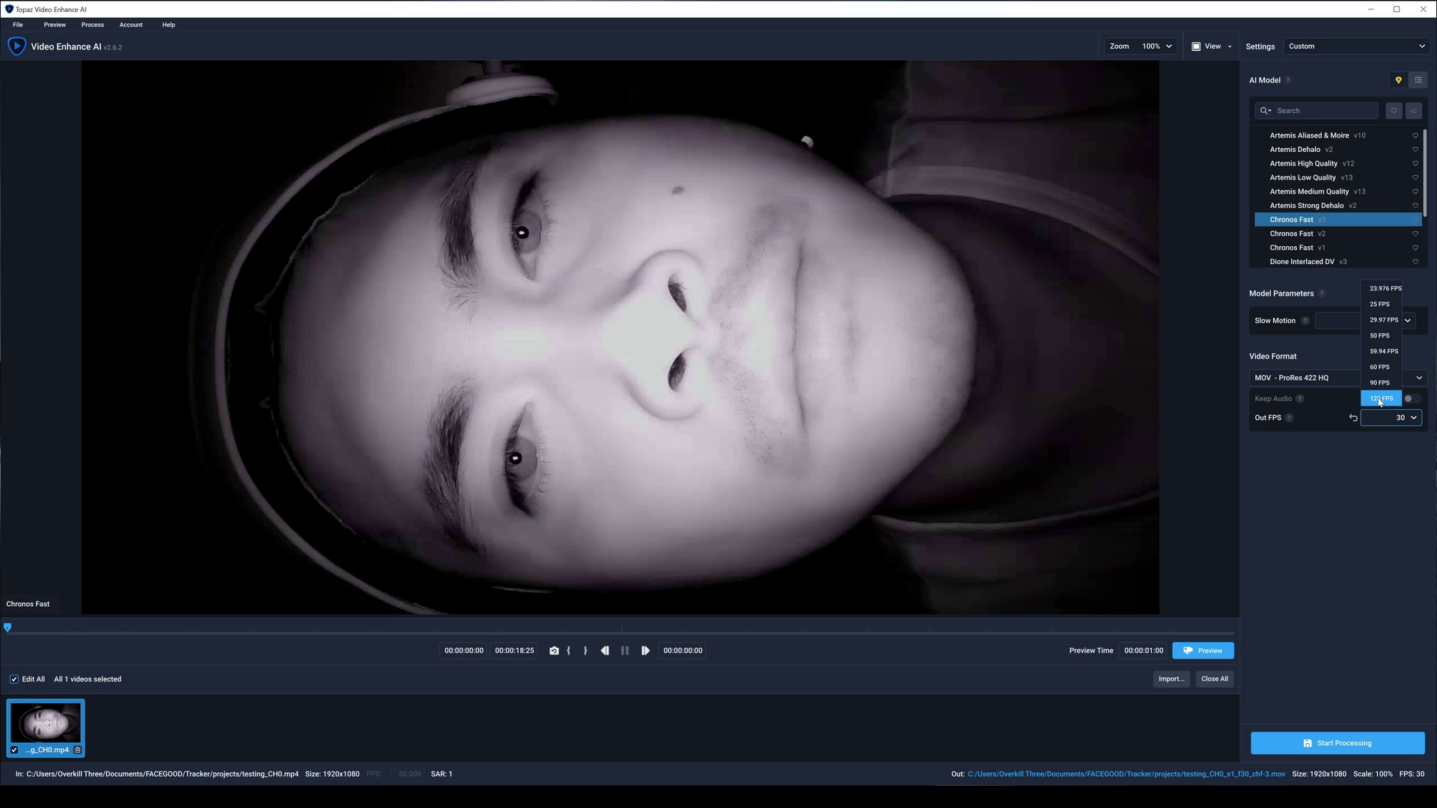
{"action": "key", "text": "Return"}
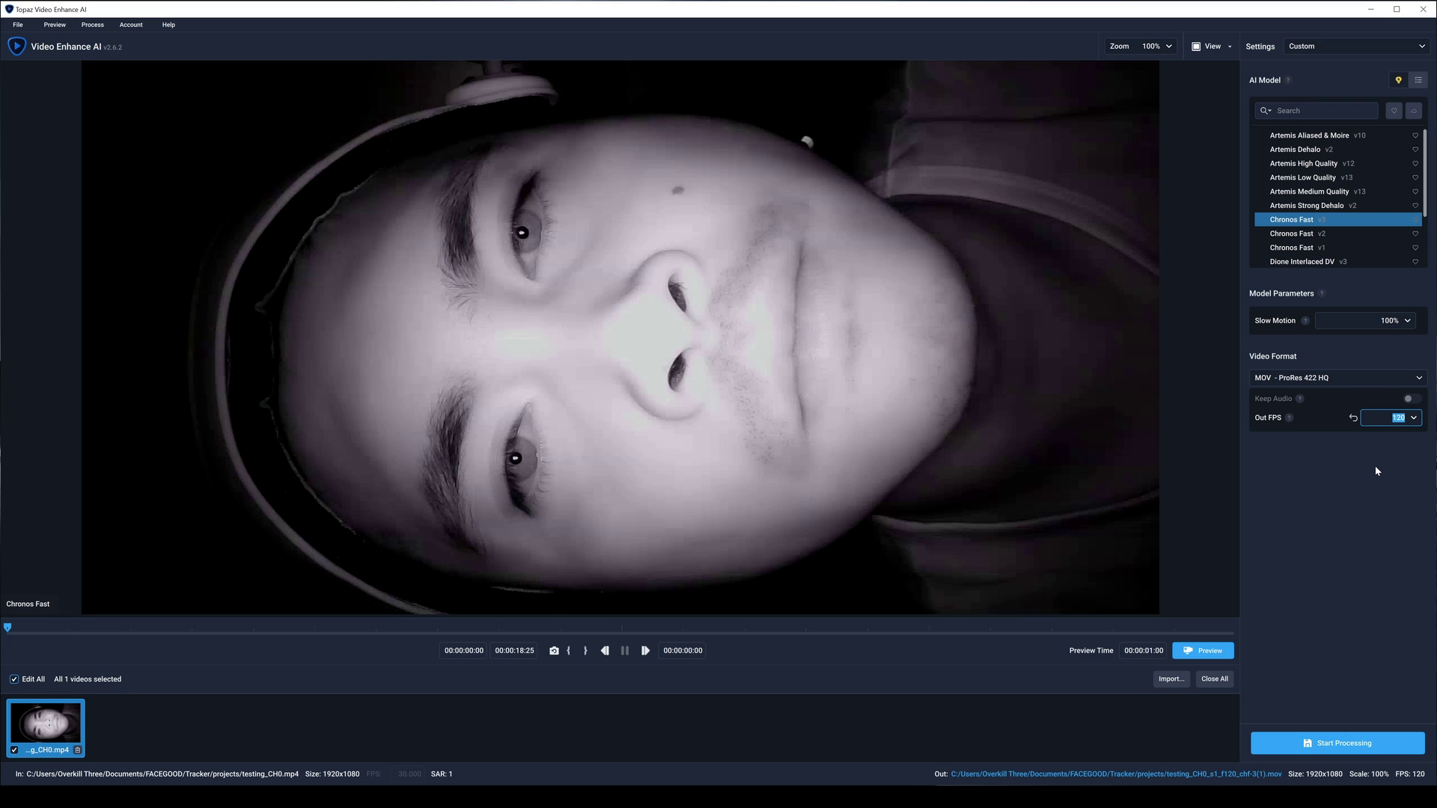
{"action": "left_click", "coordinate": [755, 677]}
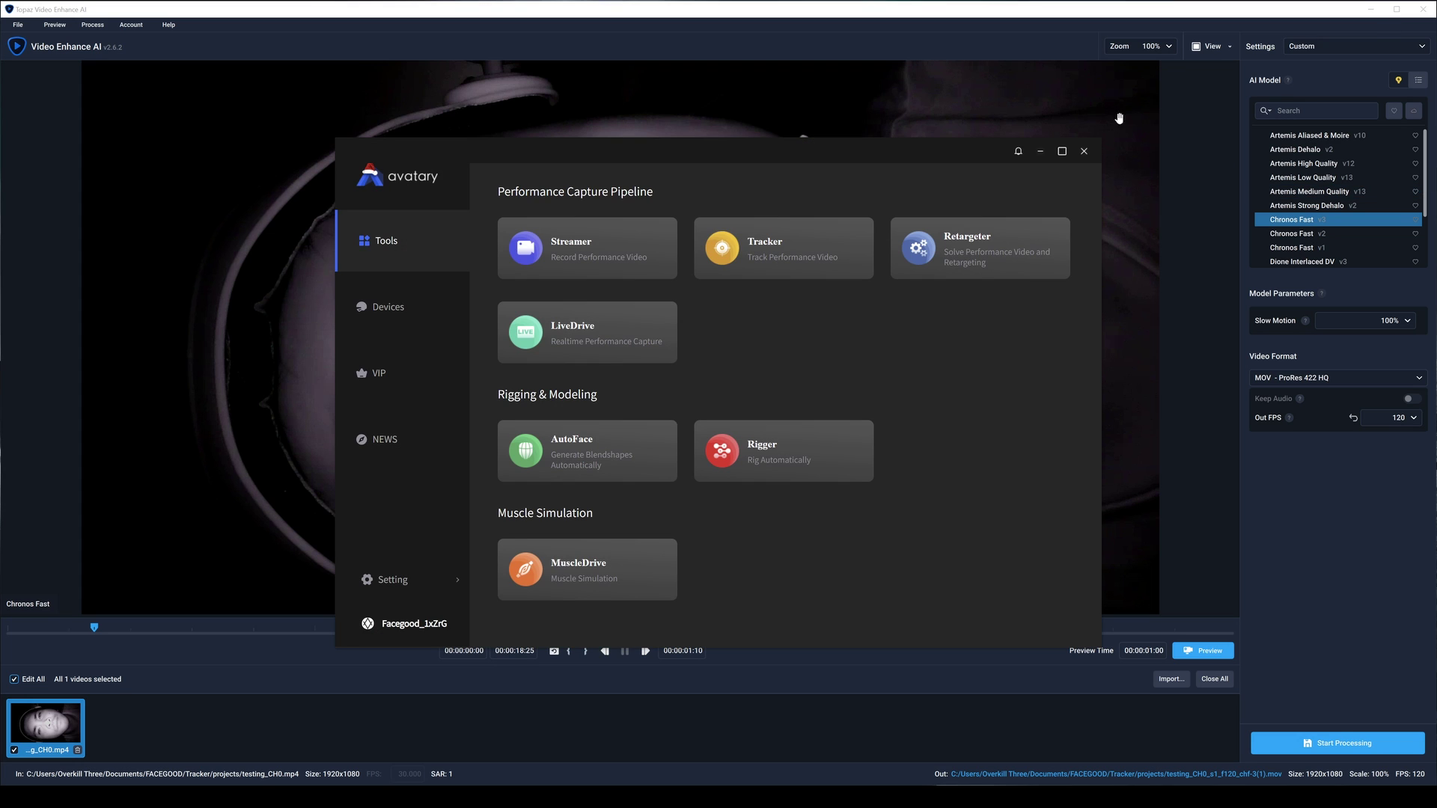
Maximize the Avatary launcher window
{"action": "left_click", "coordinate": [1062, 153]}
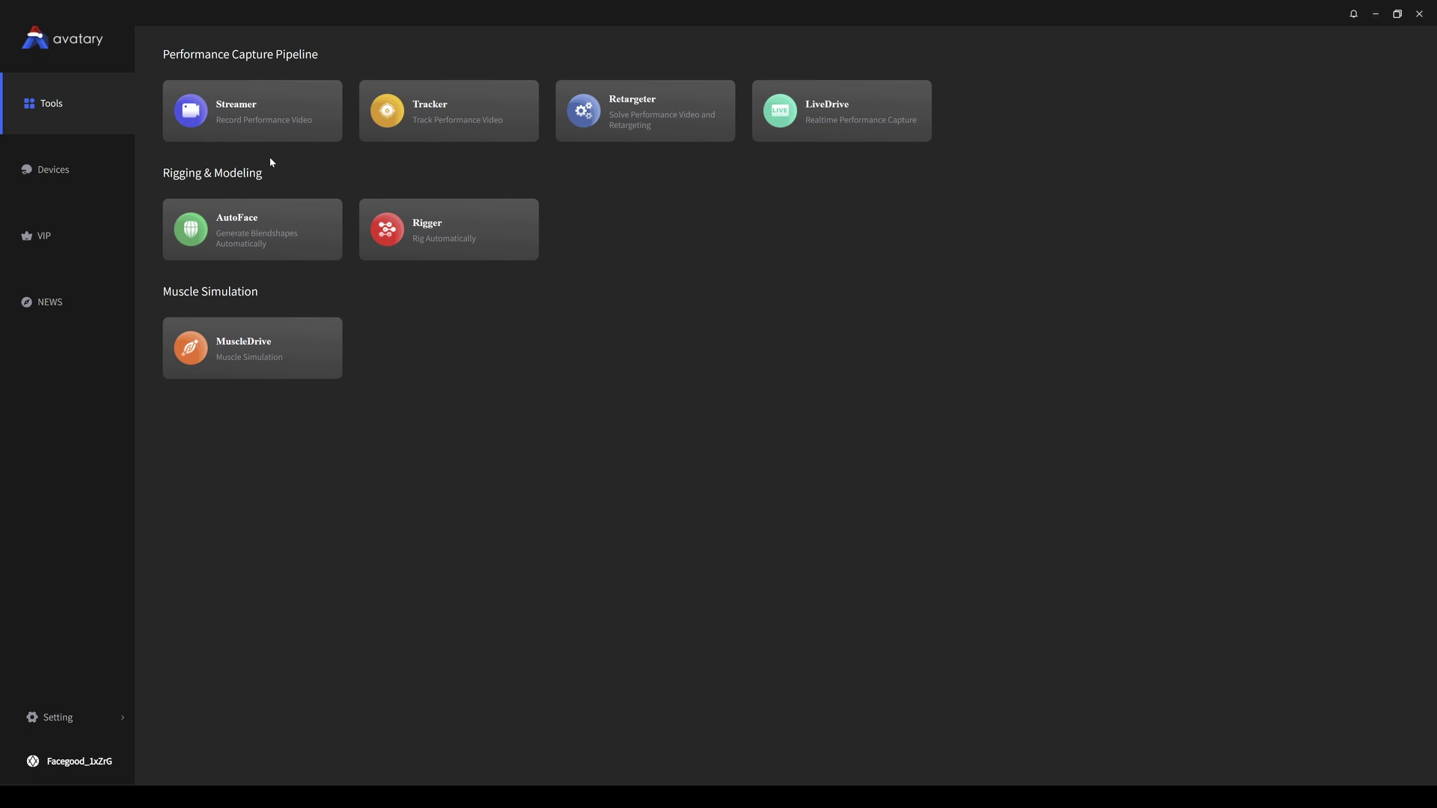
Create a new Tracker project from inquiry.mov using the AI03 point template
{"action": "left_click", "coordinate": [472, 127]}
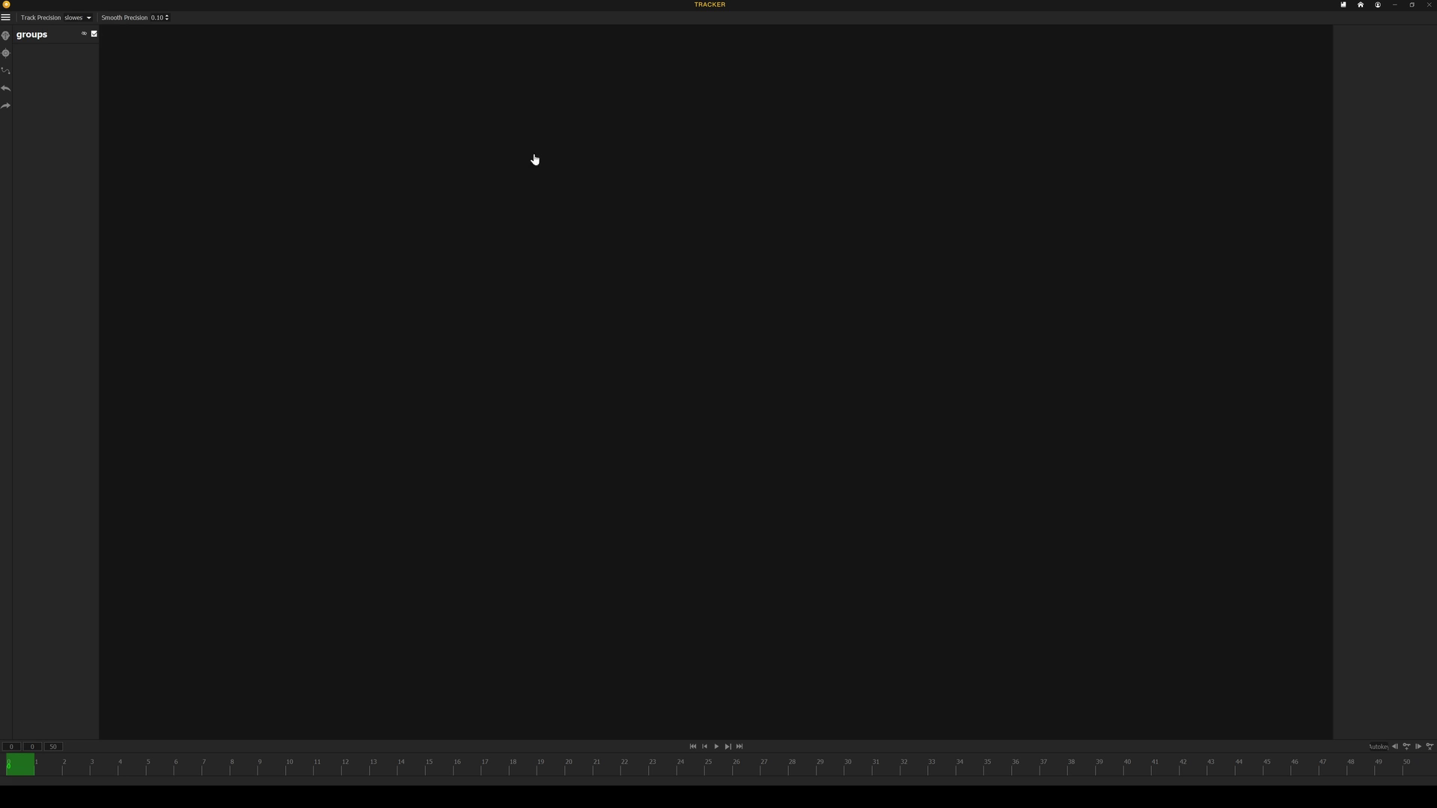
{"action": "left_click", "coordinate": [7, 18]}
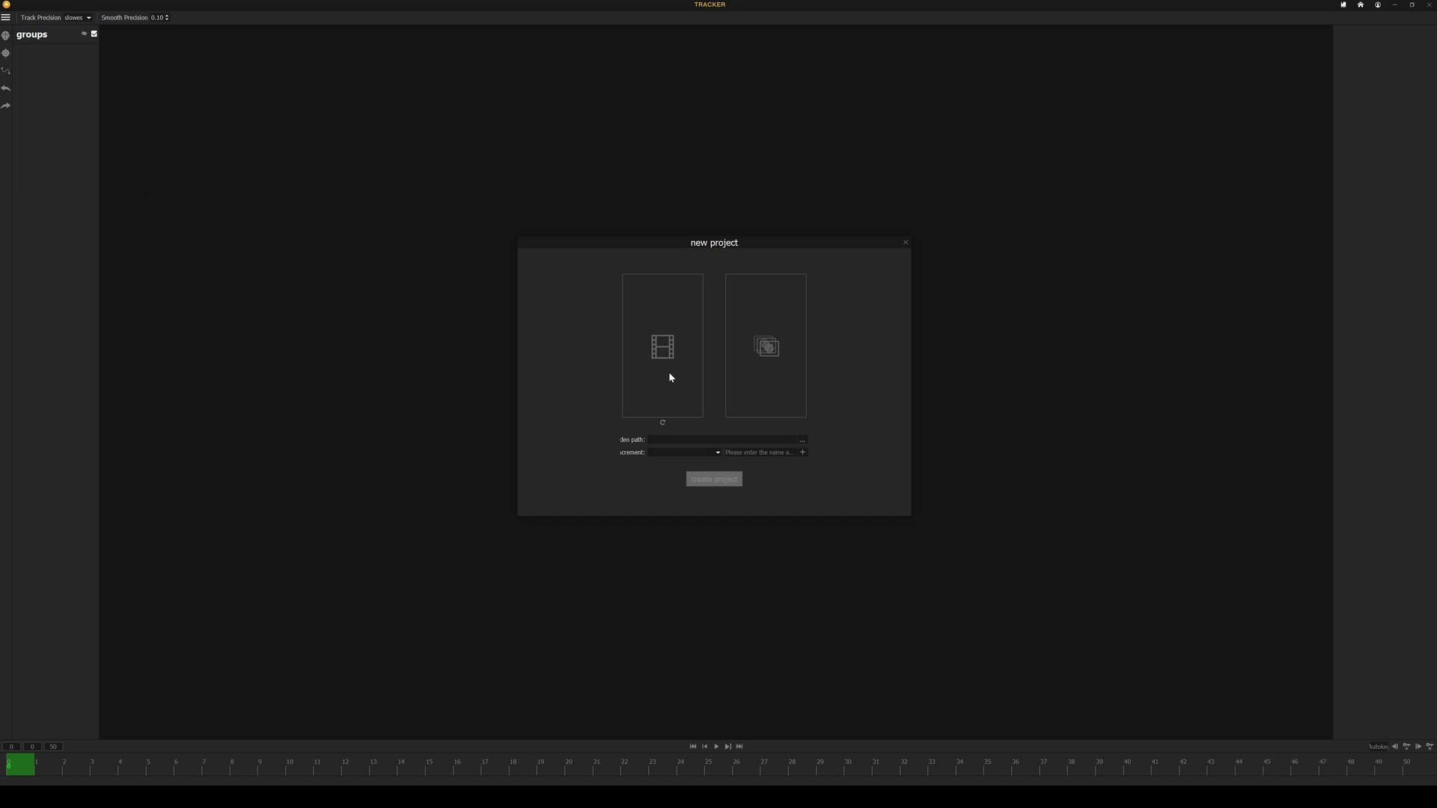
{"action": "left_click", "coordinate": [802, 440]}
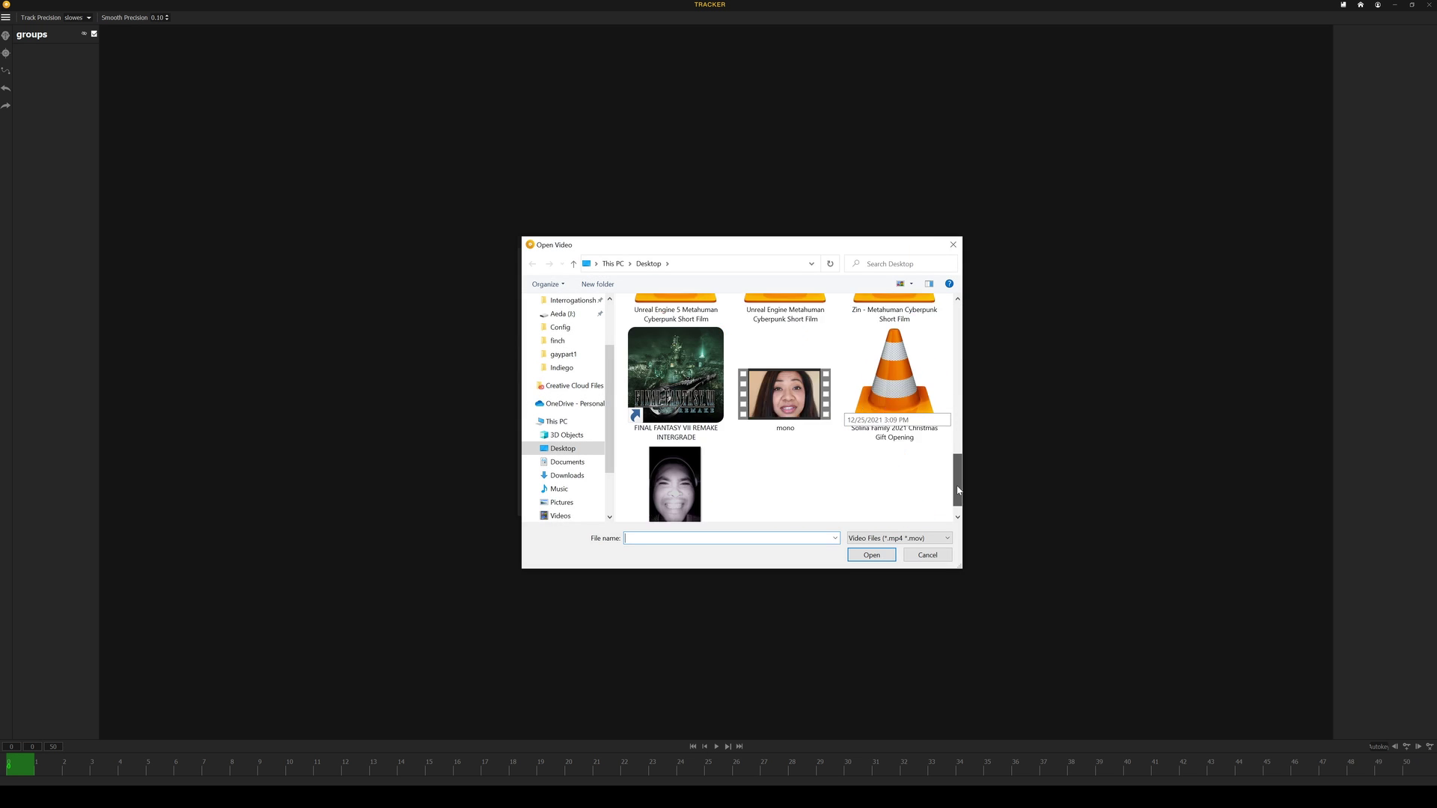
{"action": "scroll", "coordinate": [961, 508], "scroll_direction": "up", "scroll_amount": 1}
{"action": "scroll", "coordinate": [956, 465], "scroll_direction": "down", "scroll_amount": 1}
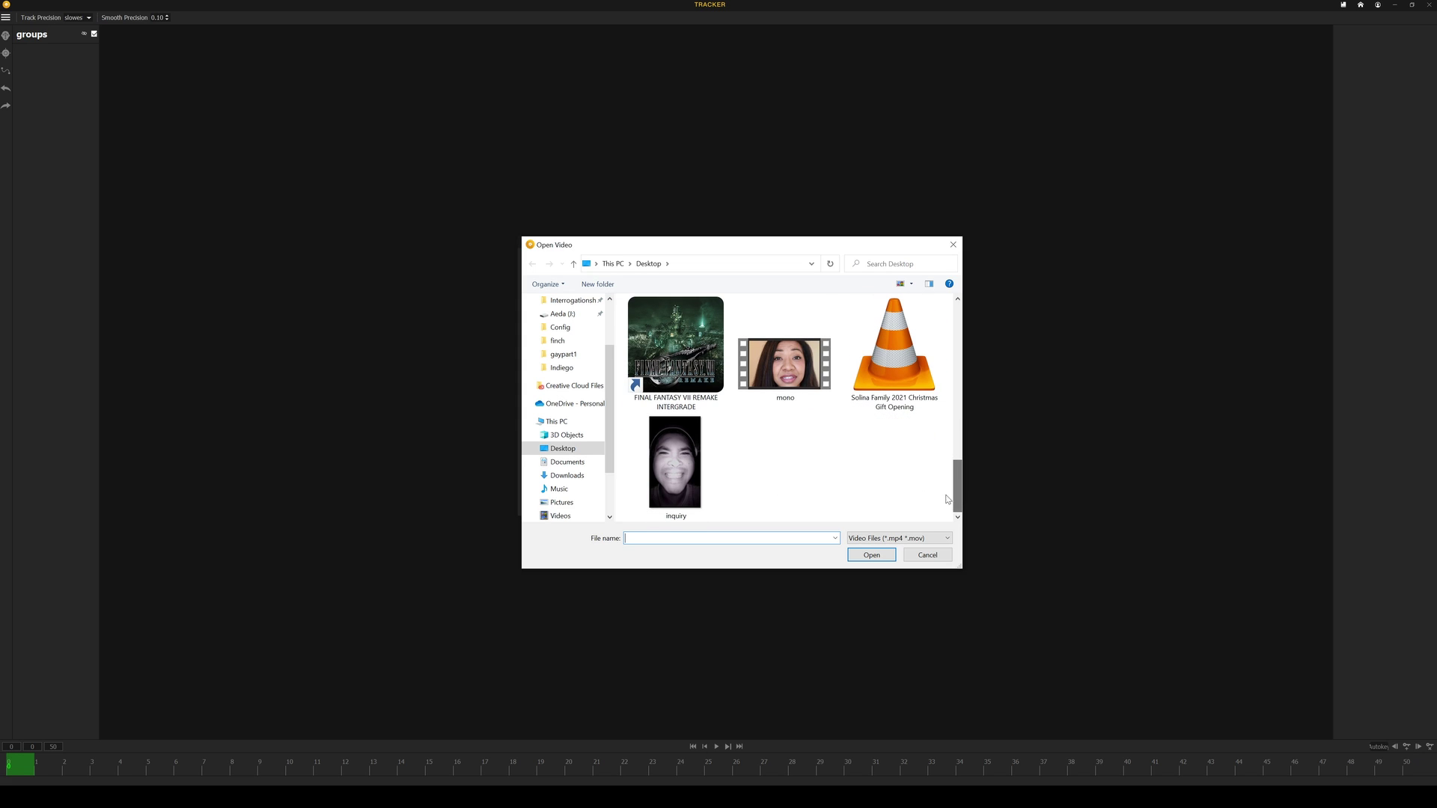
{"action": "double_click", "coordinate": [696, 478]}
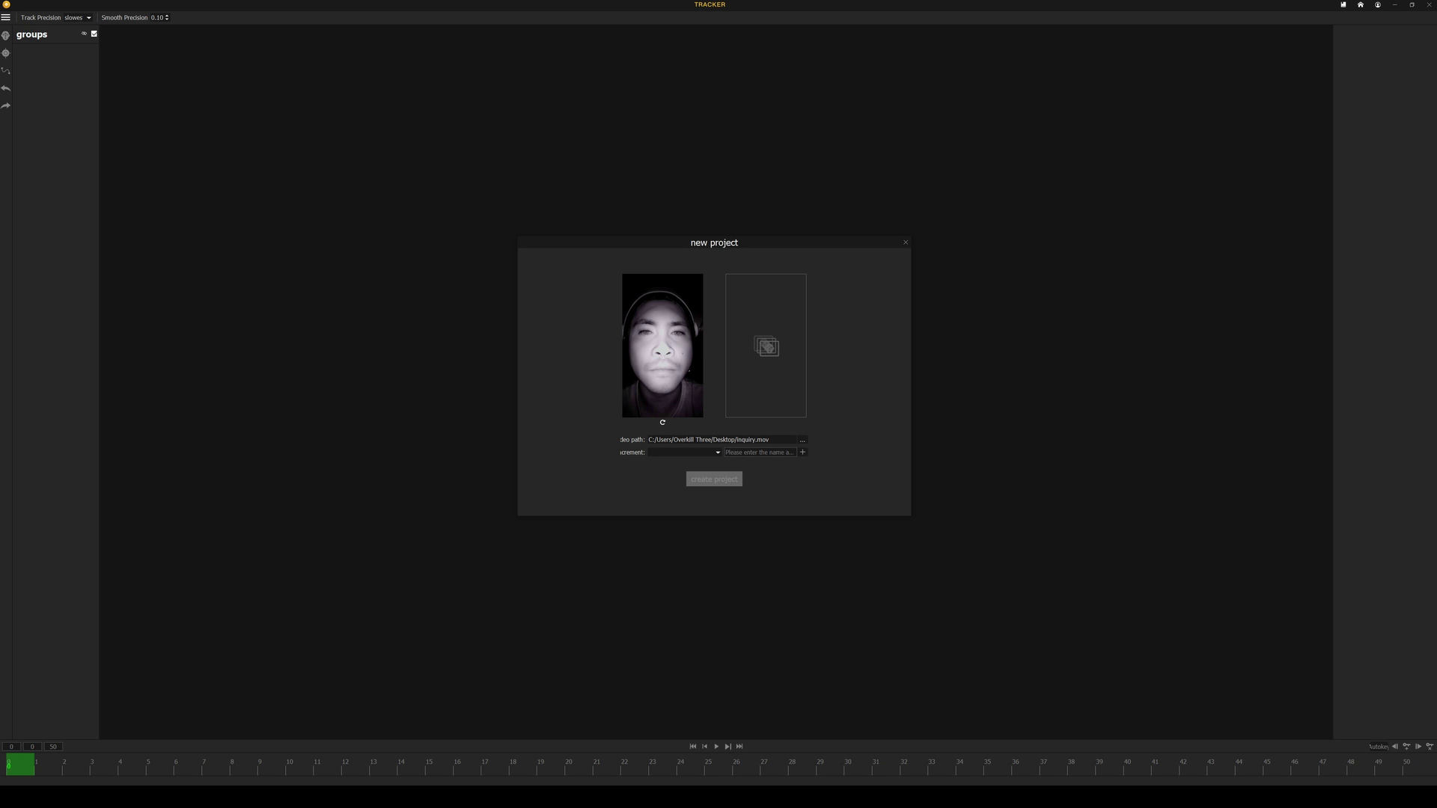
{"action": "type", "text": "tutorial2"}
{"action": "left_click", "coordinate": [801, 452]}
{"action": "left_click", "coordinate": [545, 314]}
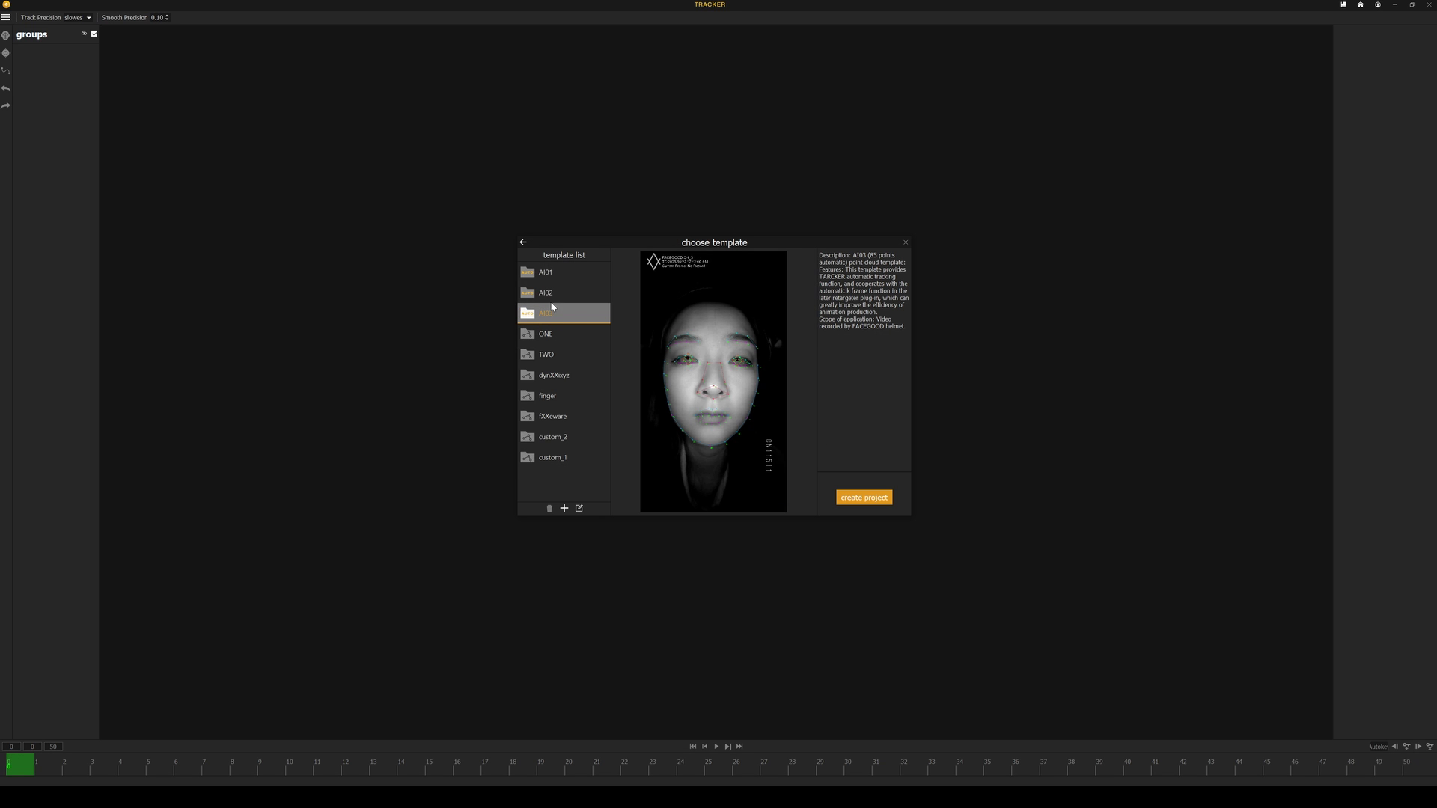
{"action": "left_click", "coordinate": [868, 498]}
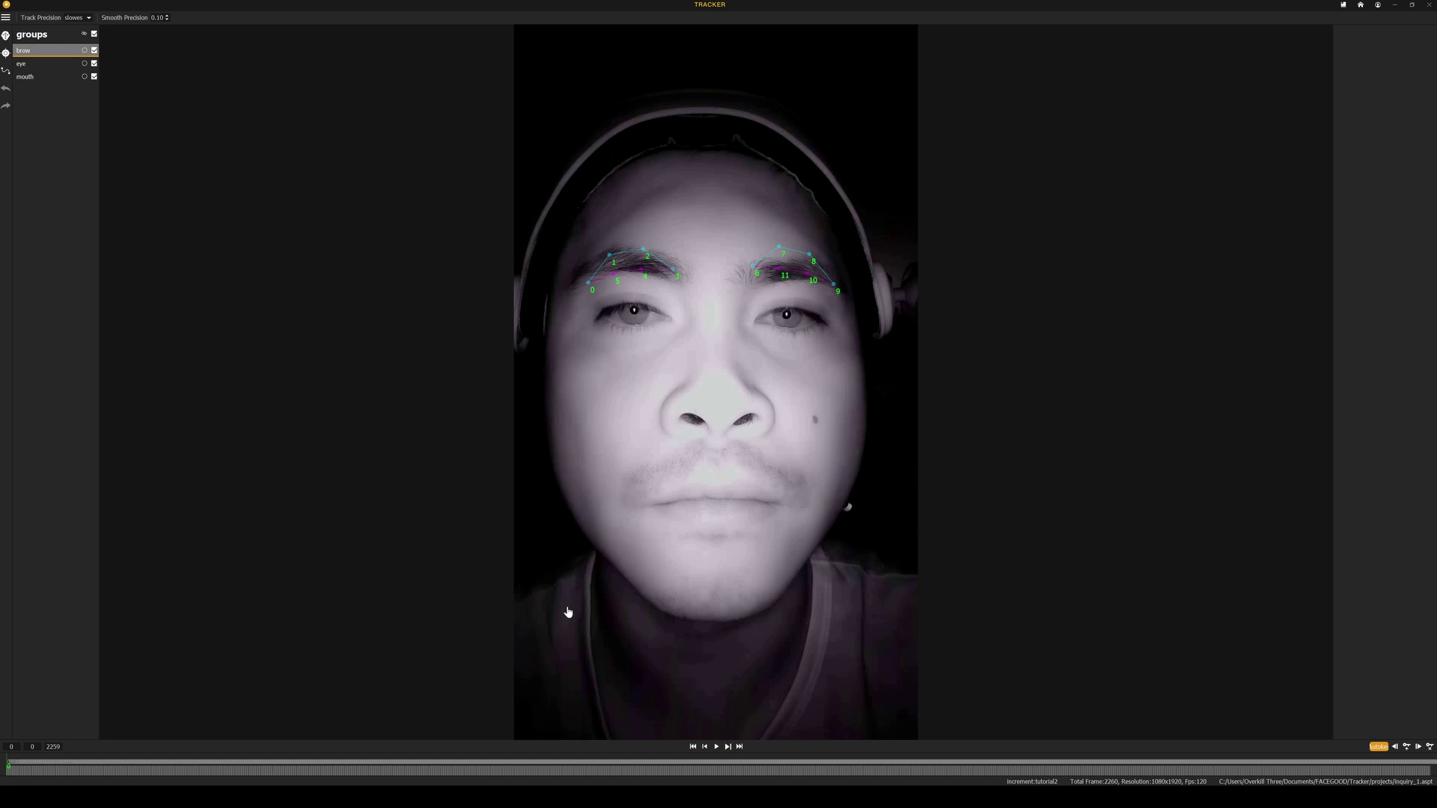
Auto-track the brow, eye and mouth point groups through the video
{"action": "left_click", "coordinate": [35, 64]}
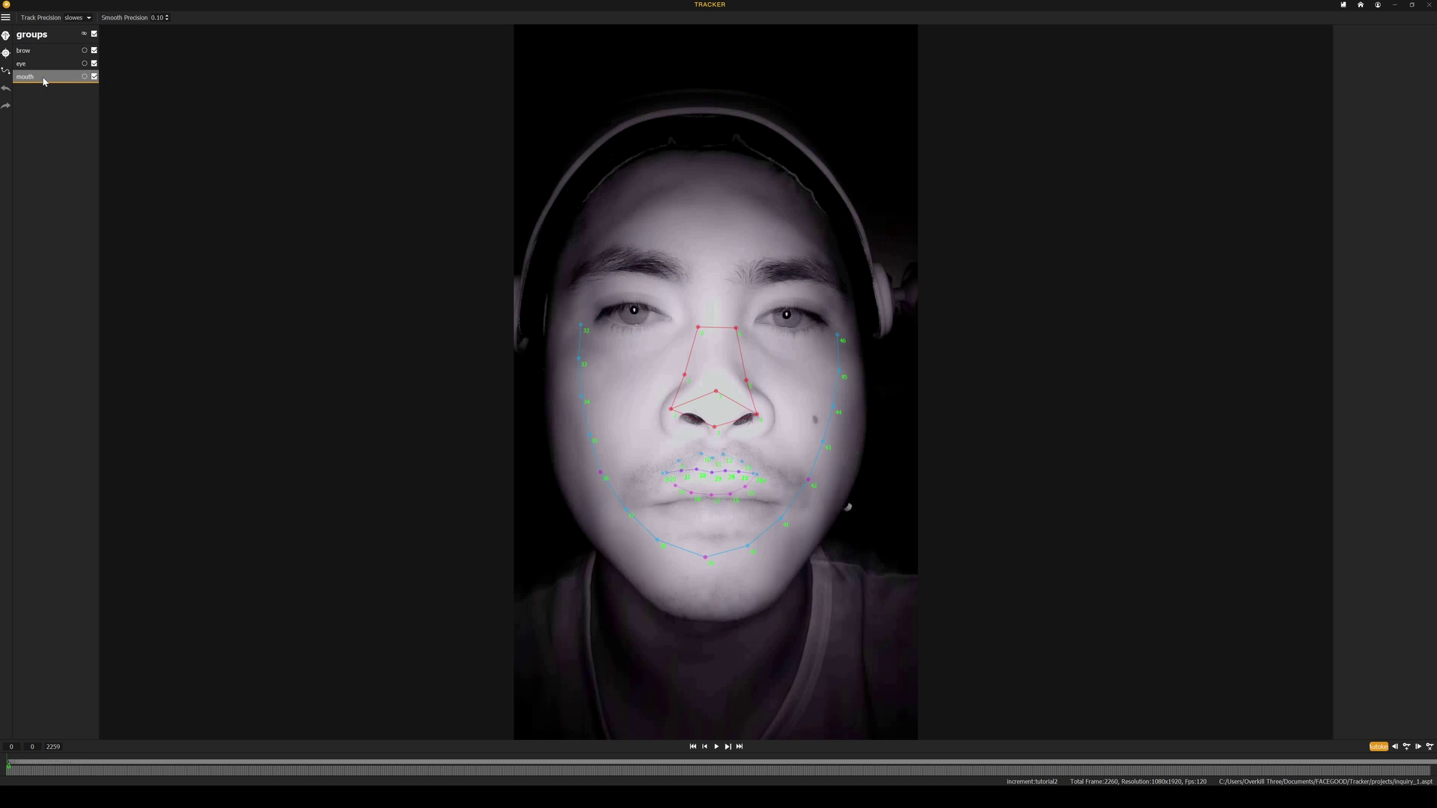
{"action": "left_click", "coordinate": [34, 51]}
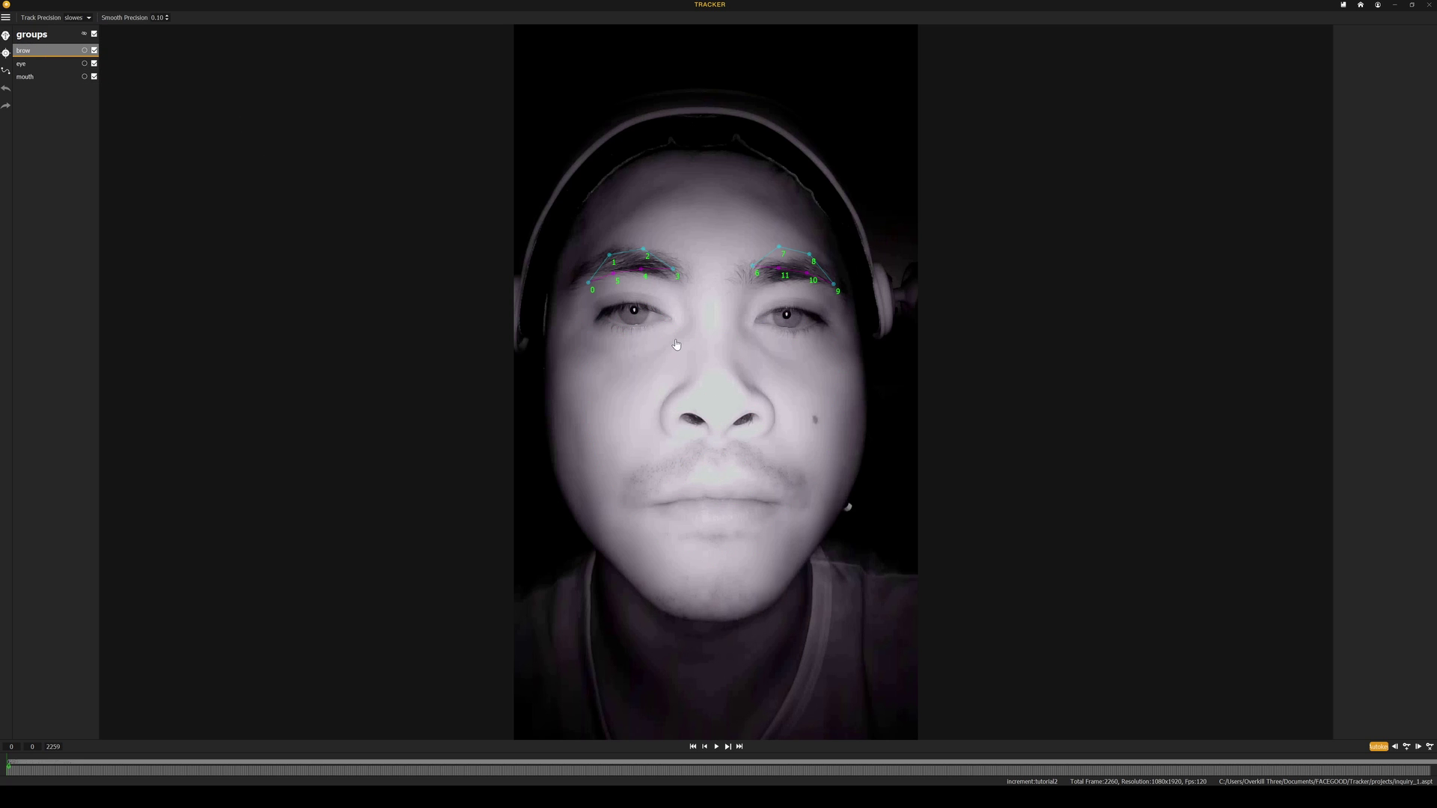
{"action": "left_click", "coordinate": [6, 36]}
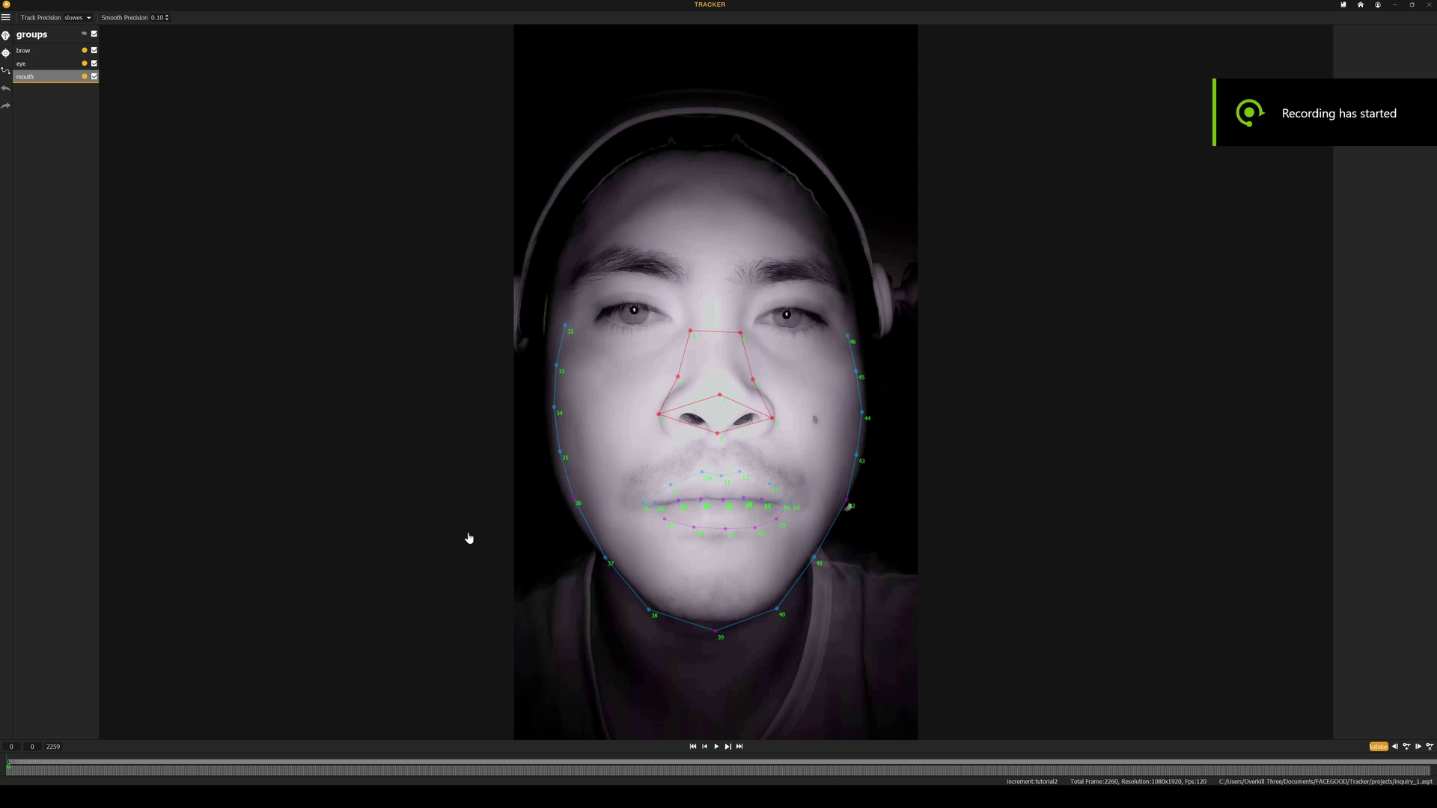
Play and scrub the timeline to check brow and mouth tracking on open-mouth frames
{"action": "left_click", "coordinate": [716, 745]}
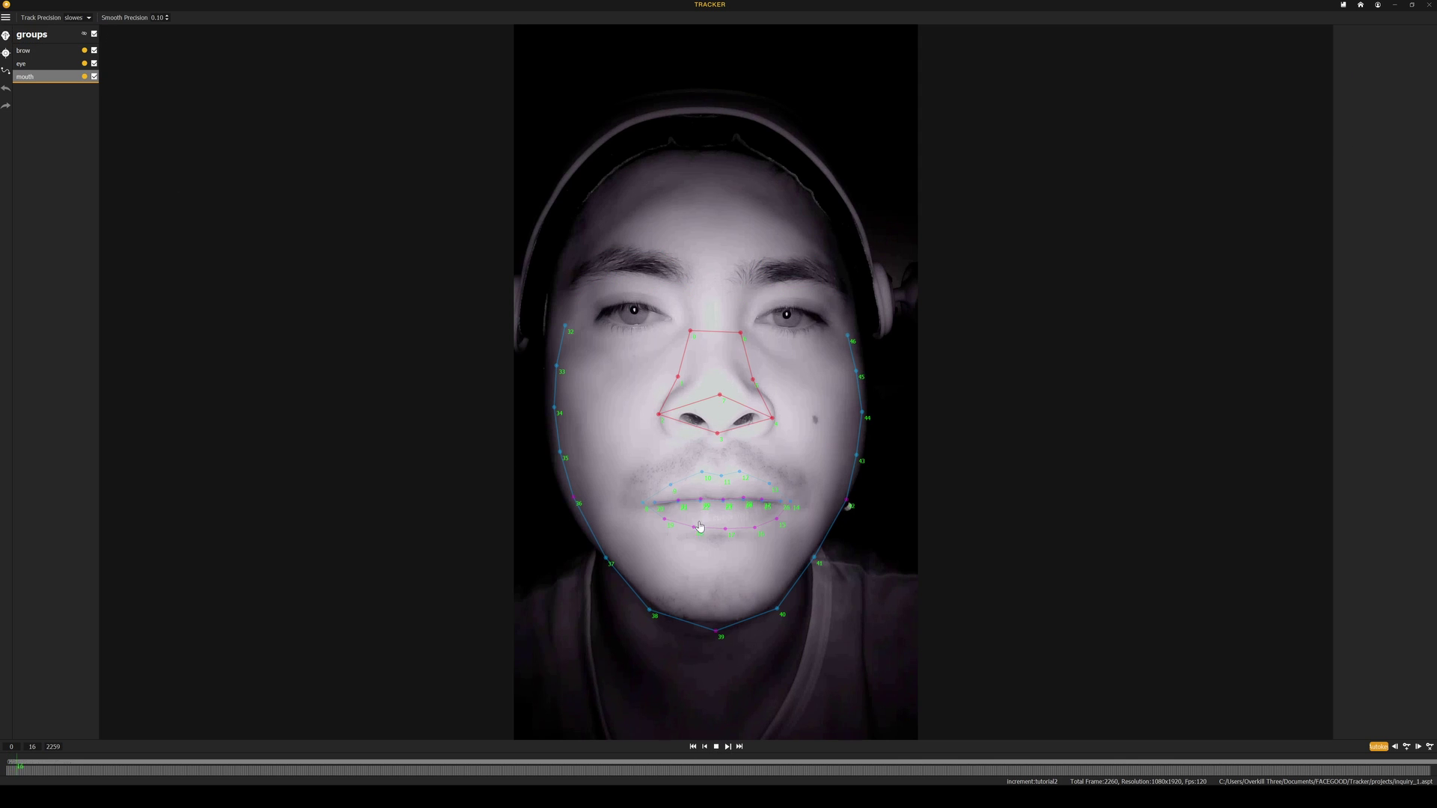
{"action": "left_click", "coordinate": [717, 747]}
{"action": "mouse_move", "coordinate": [52, 769]}
{"action": "left_mouse_down"}
{"action": "mouse_move", "coordinate": [191, 772]}
{"action": "mouse_move", "coordinate": [174, 769]}
{"action": "left_mouse_up"}
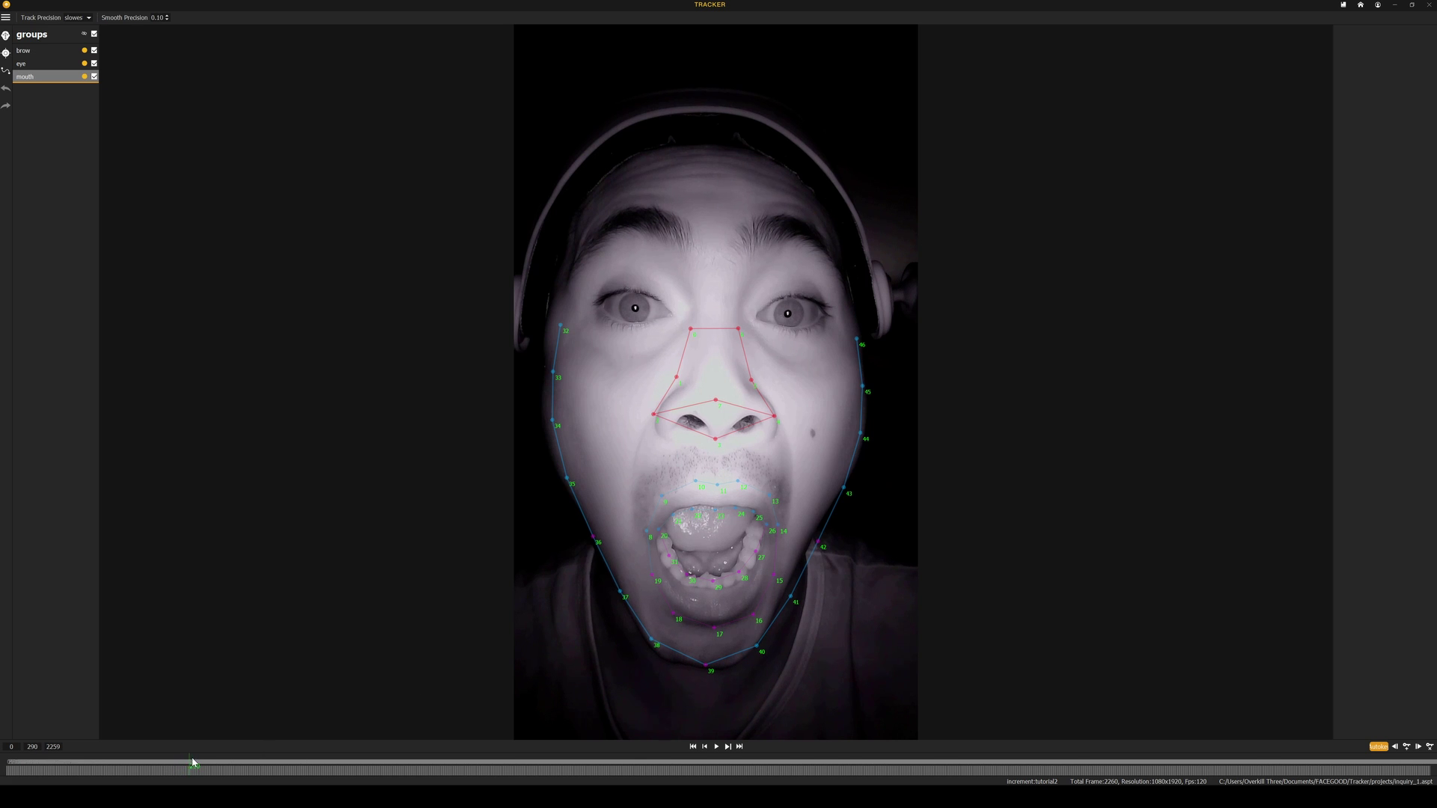
{"action": "mouse_move", "coordinate": [183, 763]}
{"action": "left_mouse_down"}
{"action": "mouse_move", "coordinate": [240, 762]}
{"action": "mouse_move", "coordinate": [2, 766]}
{"action": "left_mouse_up"}
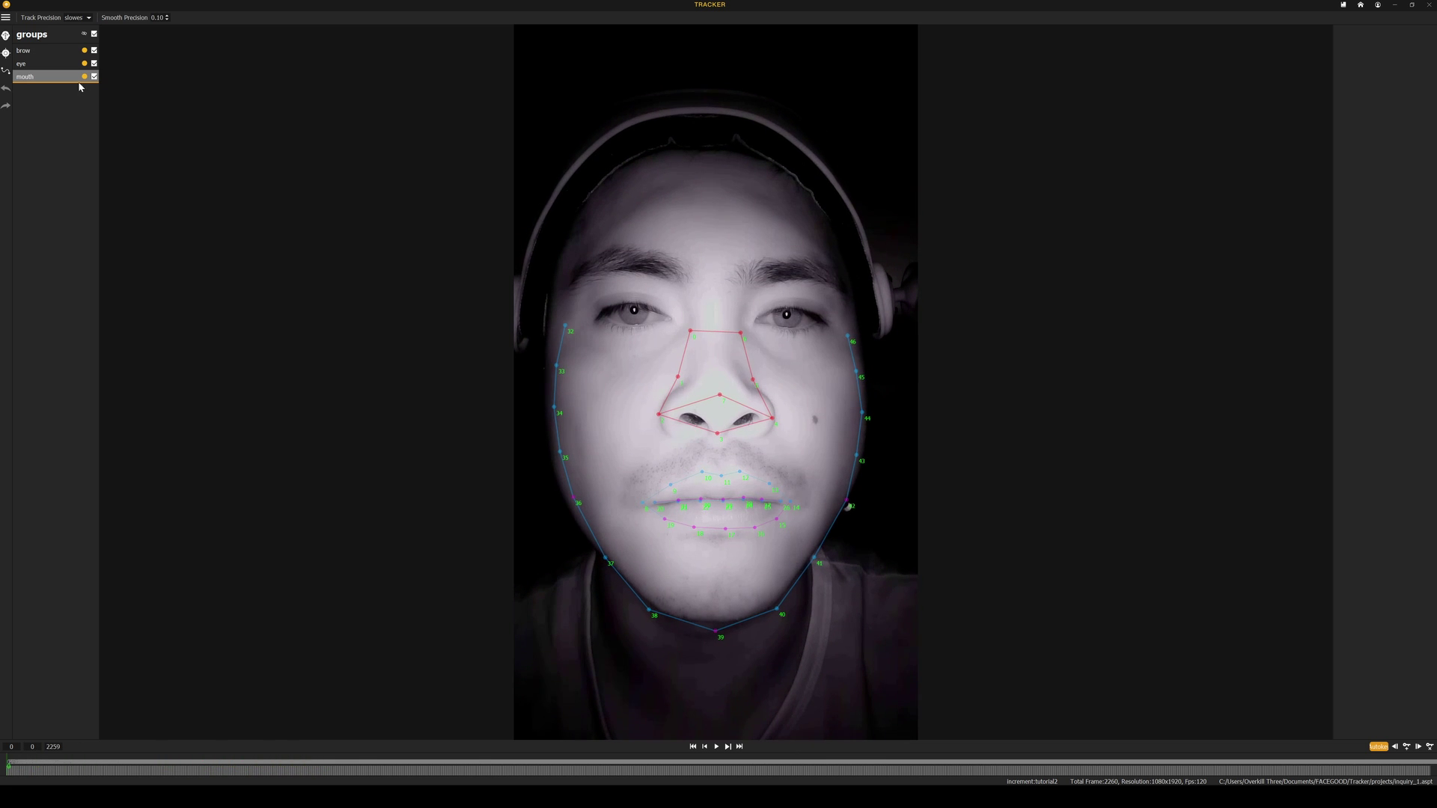
{"action": "left_click", "coordinate": [50, 50]}
{"action": "mouse_move", "coordinate": [31, 769]}
{"action": "left_mouse_down"}
{"action": "mouse_move", "coordinate": [237, 765]}
{"action": "mouse_move", "coordinate": [10, 767]}
{"action": "left_mouse_up"}
{"action": "left_click", "coordinate": [717, 747]}
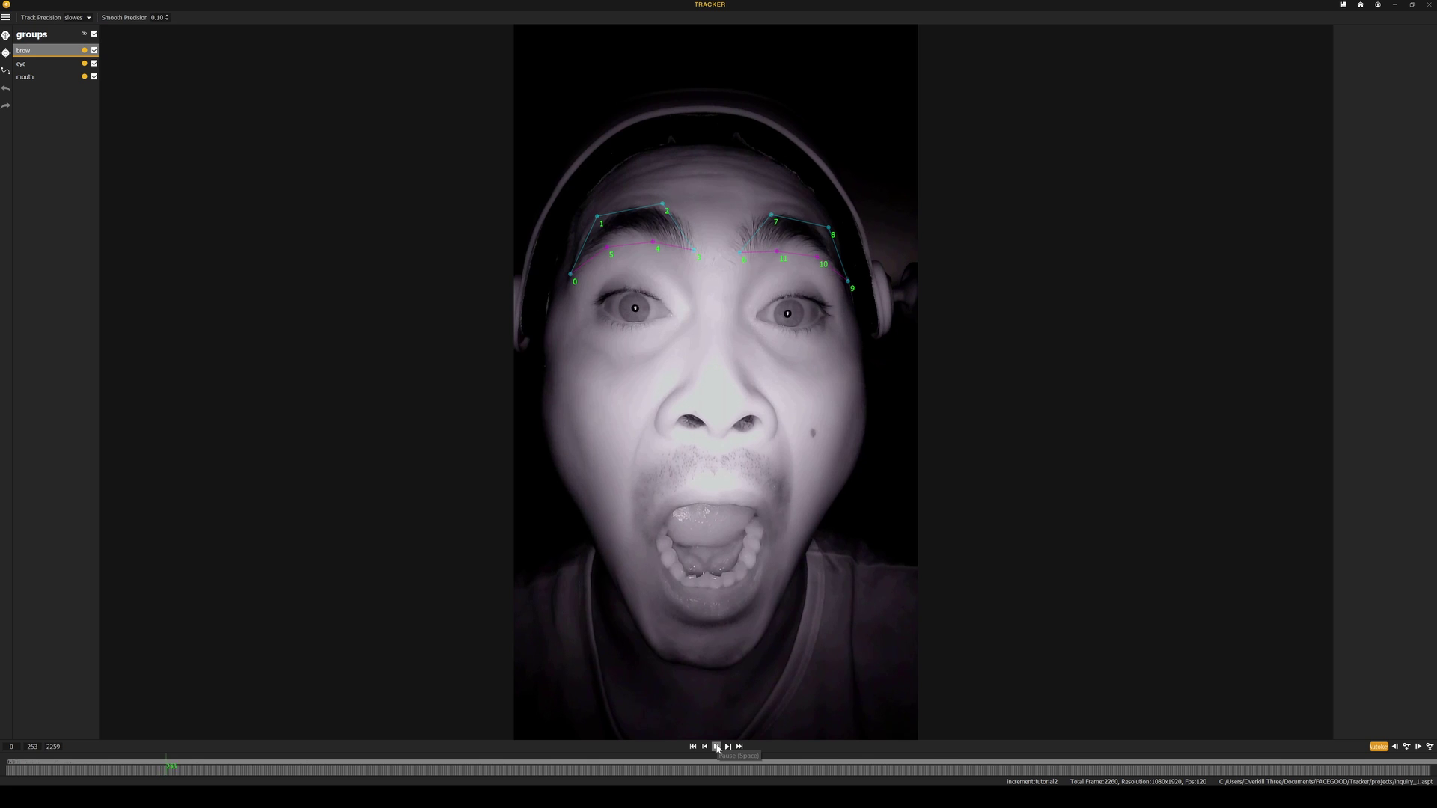
Export the tracked data as the retargeter file 'targetagain'
{"action": "left_click", "coordinate": [716, 749]}
{"action": "left_click", "coordinate": [6, 16]}
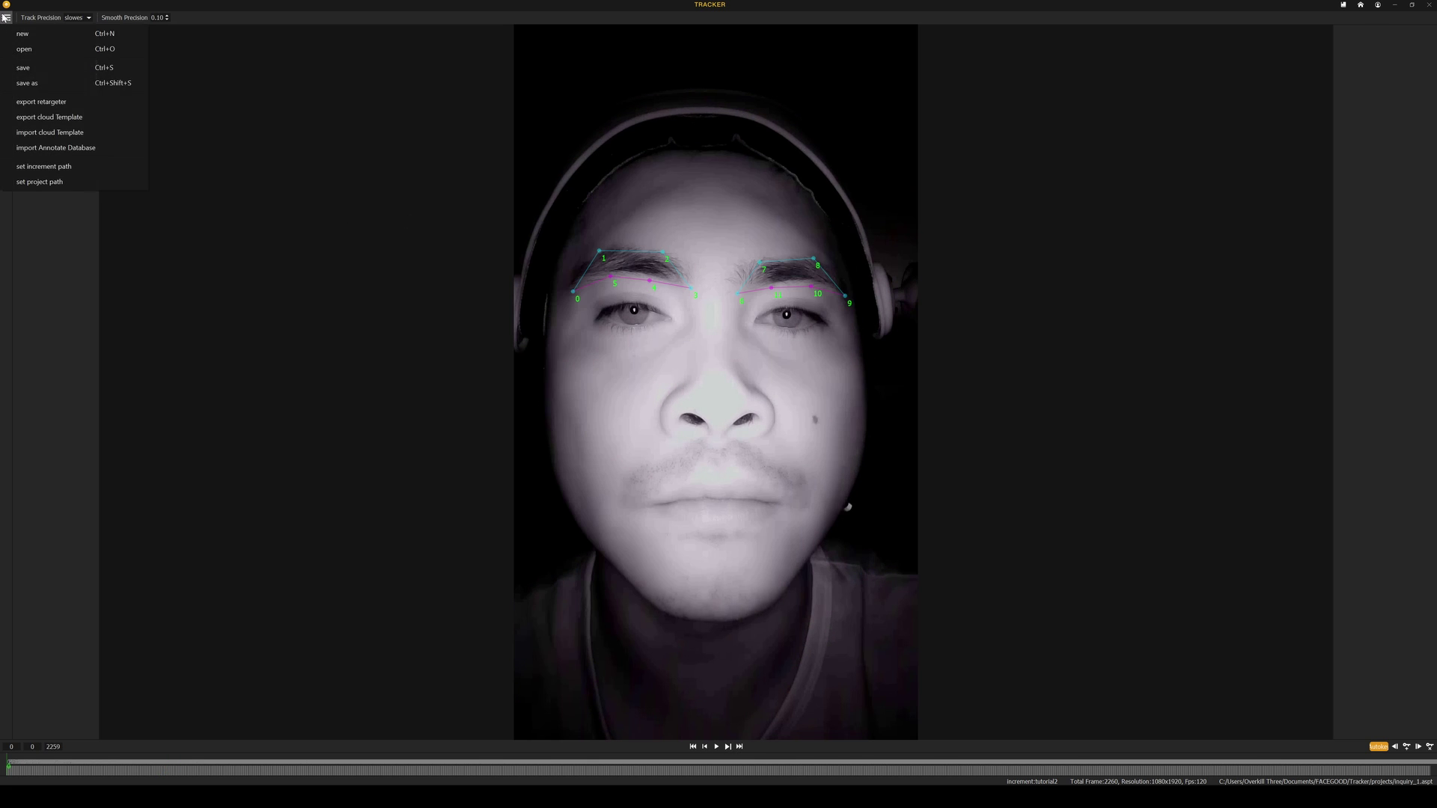
{"action": "left_click", "coordinate": [73, 108]}
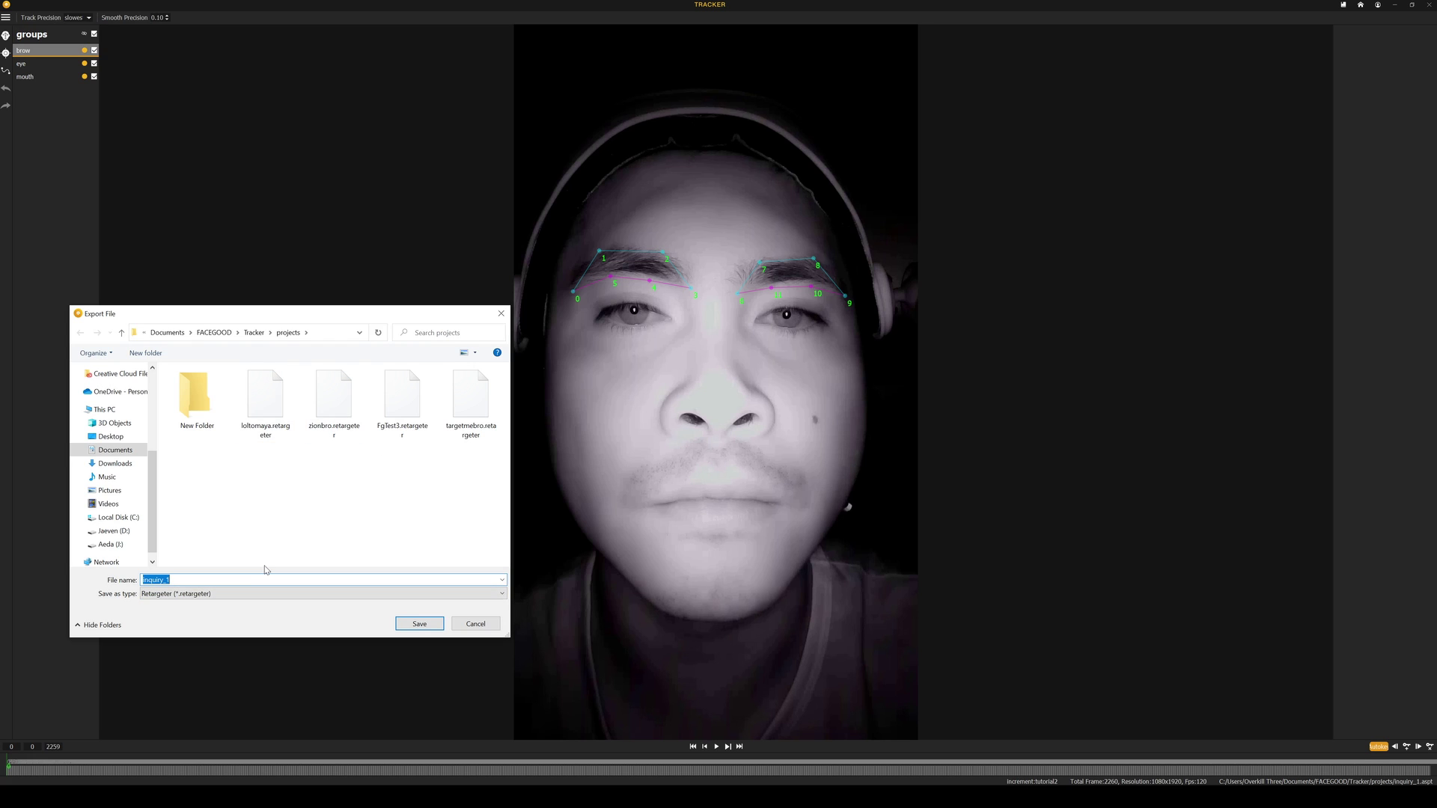
{"action": "type", "text": "targettagain"}
{"action": "left_click", "coordinate": [420, 624]}
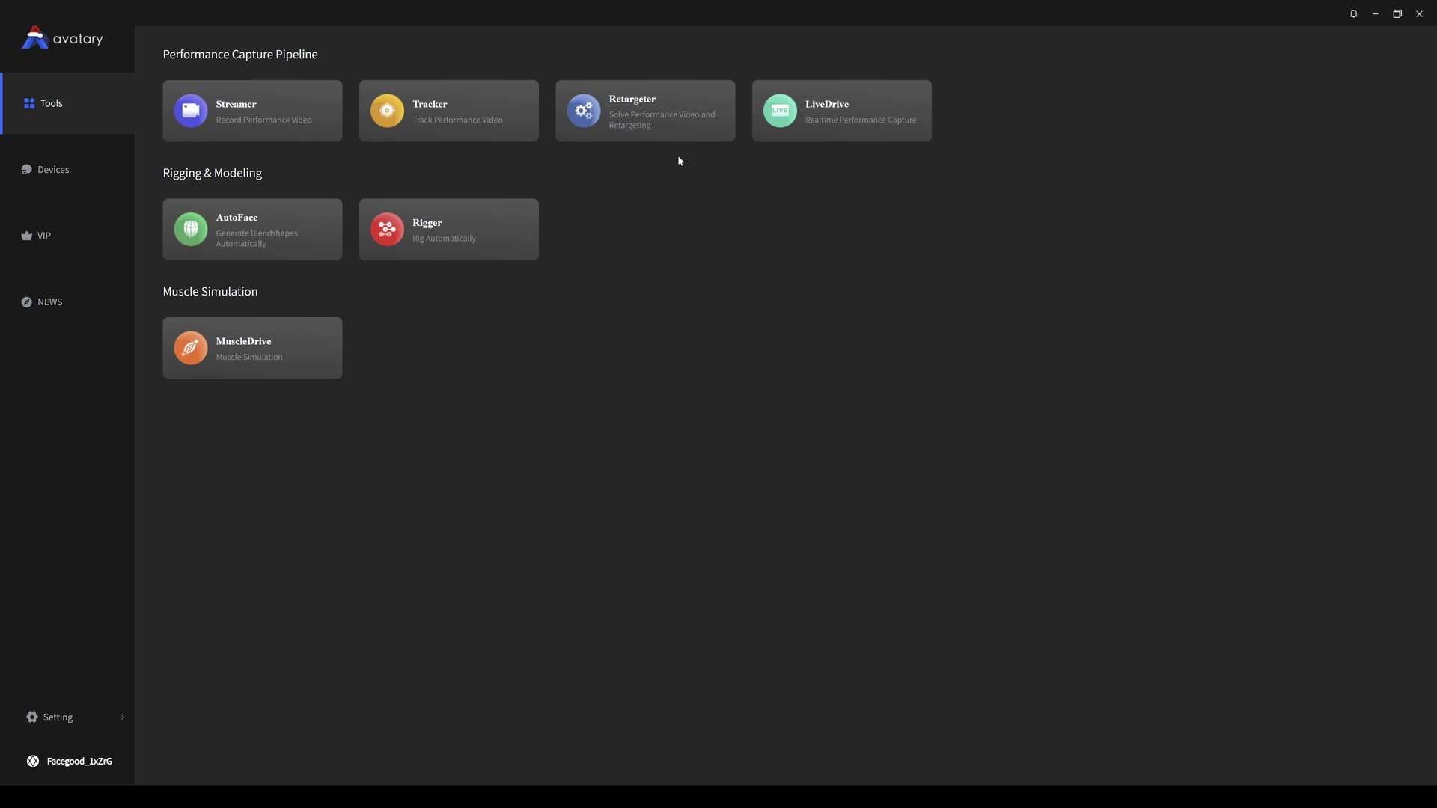
Start Retargeter with Maya and open zion.mb from Desktop > avatartest
{"action": "left_click", "coordinate": [643, 114]}
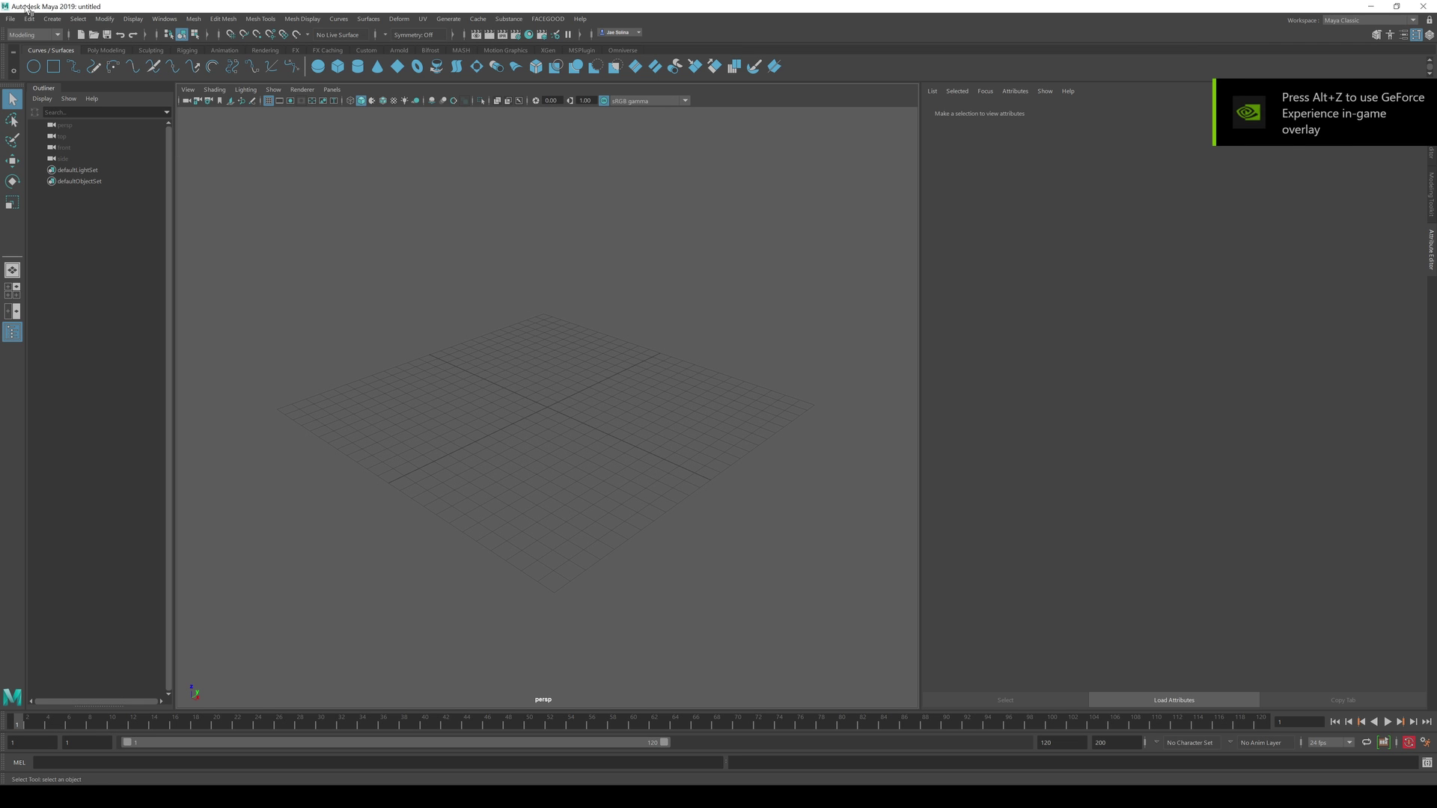
{"action": "left_click", "coordinate": [10, 19]}
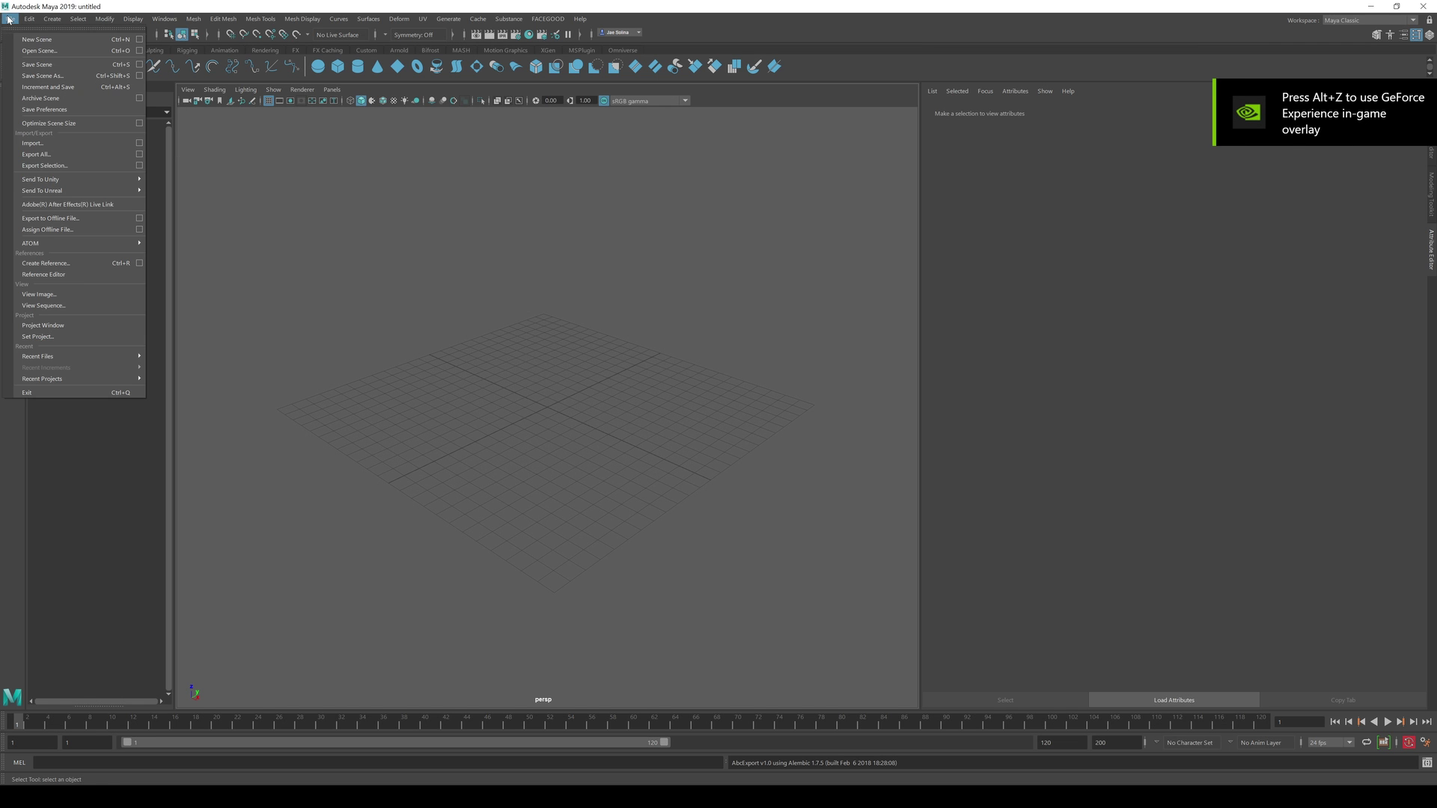
{"action": "left_click", "coordinate": [51, 52]}
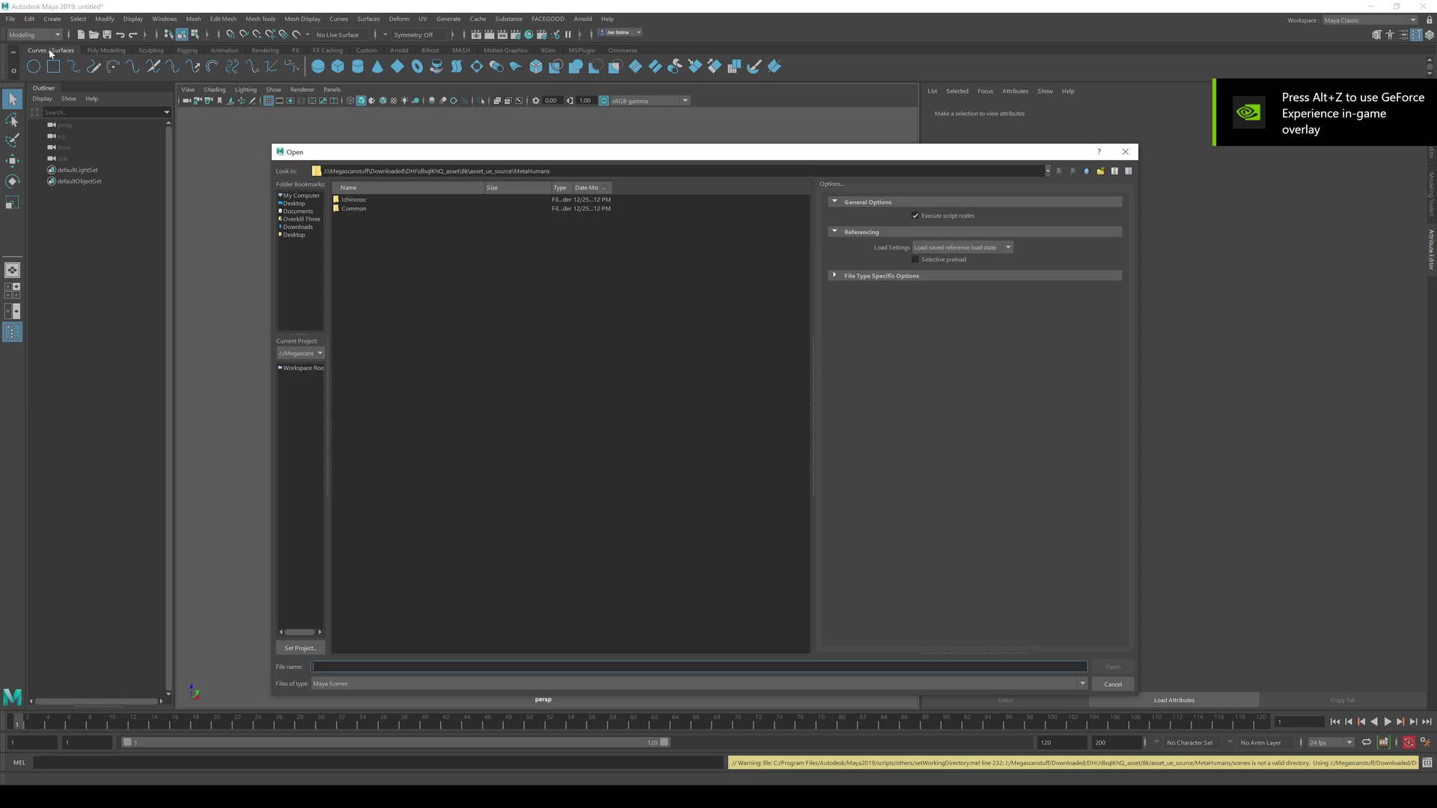
{"action": "left_click", "coordinate": [298, 204]}
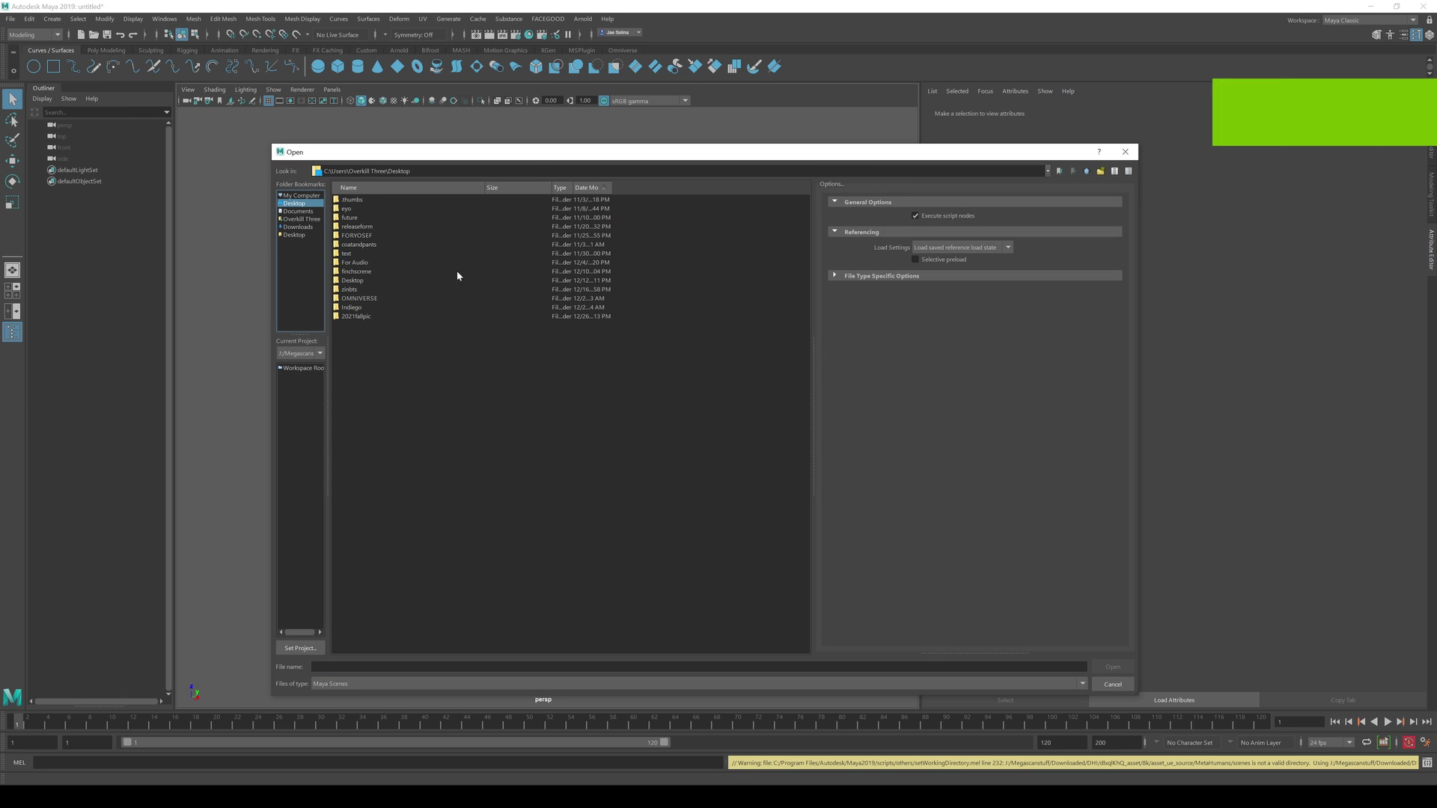
{"action": "double_click", "coordinate": [361, 284]}
{"action": "double_click", "coordinate": [366, 290]}
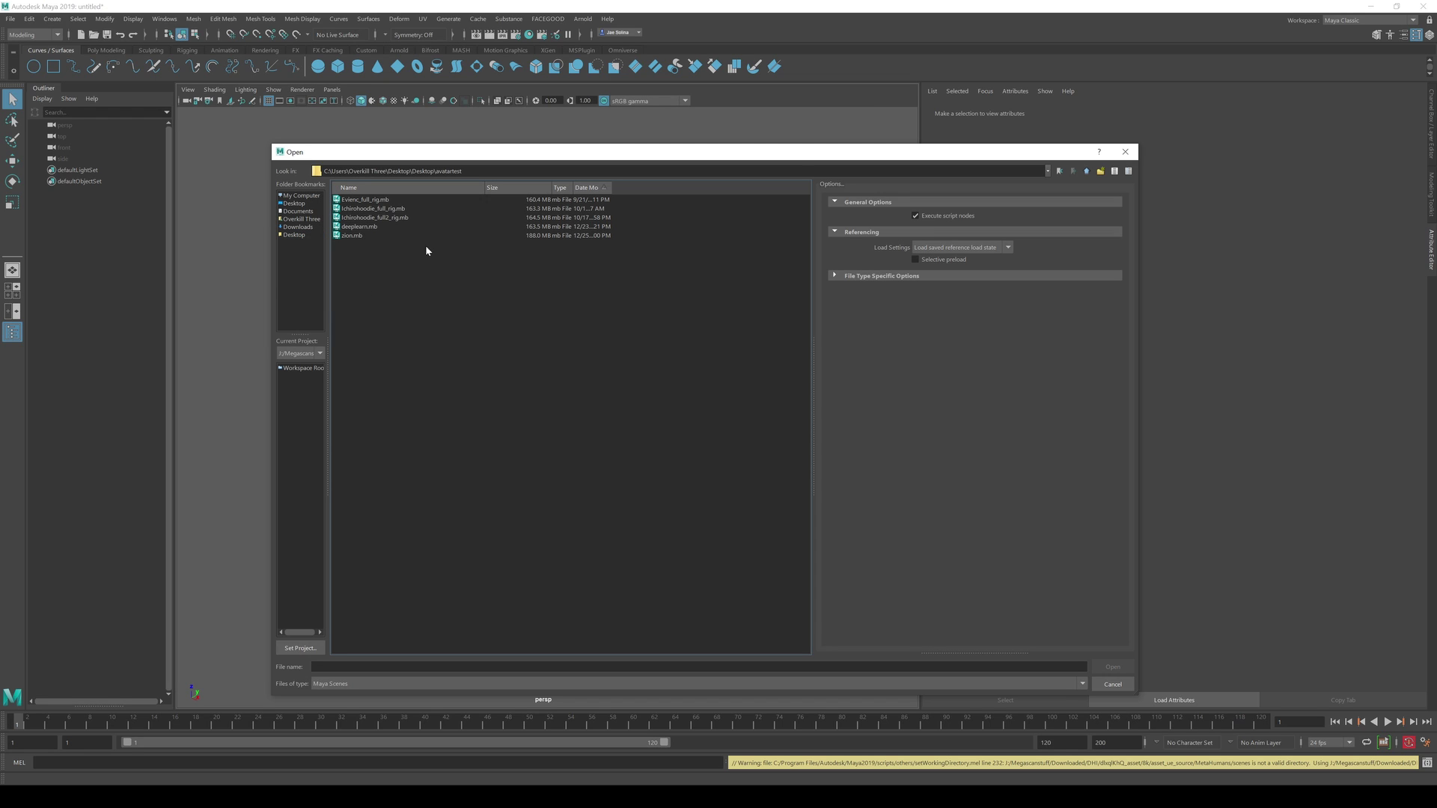
{"action": "double_click", "coordinate": [363, 234]}
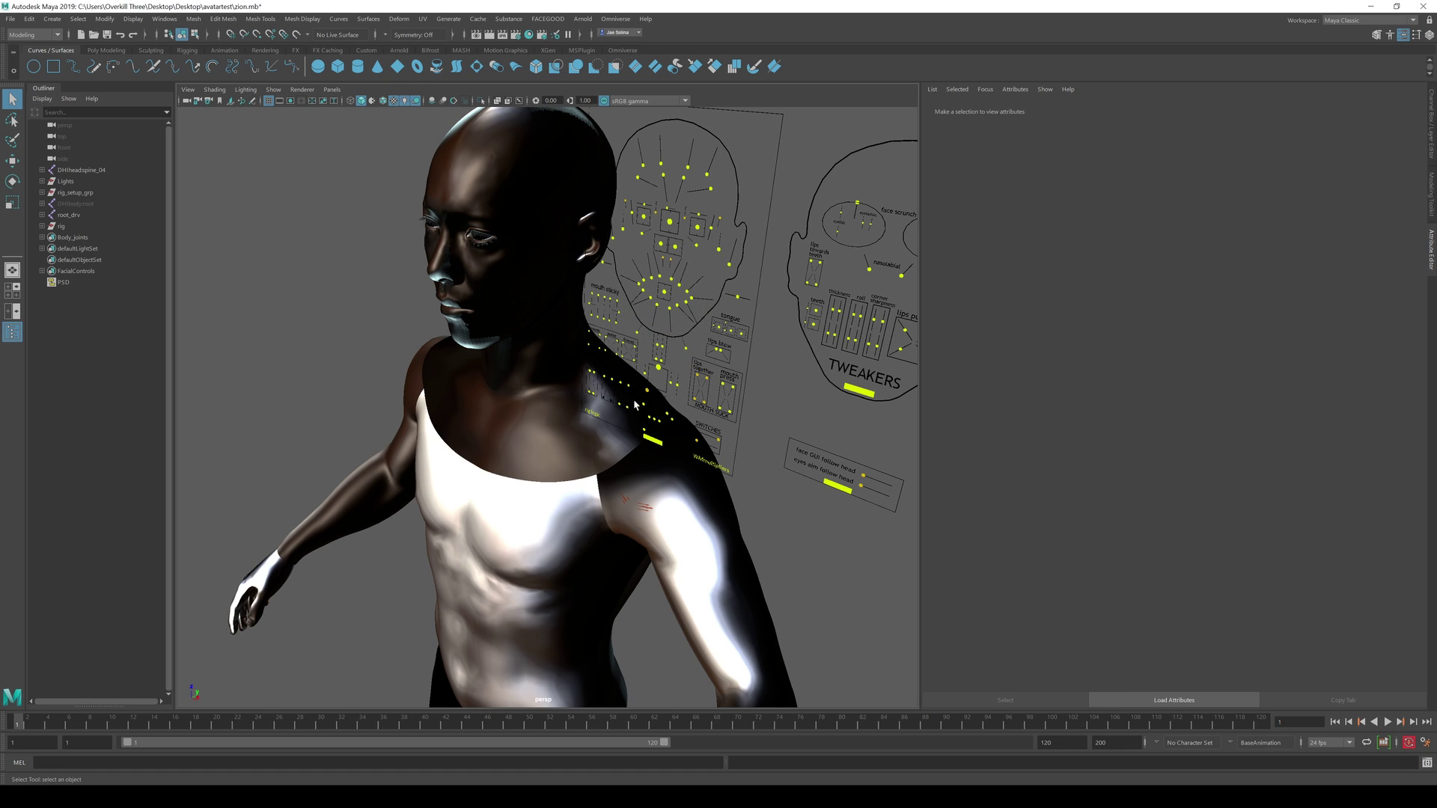
{"action": "scroll", "coordinate": [605, 381], "scroll_direction": "up", "scroll_amount": 2}
{"action": "scroll", "coordinate": [604, 383], "scroll_direction": "up", "scroll_amount": 2}
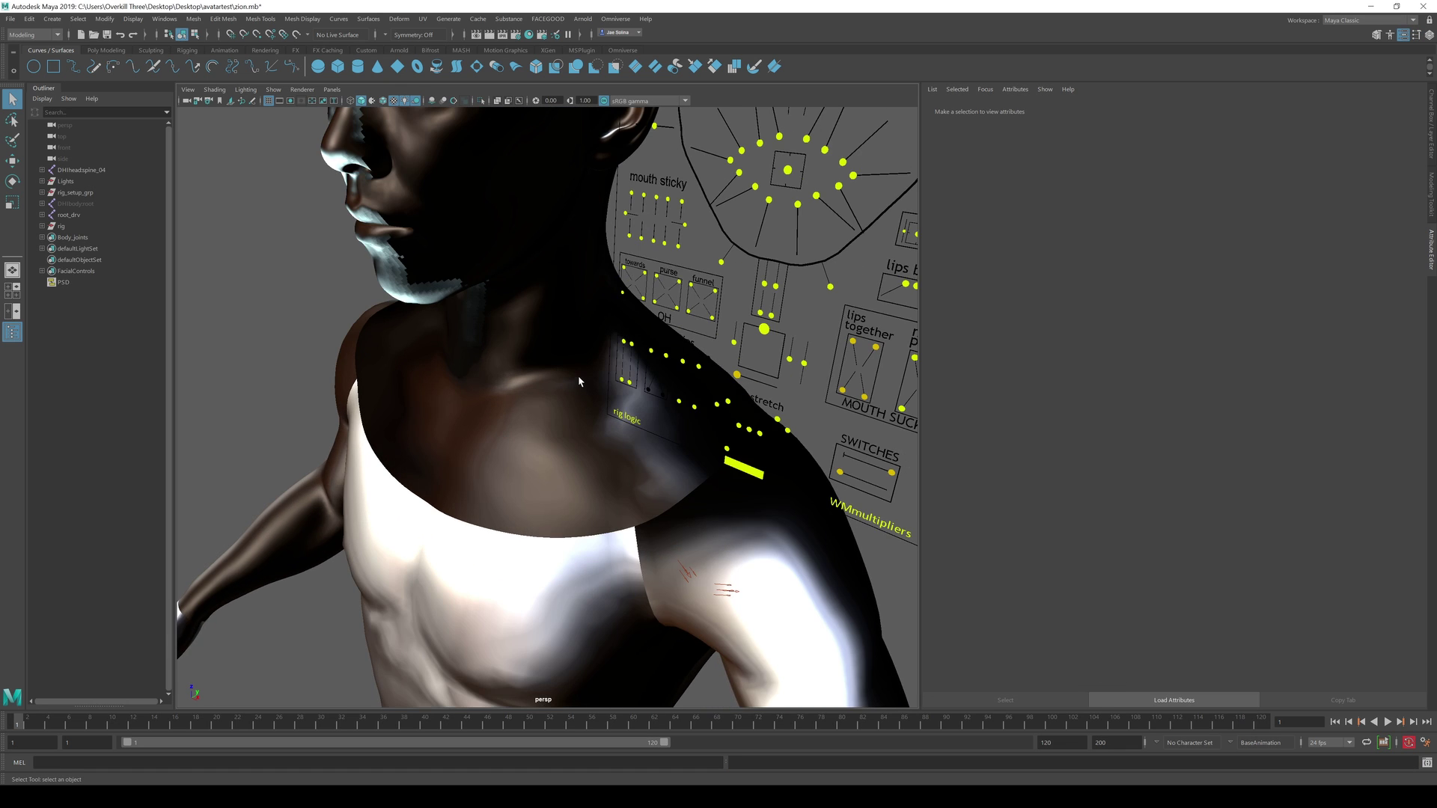
{"action": "scroll", "coordinate": [584, 384], "scroll_direction": "up", "scroll_amount": 2}
{"action": "scroll", "coordinate": [653, 372], "scroll_direction": "up", "scroll_amount": 2}
Check the Display rendering engine setting in Maya Preferences
{"action": "mouse_move", "coordinate": [652, 371]}
{"action": "left_mouse_down", "text": "alt"}
{"action": "mouse_move", "coordinate": [488, 330]}
{"action": "mouse_move", "coordinate": [603, 362]}
{"action": "mouse_move", "coordinate": [621, 354]}
{"action": "mouse_move", "coordinate": [572, 458]}
{"action": "left_mouse_up", "text": "alt"}
{"action": "left_click", "coordinate": [164, 18]}
{"action": "mouse_move", "coordinate": [196, 126]}
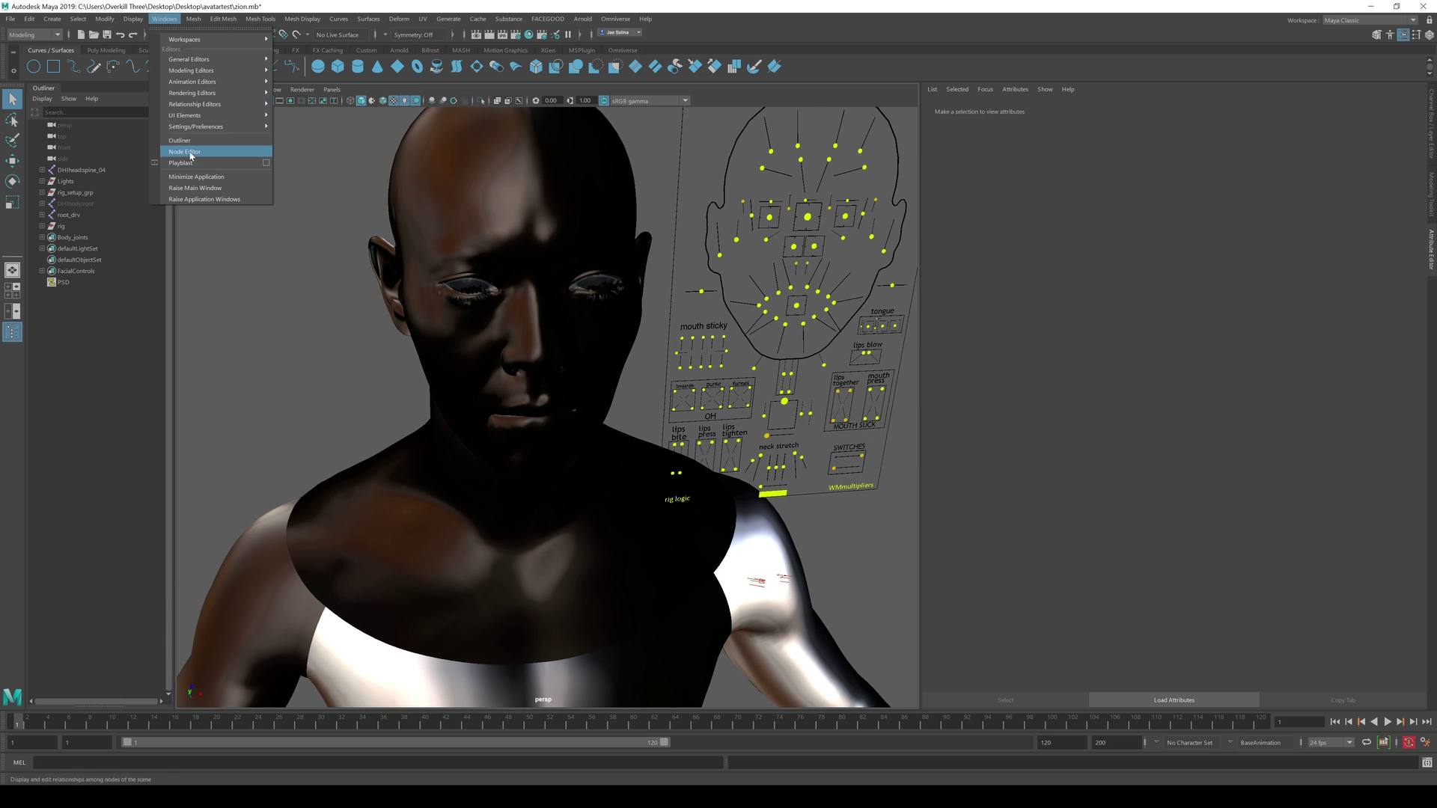
{"action": "left_click", "coordinate": [301, 136]}
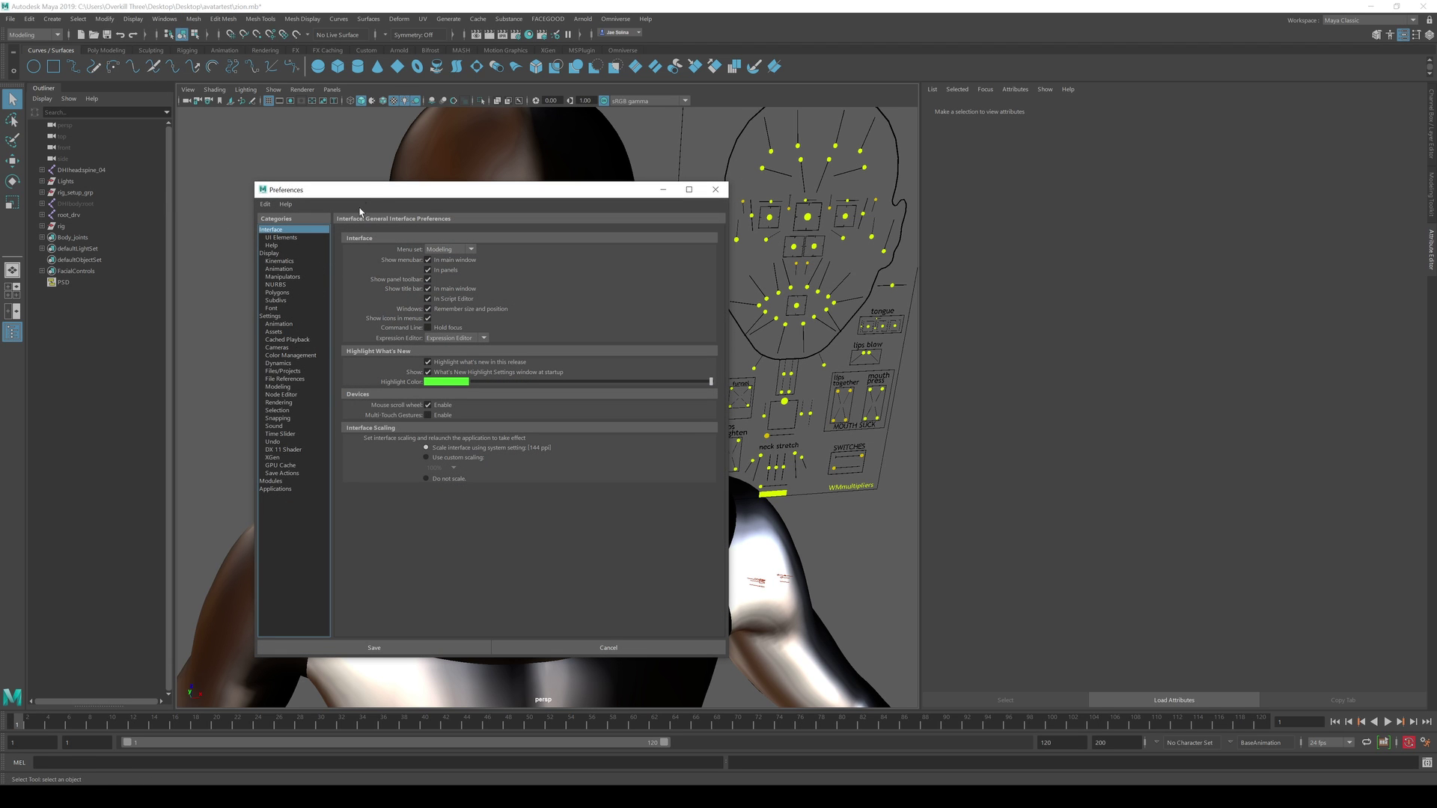
{"action": "left_click_drag", "start_coordinate": [367, 190], "coordinate": [147, 212]}
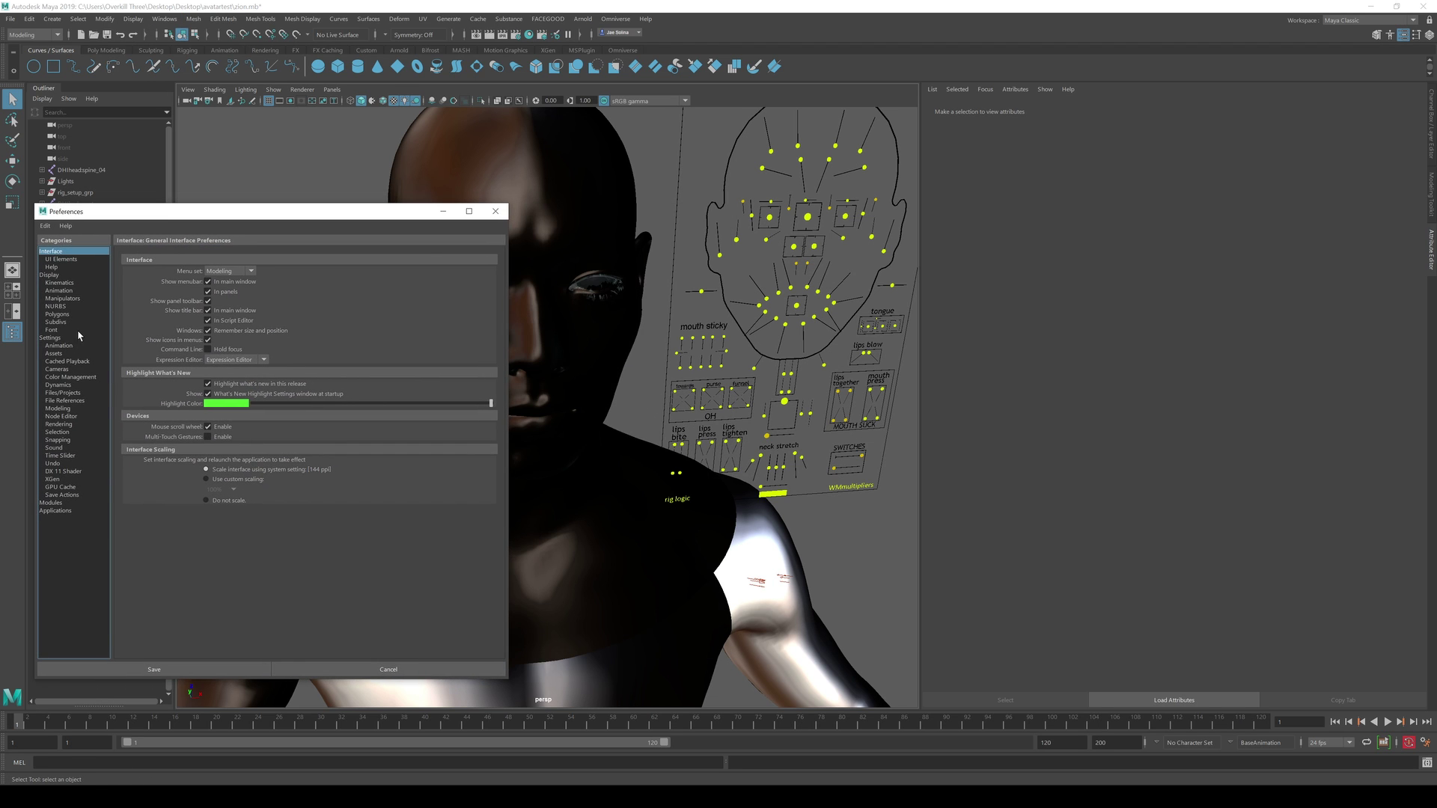
{"action": "left_click", "coordinate": [68, 276]}
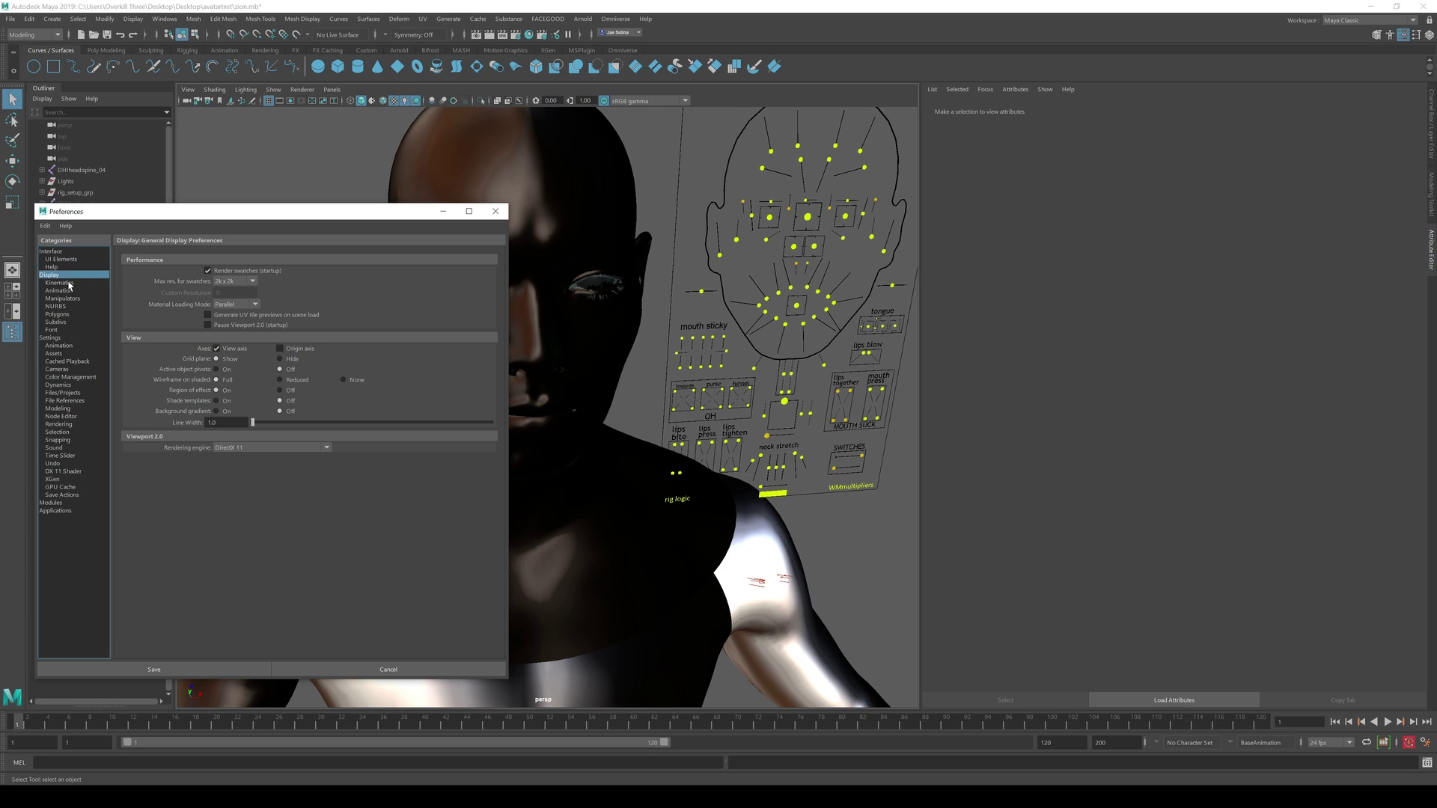
{"action": "left_click", "coordinate": [264, 447]}
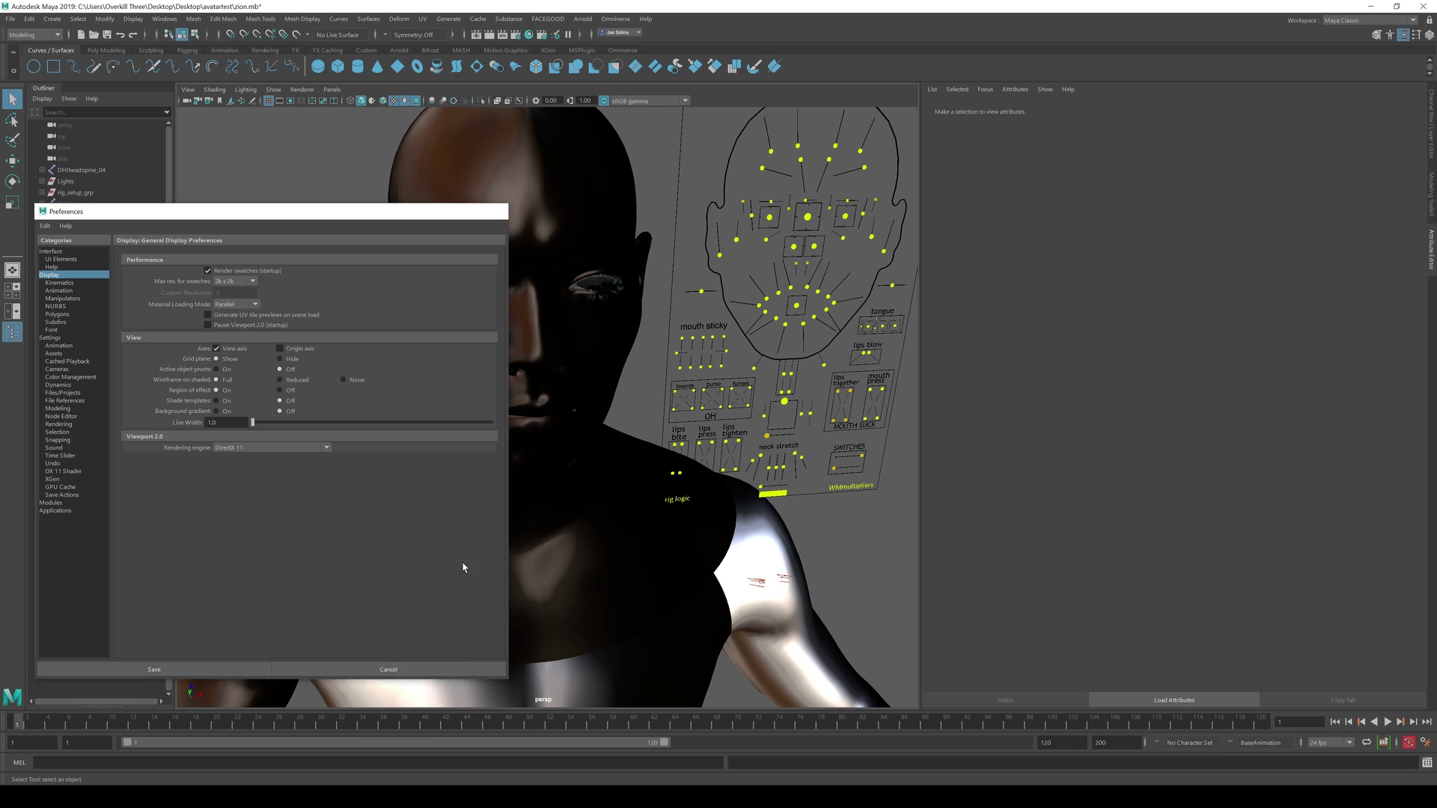
Close Preferences and quit Maya without saving the scene
{"action": "left_click", "coordinate": [382, 669]}
{"action": "left_click", "coordinate": [1424, 6]}
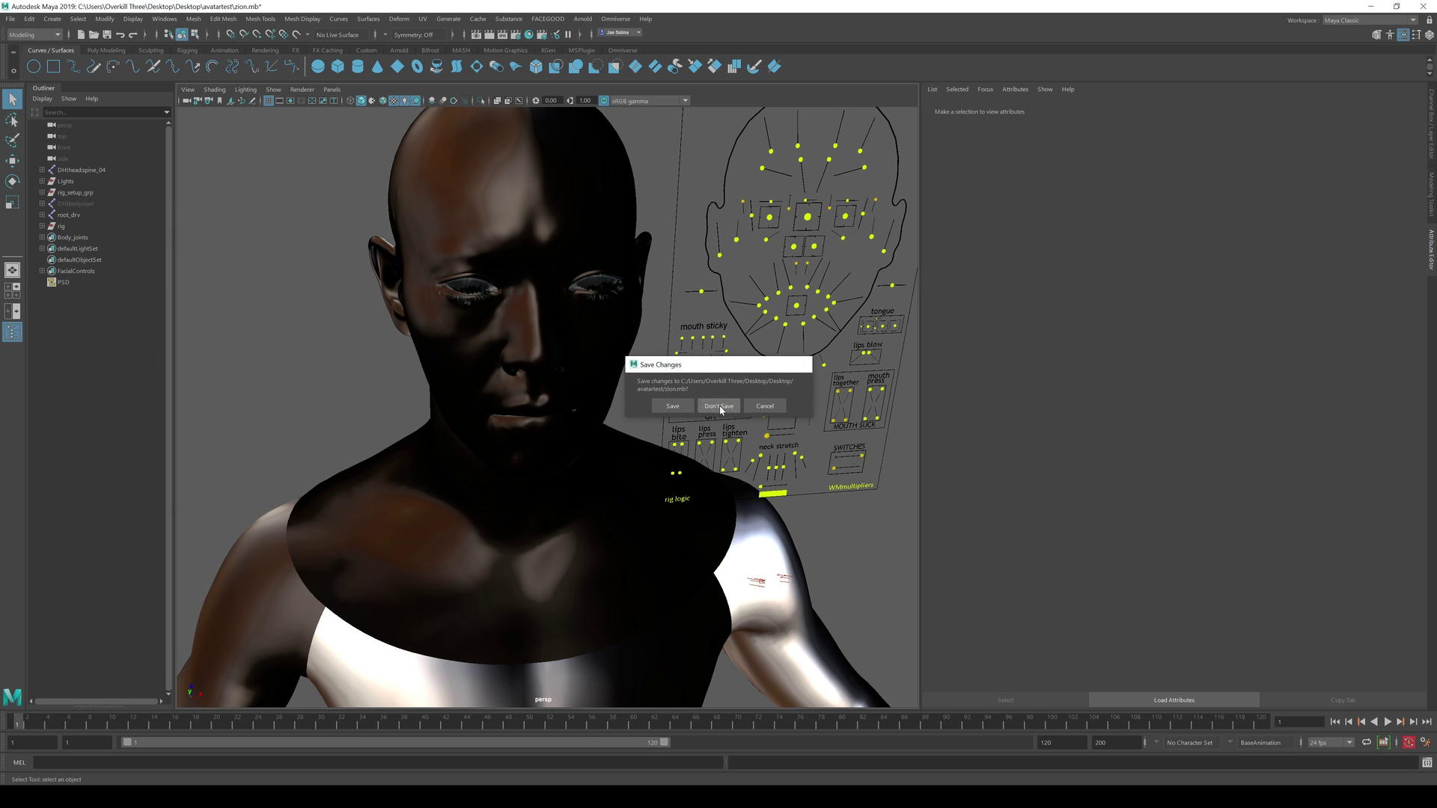
{"action": "left_click", "coordinate": [720, 405]}
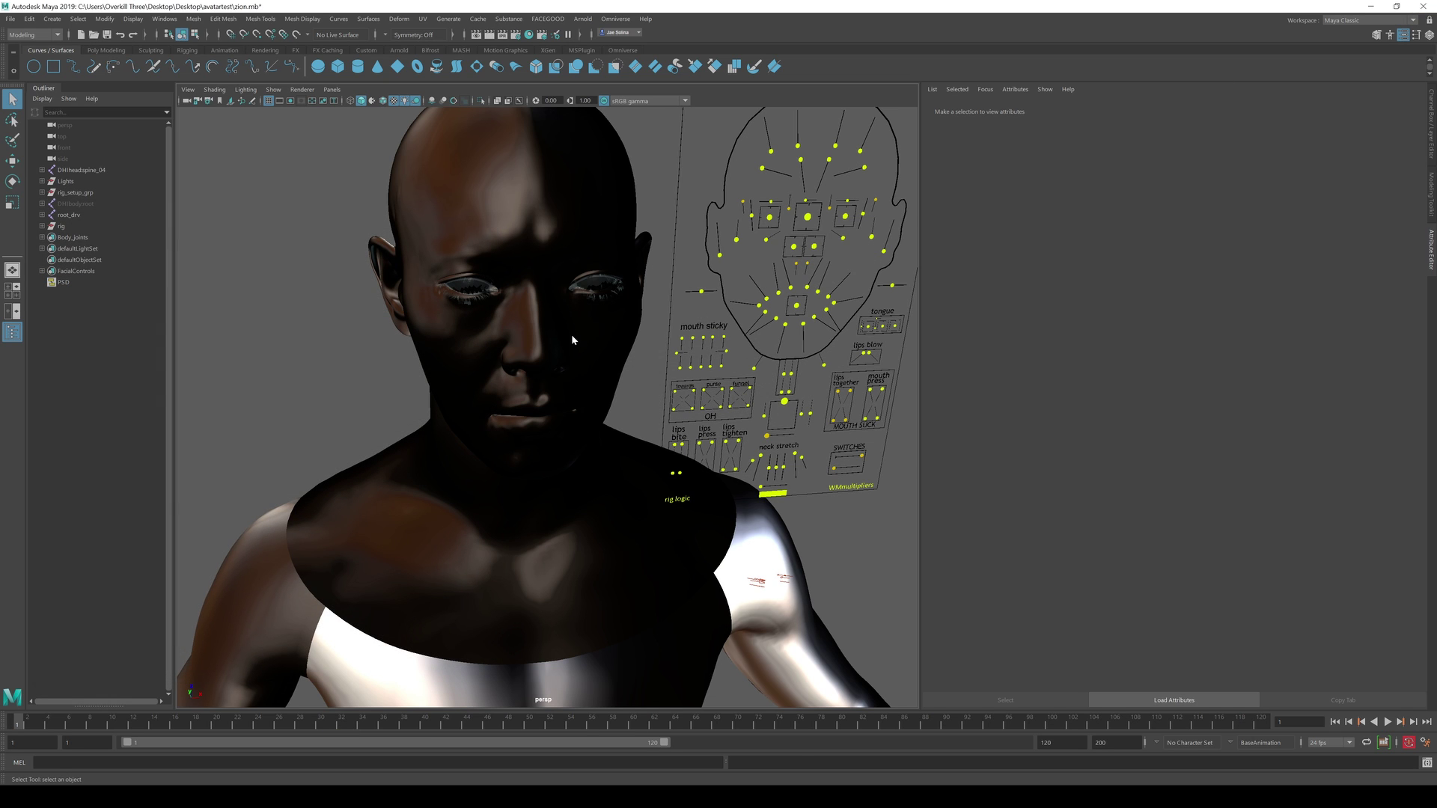
{"action": "scroll", "coordinate": [683, 271], "scroll_direction": "up", "scroll_amount": 3}
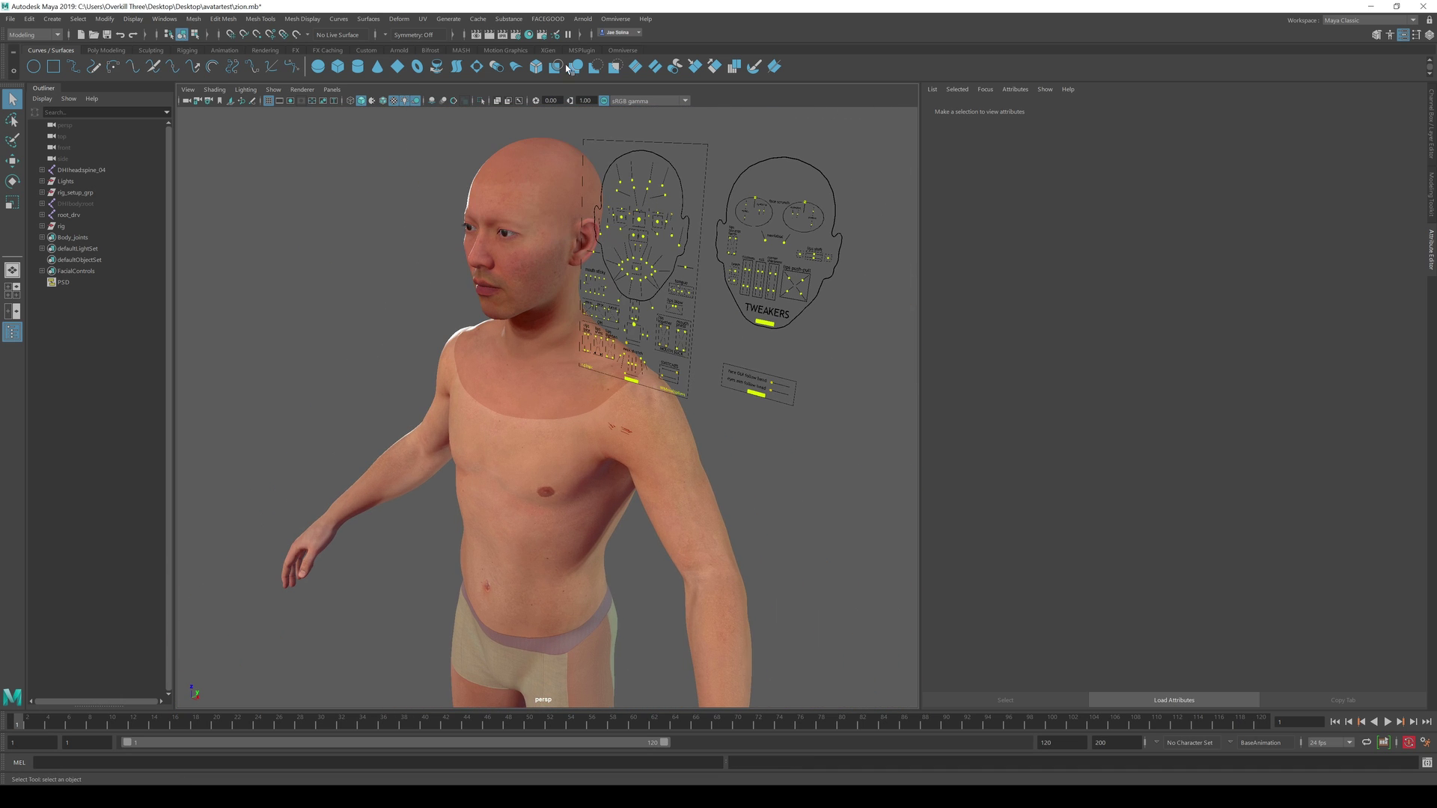
Import targettagain.retargeter from Documents > FACEGOOD into the FACEGOOD Retargeter
{"action": "left_click", "coordinate": [548, 18]}
{"action": "left_click", "coordinate": [562, 39]}
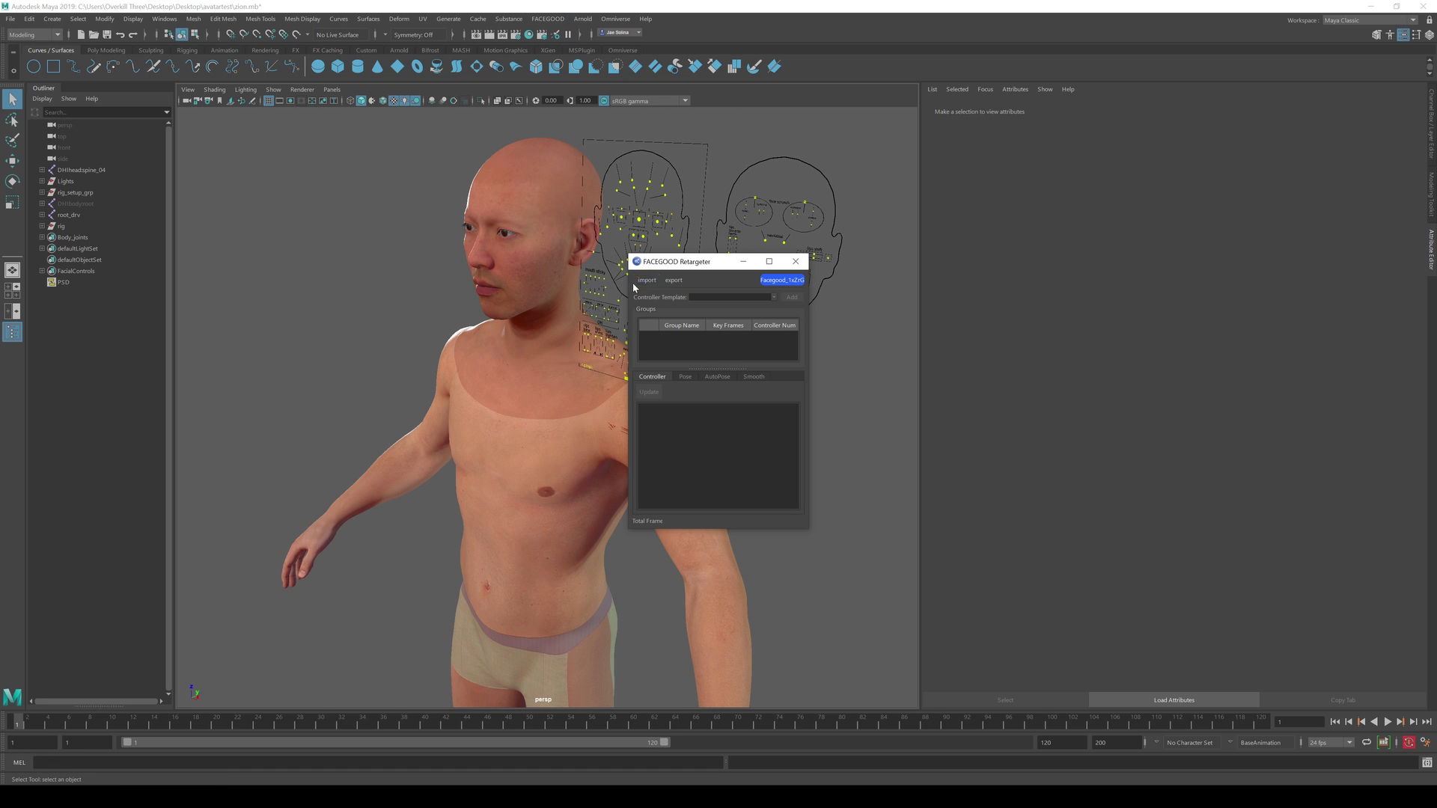
{"action": "left_click", "coordinate": [640, 280]}
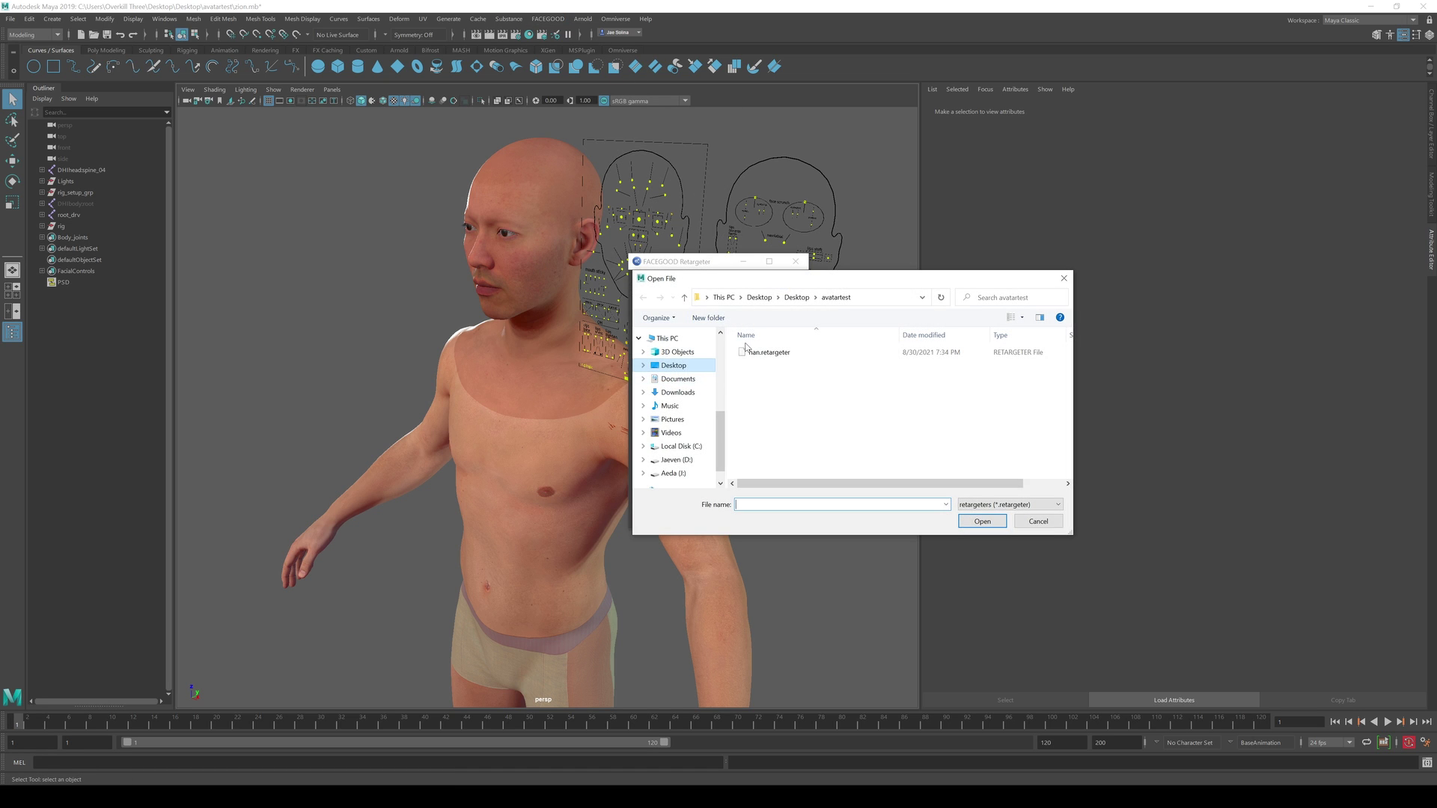
{"action": "left_click", "coordinate": [677, 379]}
{"action": "double_click", "coordinate": [775, 383]}
{"action": "double_click", "coordinate": [774, 371]}
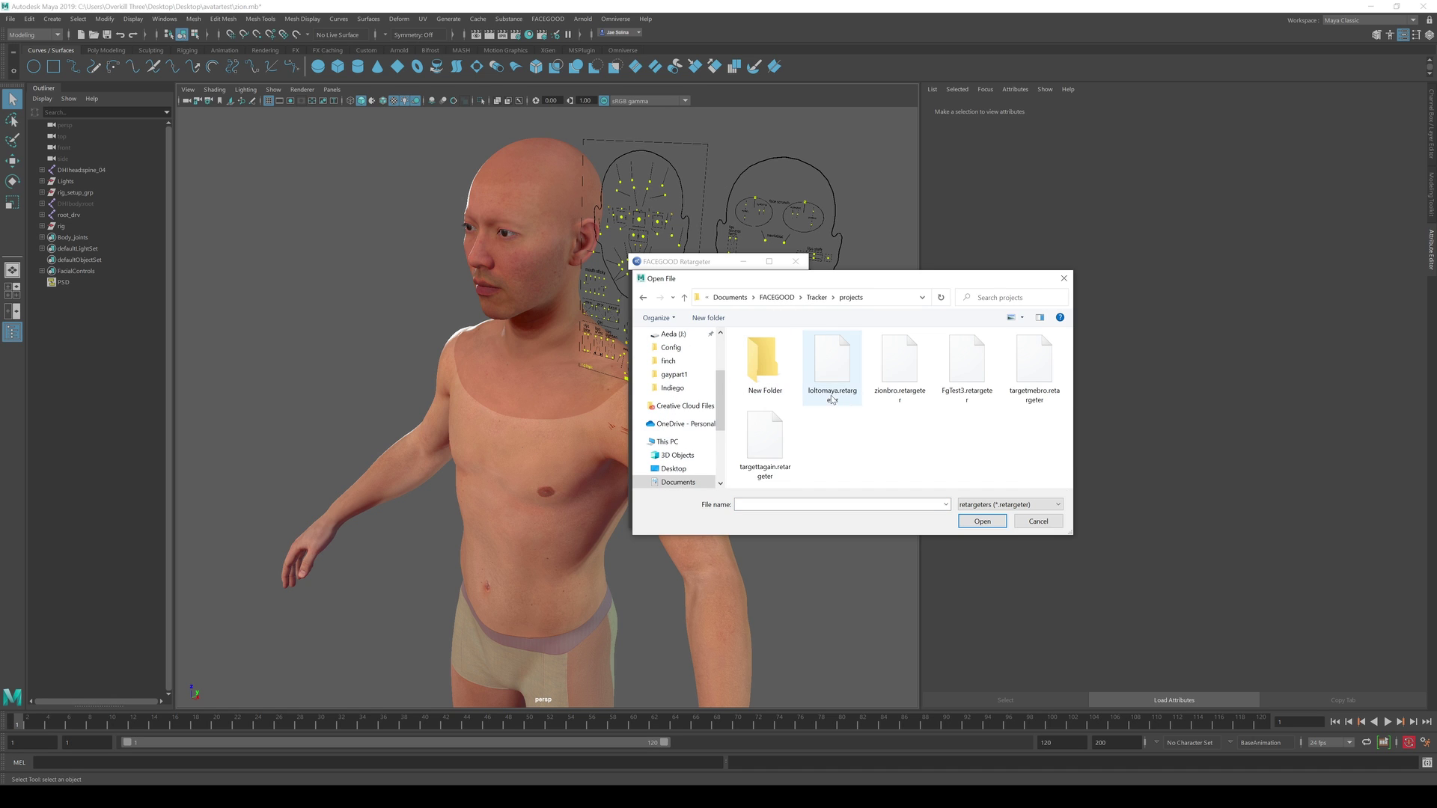
{"action": "double_click", "coordinate": [786, 455]}
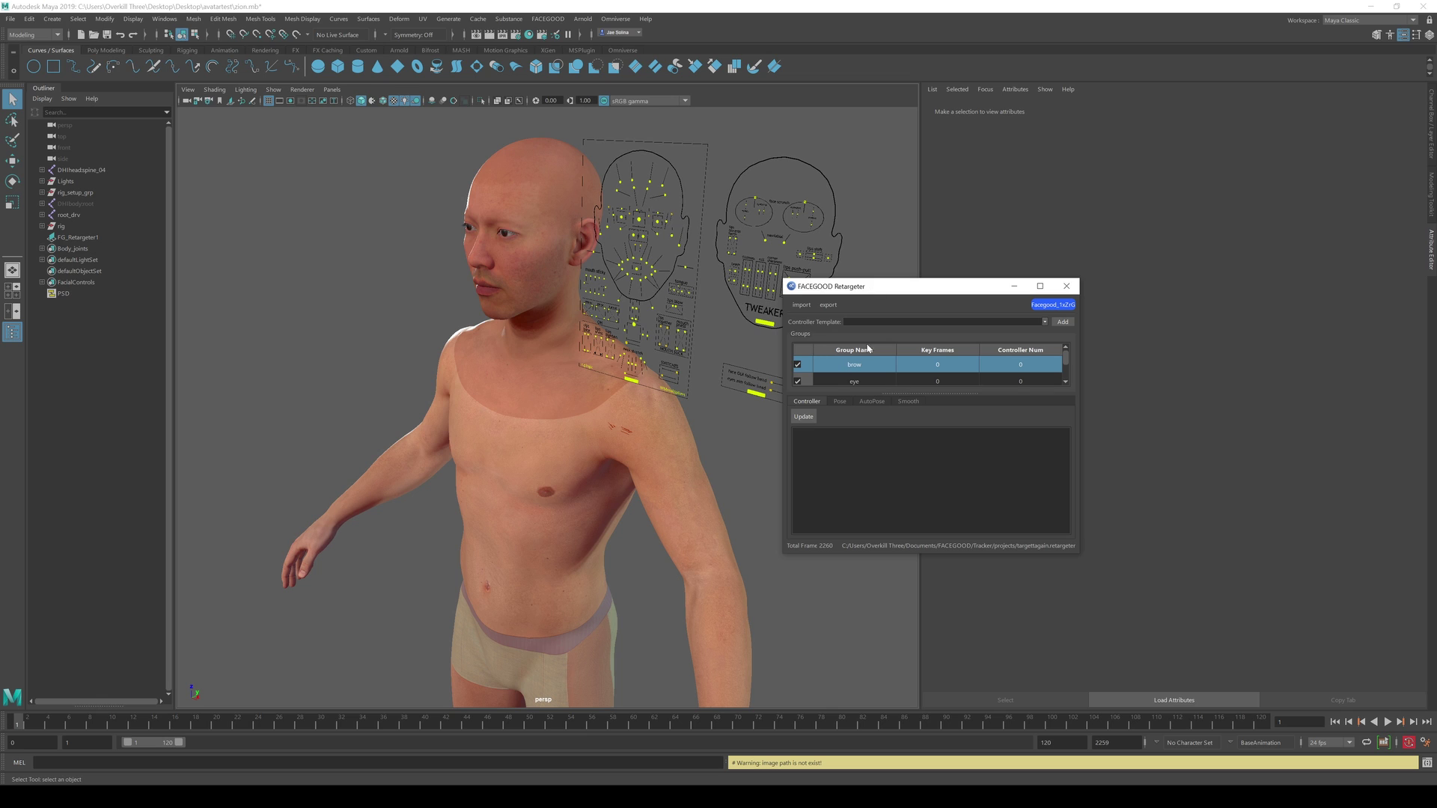
Set the scene to 120 fps with playback starting at frame 0
{"action": "left_click", "coordinate": [1348, 743]}
{"action": "scroll", "coordinate": [1348, 718], "scroll_direction": "down", "scroll_amount": 2}
{"action": "left_click", "coordinate": [1326, 730]}
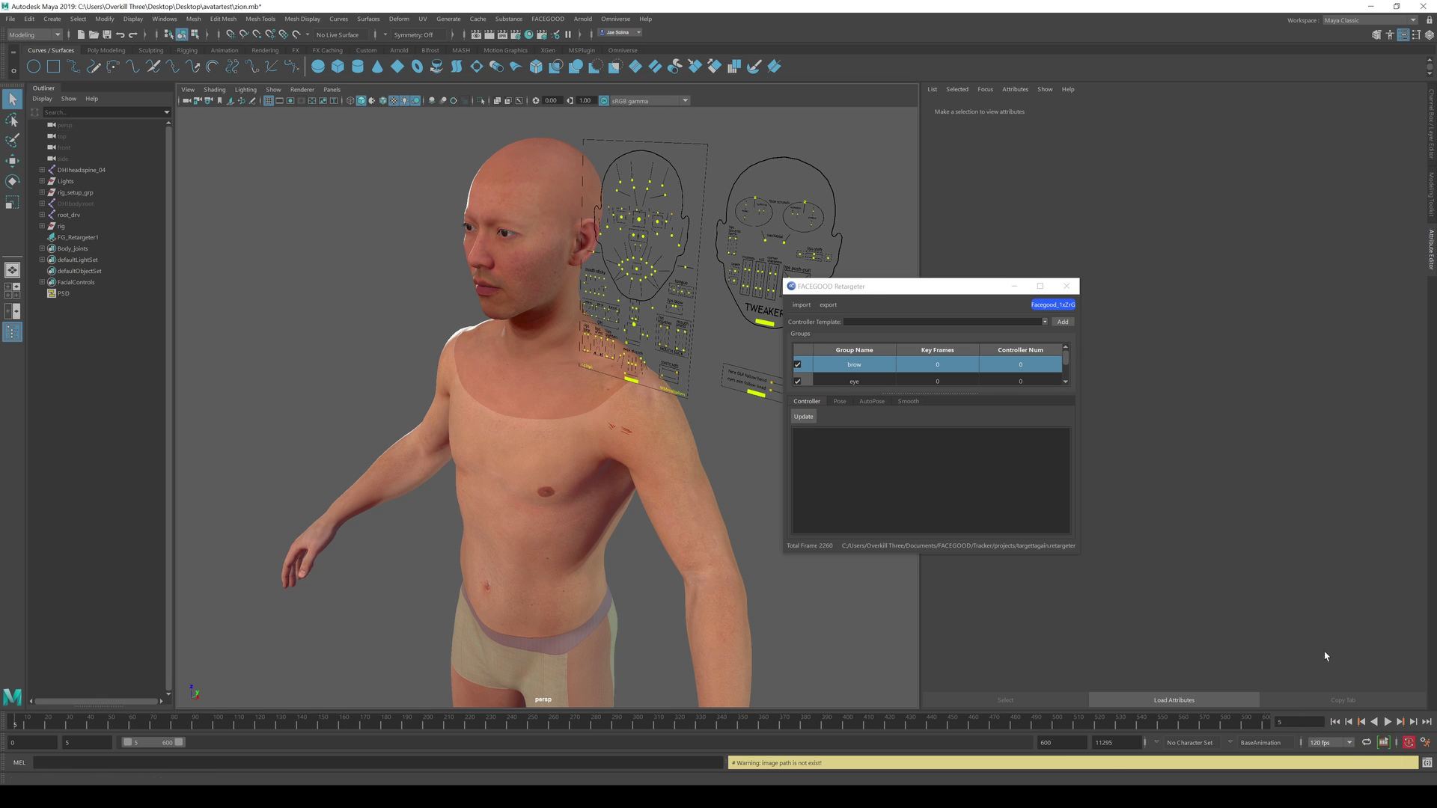
{"action": "left_click", "coordinate": [1424, 743]}
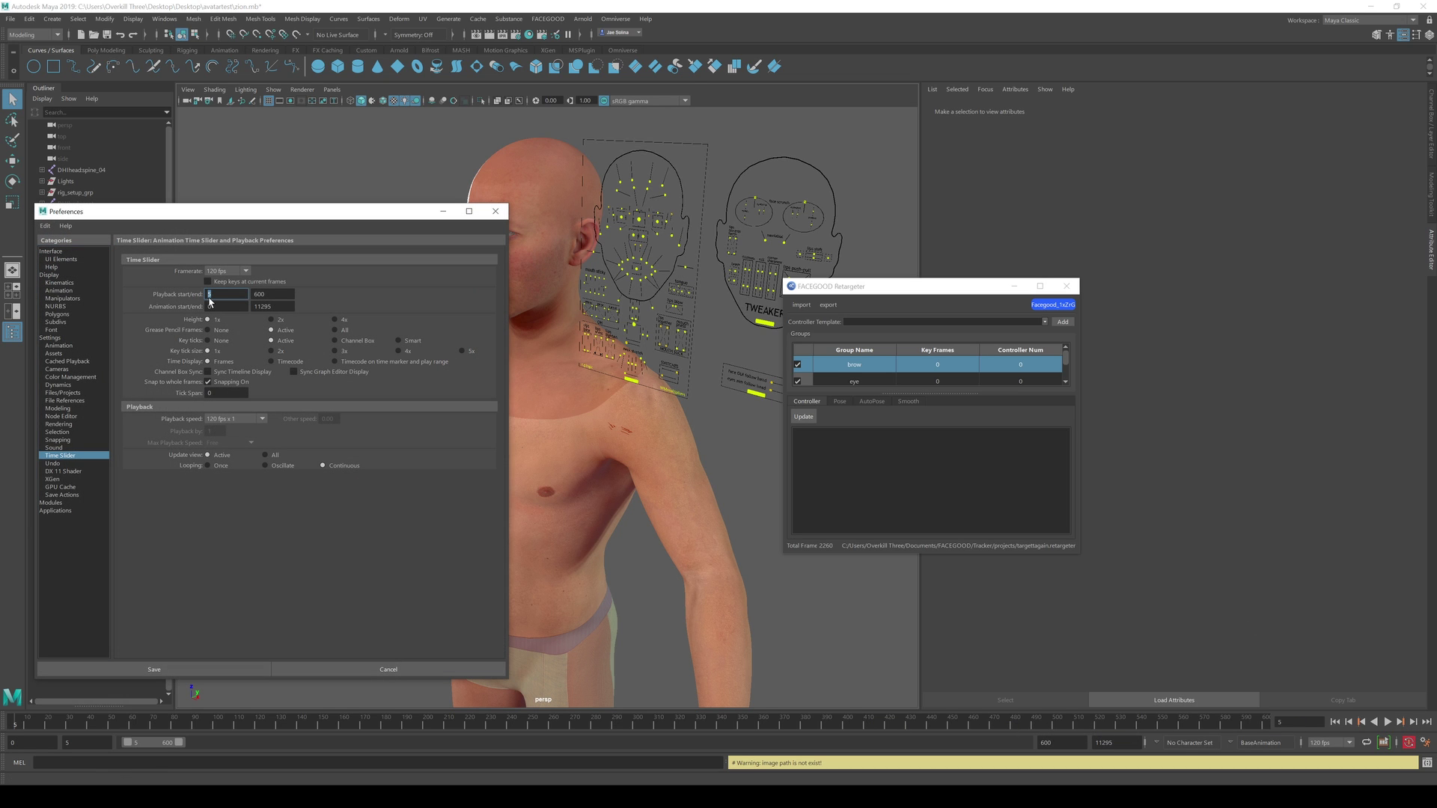
{"action": "type", "text": "0"}
{"action": "key", "text": "Tab"}
{"action": "type", "text": "3300"}
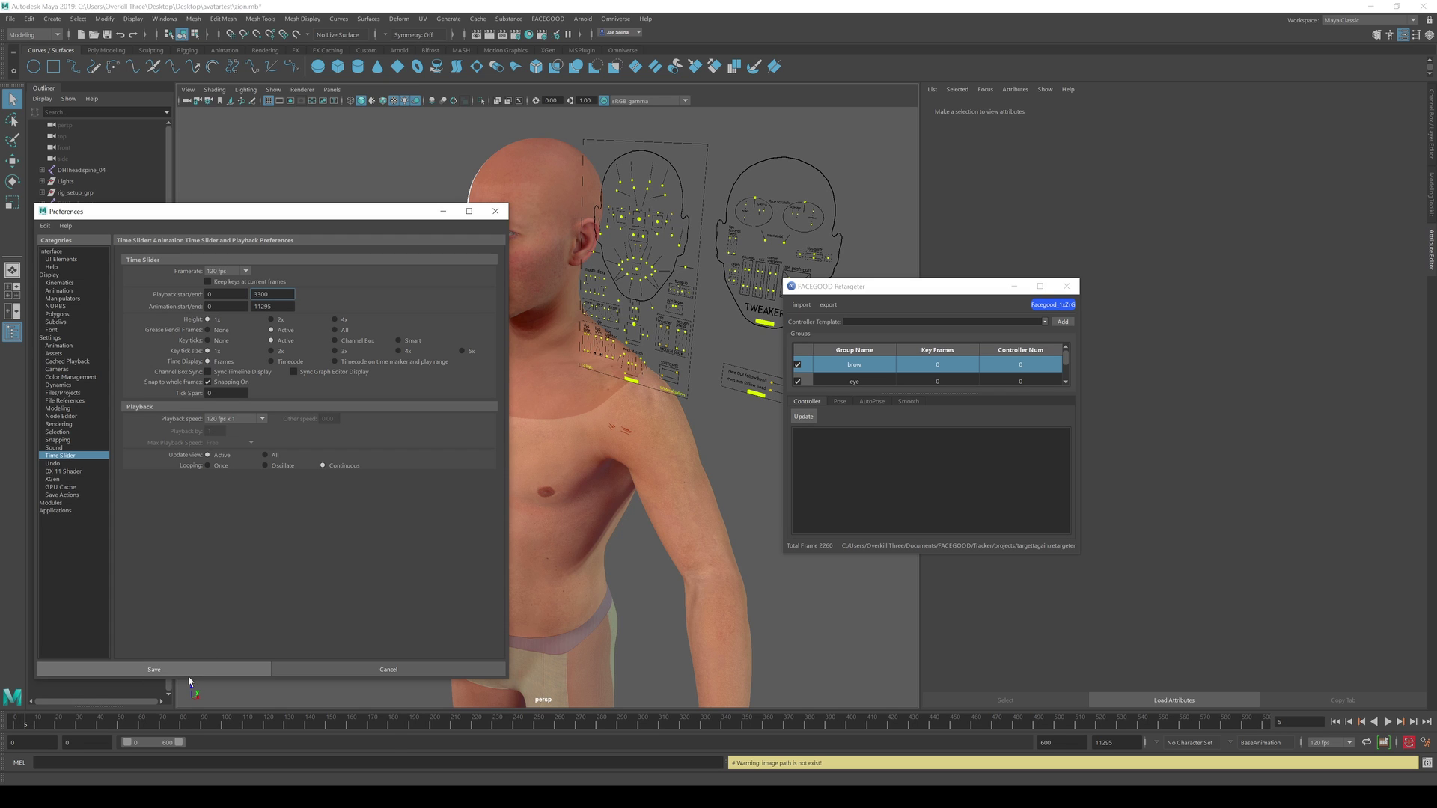
Save the 2260-frame playback range, return to frame one, and enlarge the Retargeter window
{"action": "left_click", "coordinate": [183, 671]}
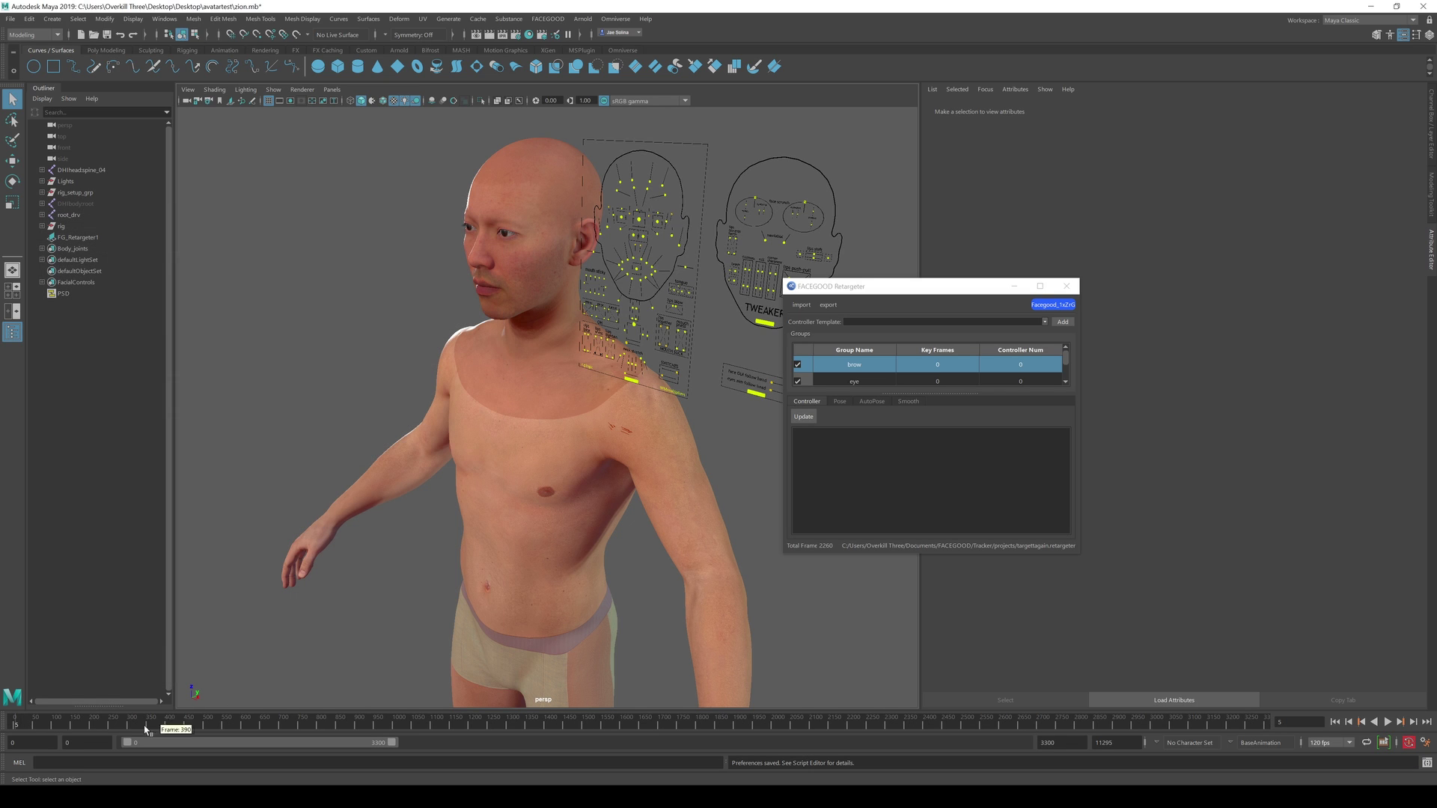
{"action": "left_click", "coordinate": [14, 727]}
{"action": "left_click_drag", "start_coordinate": [1079, 559], "coordinate": [1140, 635]}
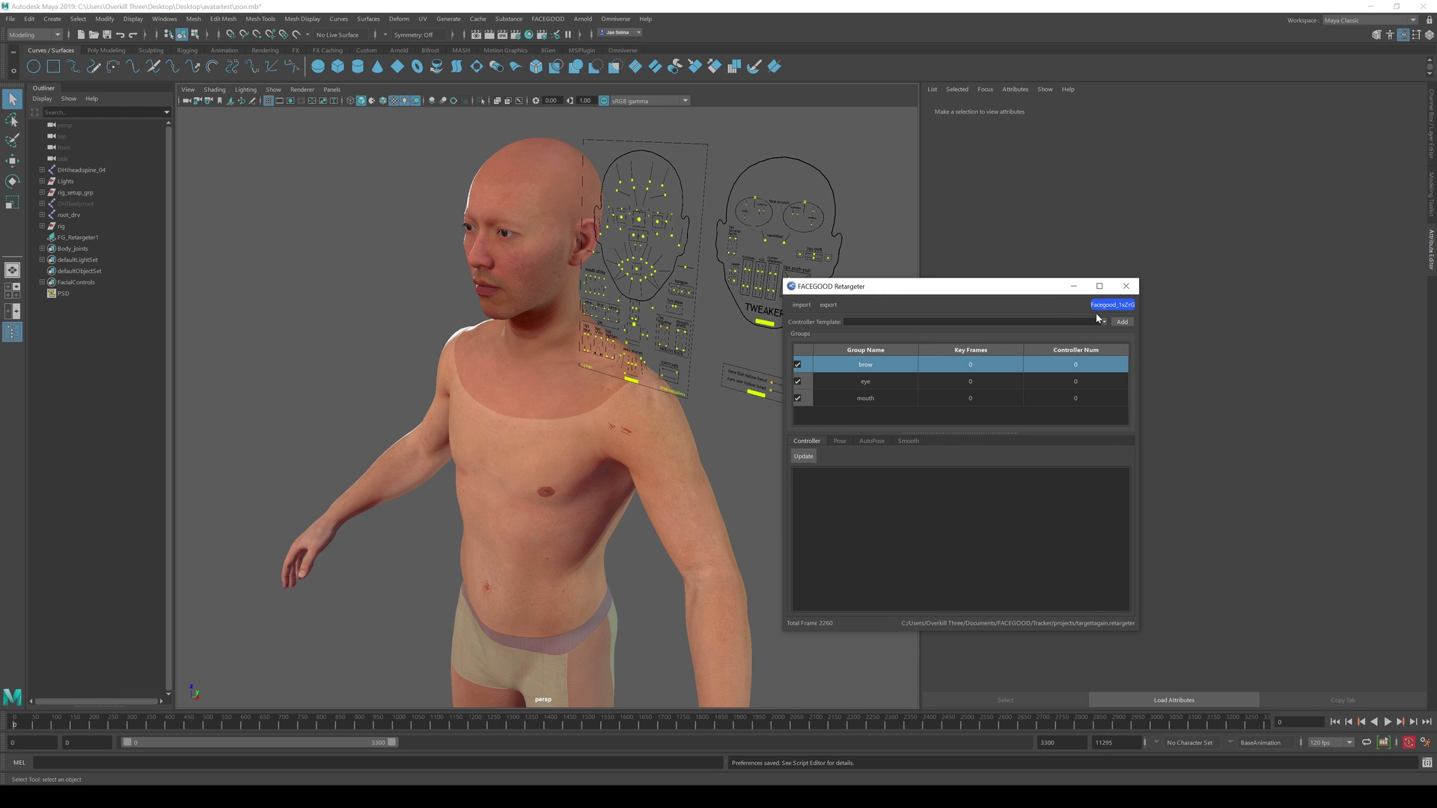
Apply the tutorialcon controller template
{"action": "left_click", "coordinate": [1105, 322]}
{"action": "left_click_drag", "start_coordinate": [1109, 356], "coordinate": [1107, 408]}
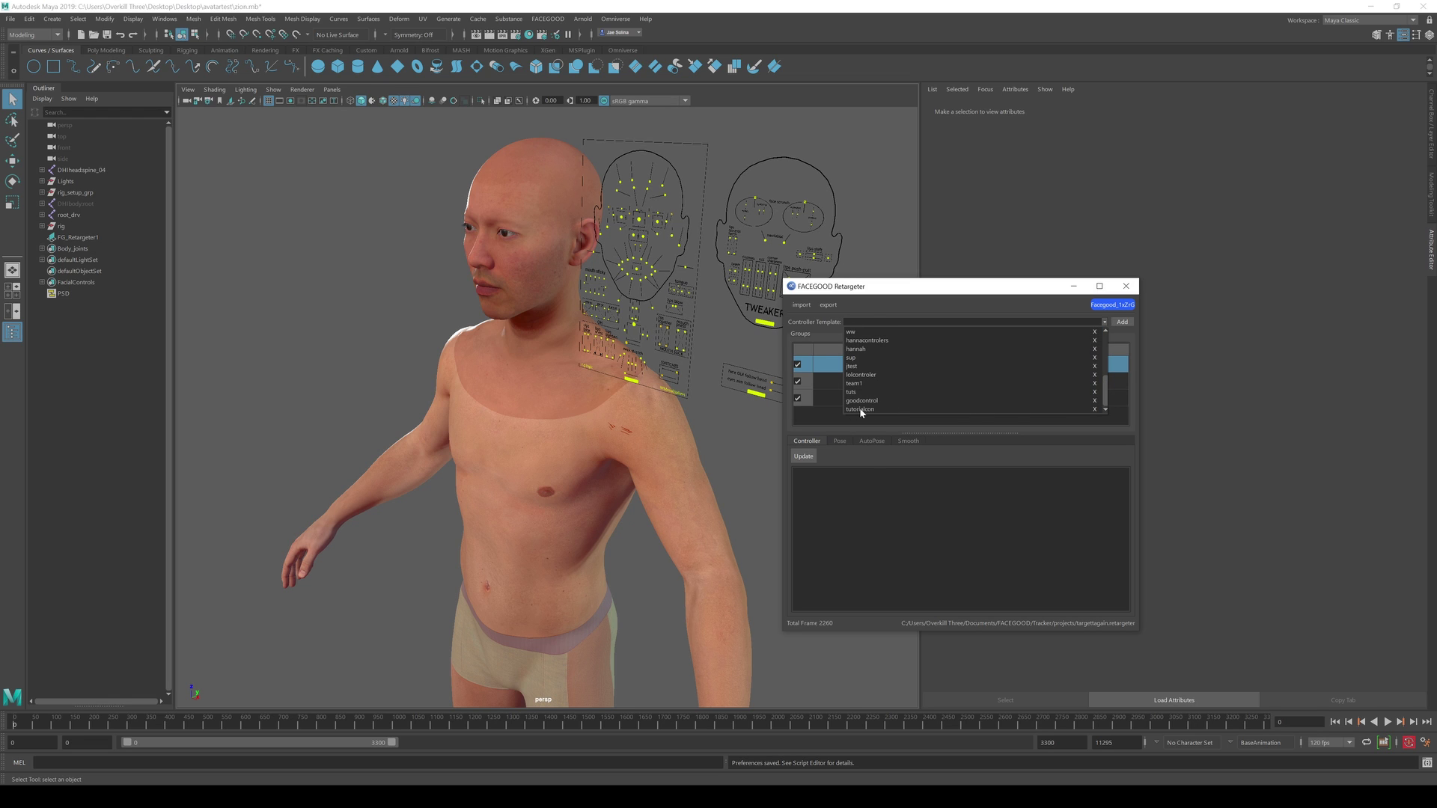
{"action": "left_click", "coordinate": [860, 412]}
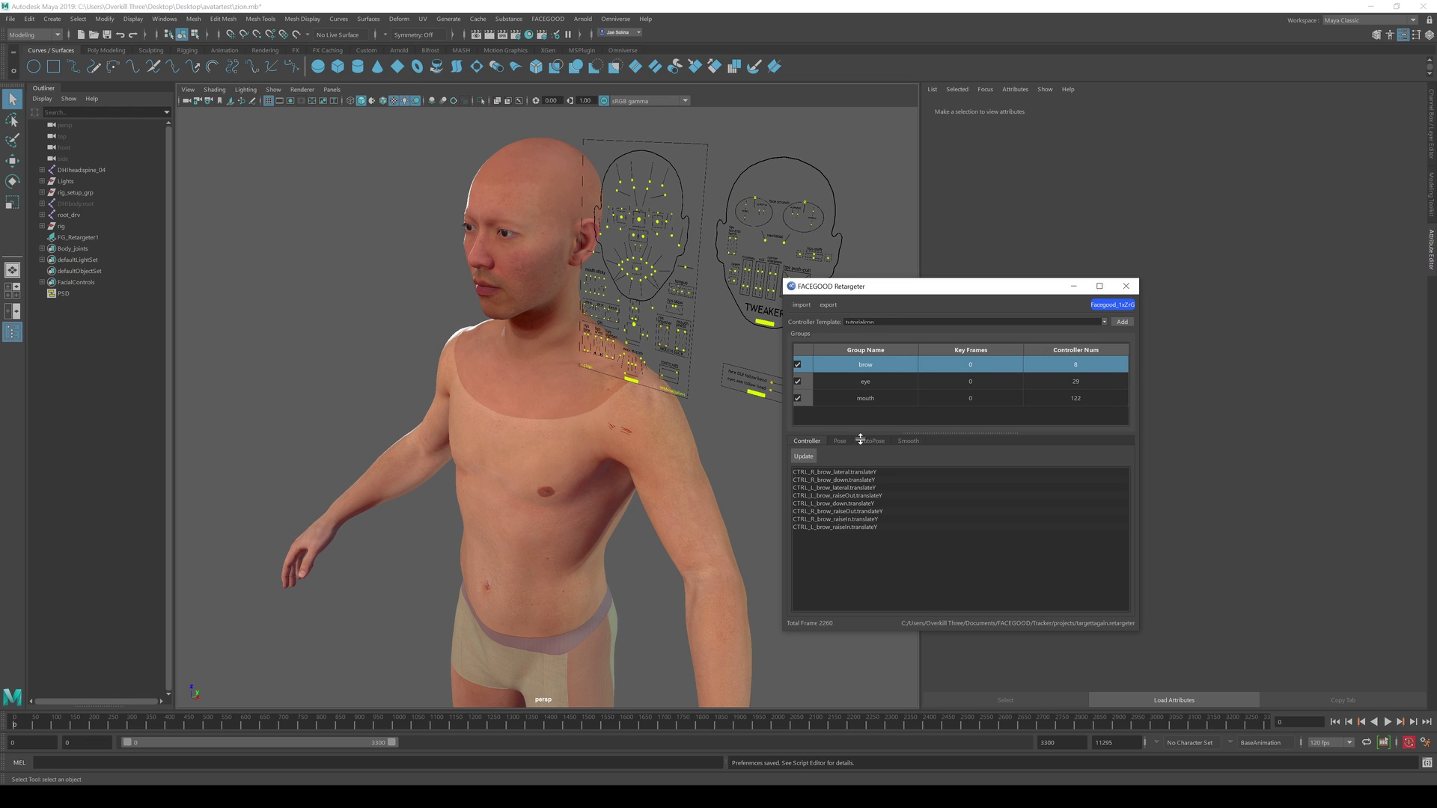
Review the brow (8), eye (29) and mouth (122) group controller lists
{"action": "left_click", "coordinate": [865, 382]}
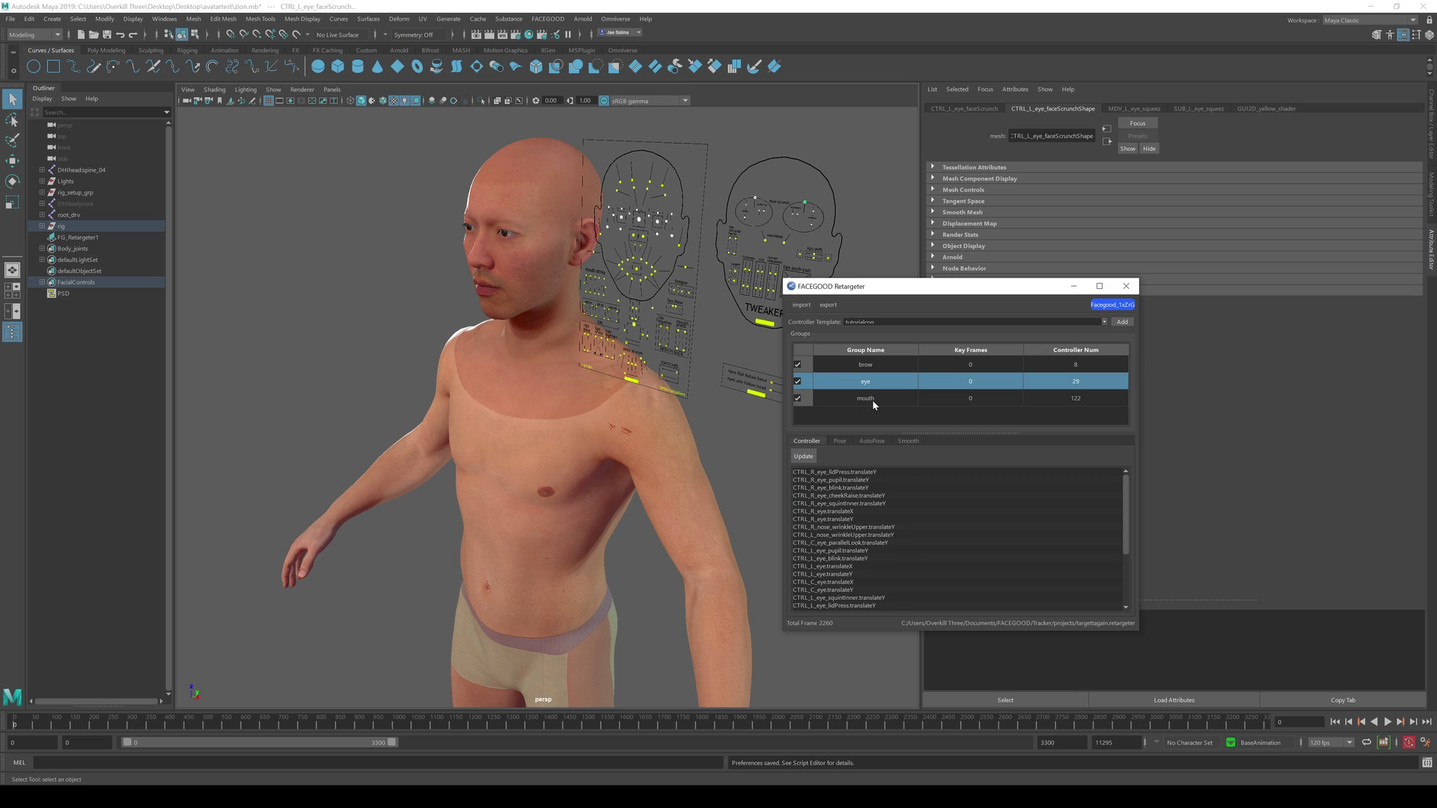
{"action": "left_click", "coordinate": [874, 400]}
{"action": "left_click", "coordinate": [865, 365]}
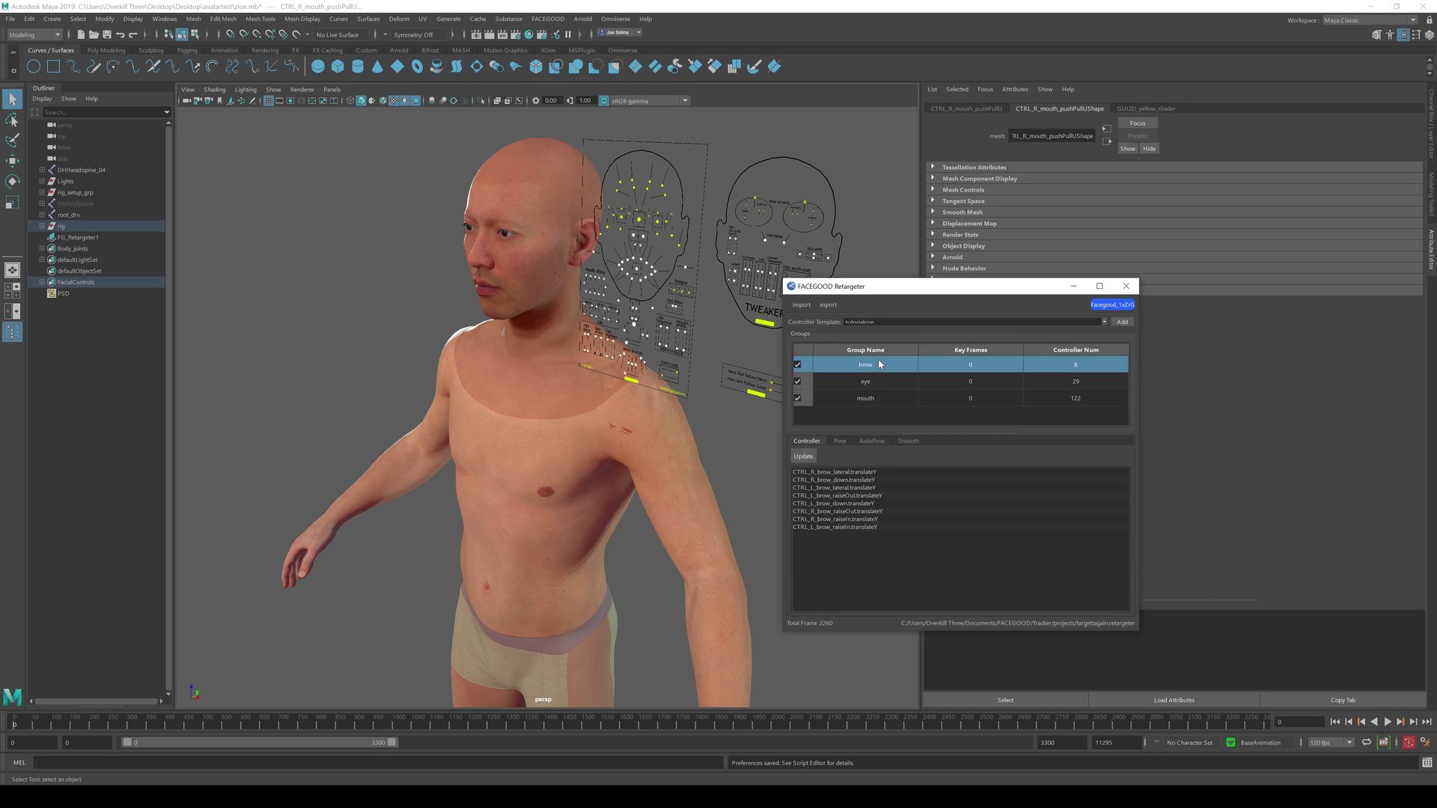
{"action": "left_click", "coordinate": [875, 400]}
{"action": "left_click", "coordinate": [878, 383]}
{"action": "left_click", "coordinate": [878, 366]}
{"action": "left_click", "coordinate": [866, 381]}
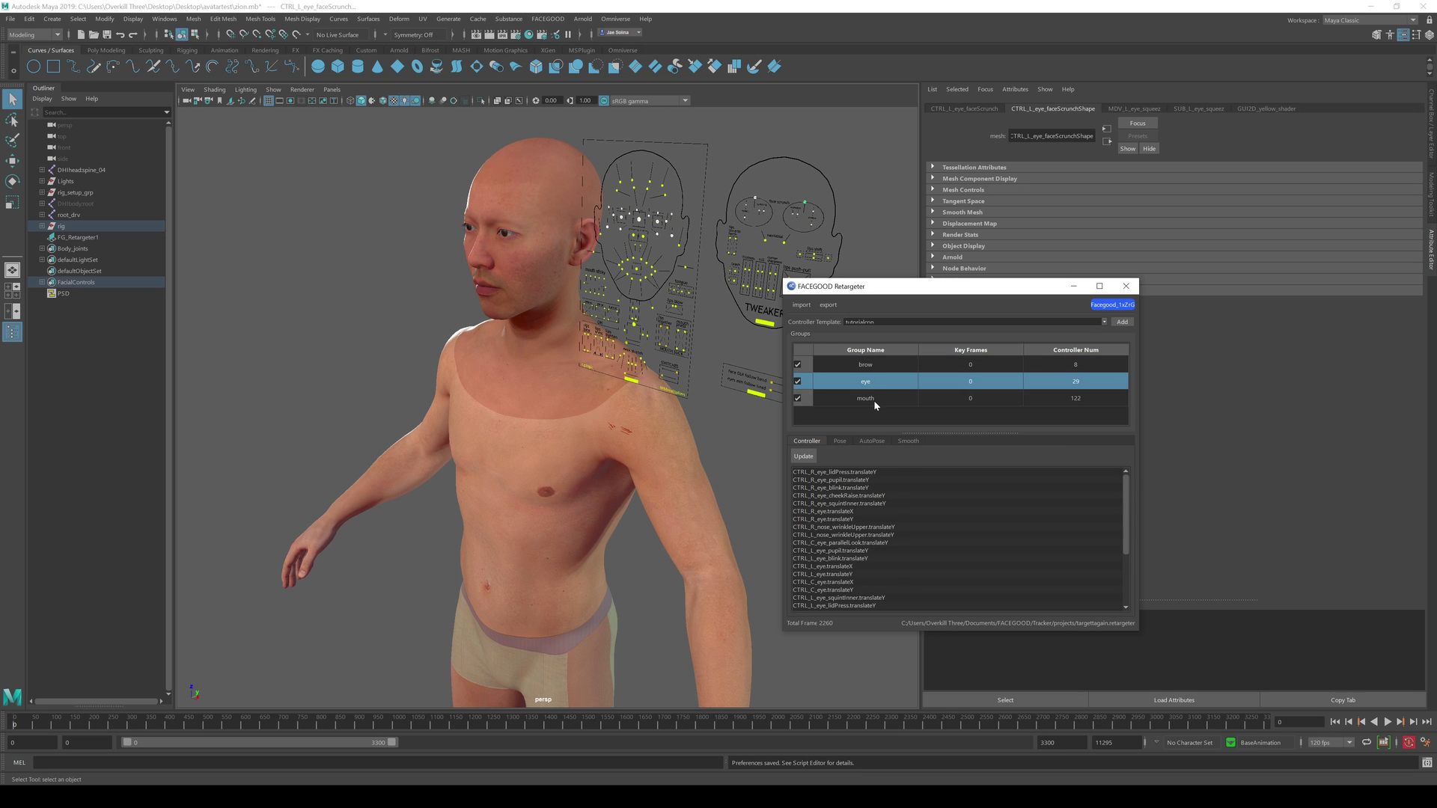
{"action": "left_click_drag", "start_coordinate": [705, 219], "coordinate": [688, 384], "text": "alt"}
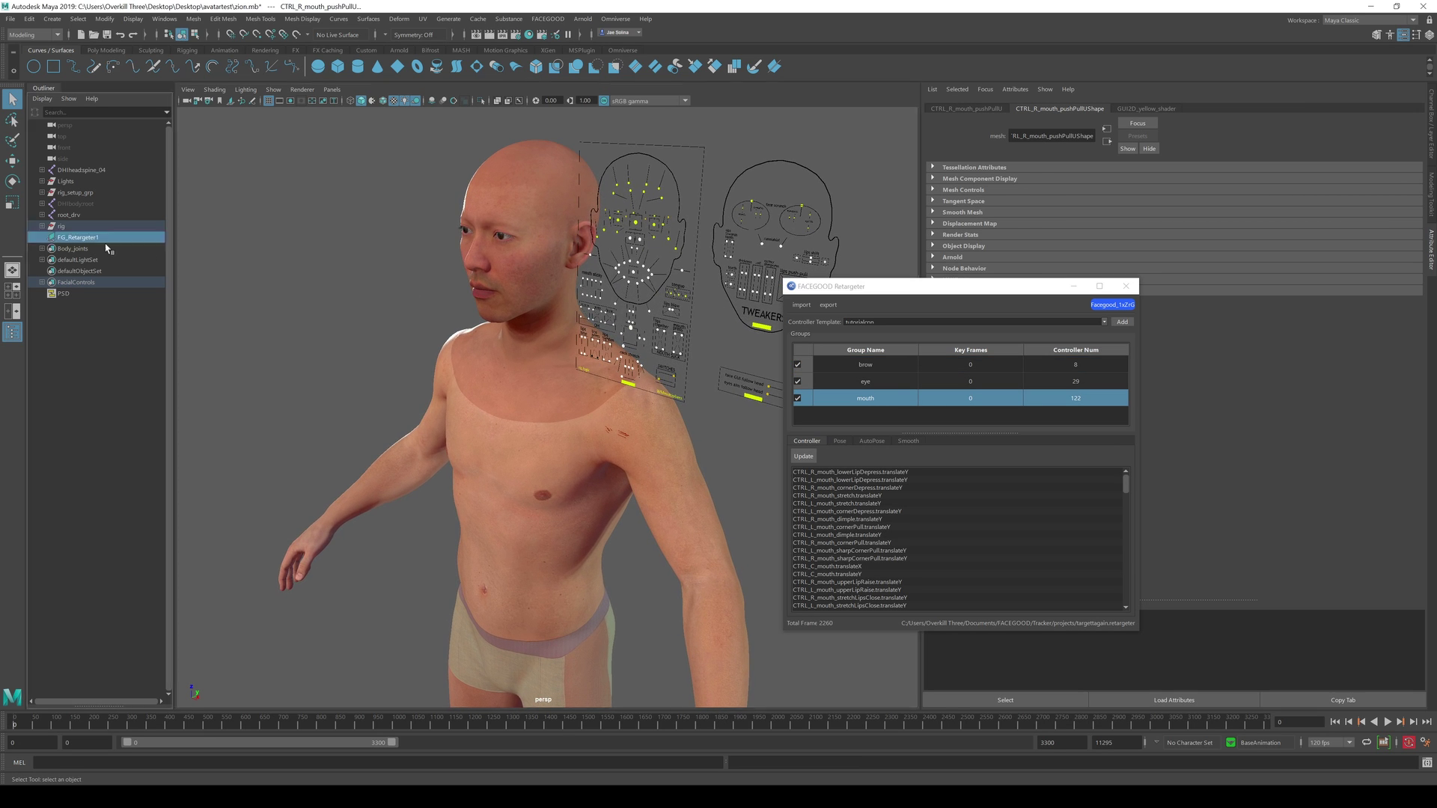
Move and rotate the FG_Retargeter1 object up to the character's head
{"action": "left_click", "coordinate": [79, 237]}
{"action": "scroll", "coordinate": [585, 582], "scroll_direction": "down", "scroll_amount": 3}
{"action": "scroll", "coordinate": [539, 449], "scroll_direction": "down", "scroll_amount": 2}
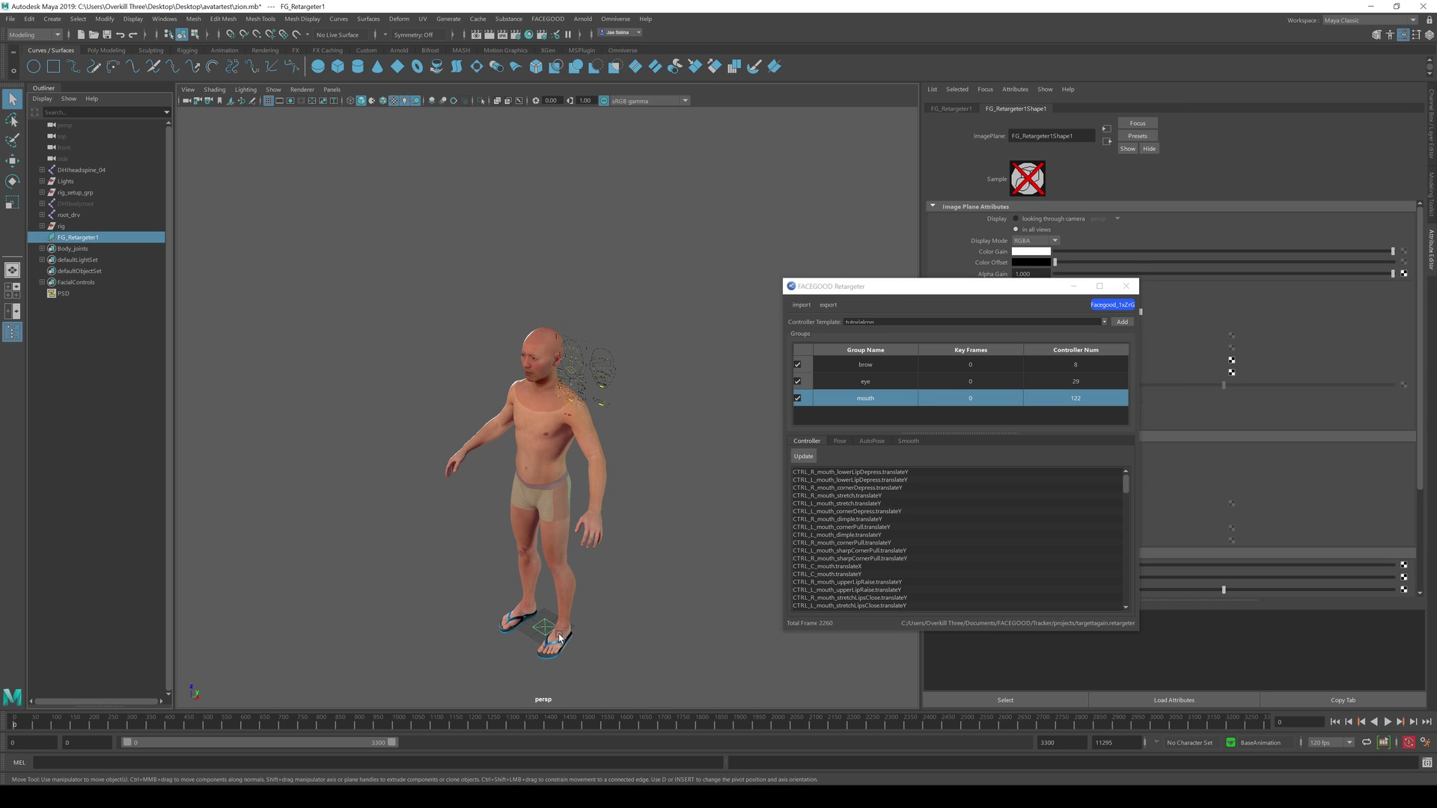
{"action": "key", "text": "w"}
{"action": "left_click_drag", "start_coordinate": [546, 568], "coordinate": [581, 298]}
{"action": "scroll", "coordinate": [582, 307], "scroll_direction": "up", "scroll_amount": 5}
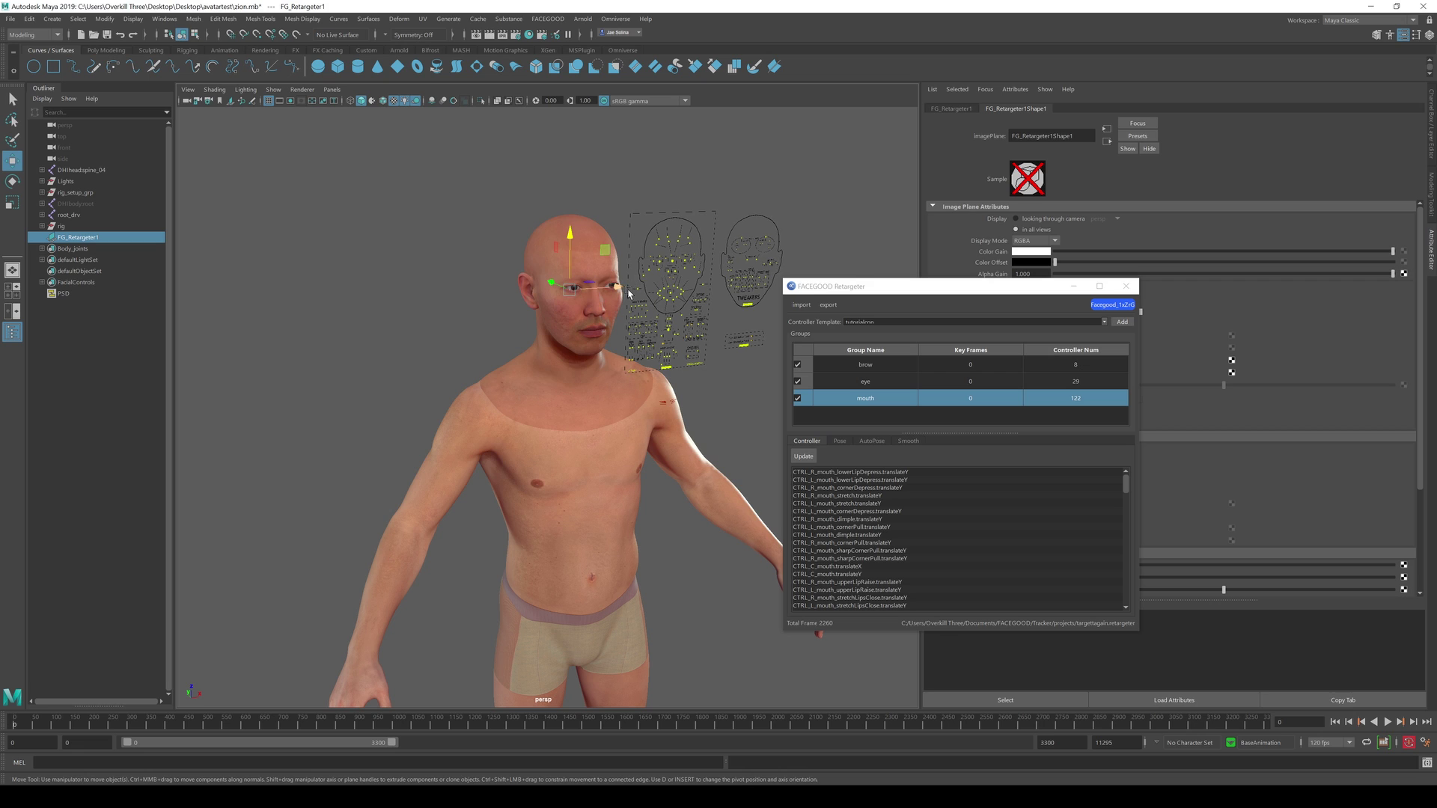
{"action": "key", "text": "e"}
{"action": "left_click_drag", "start_coordinate": [469, 283], "coordinate": [463, 345]}
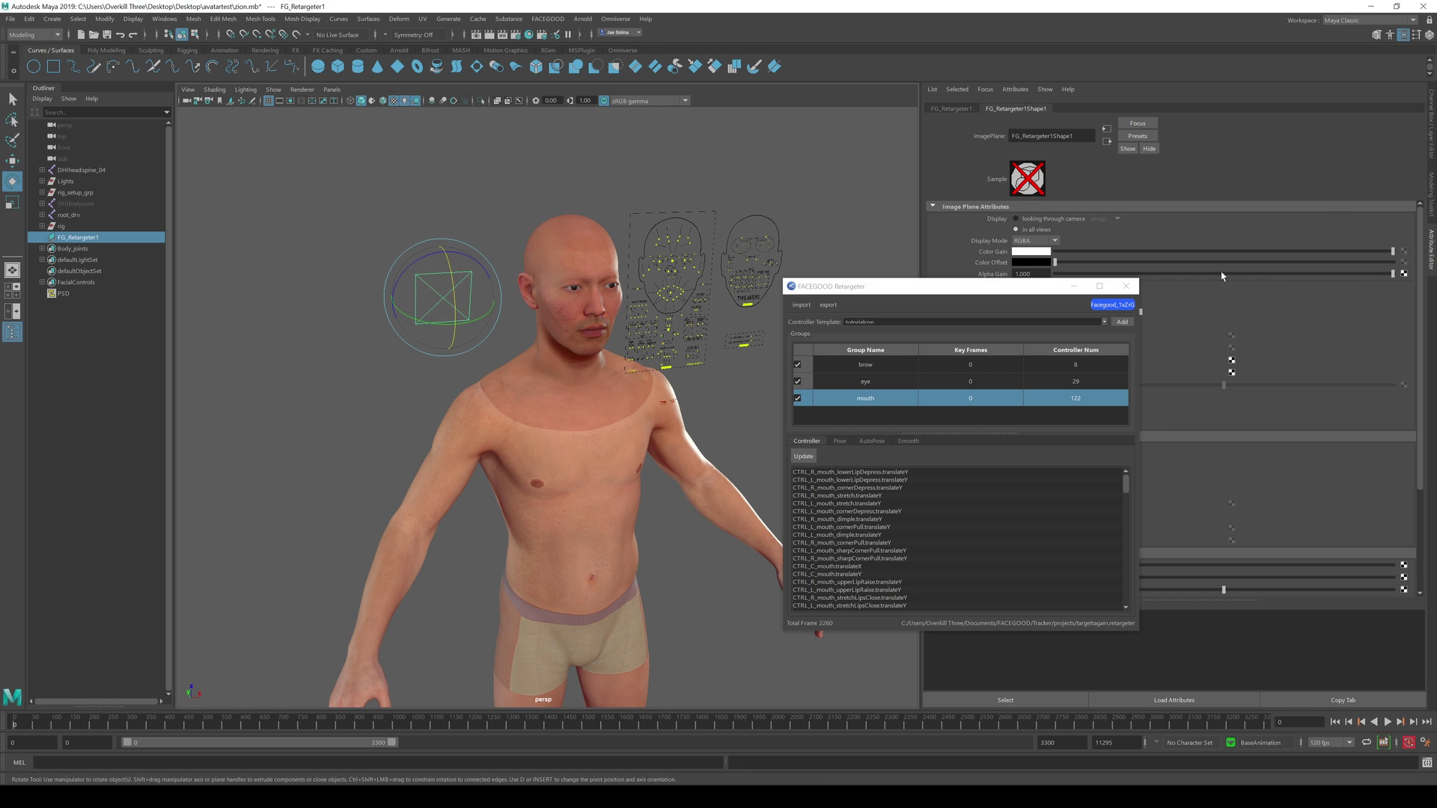
{"action": "left_click_drag", "start_coordinate": [1061, 286], "coordinate": [1011, 354]}
Load the Desktop reference movie onto the image plane and move it beside the head
{"action": "left_click", "coordinate": [1137, 314]}
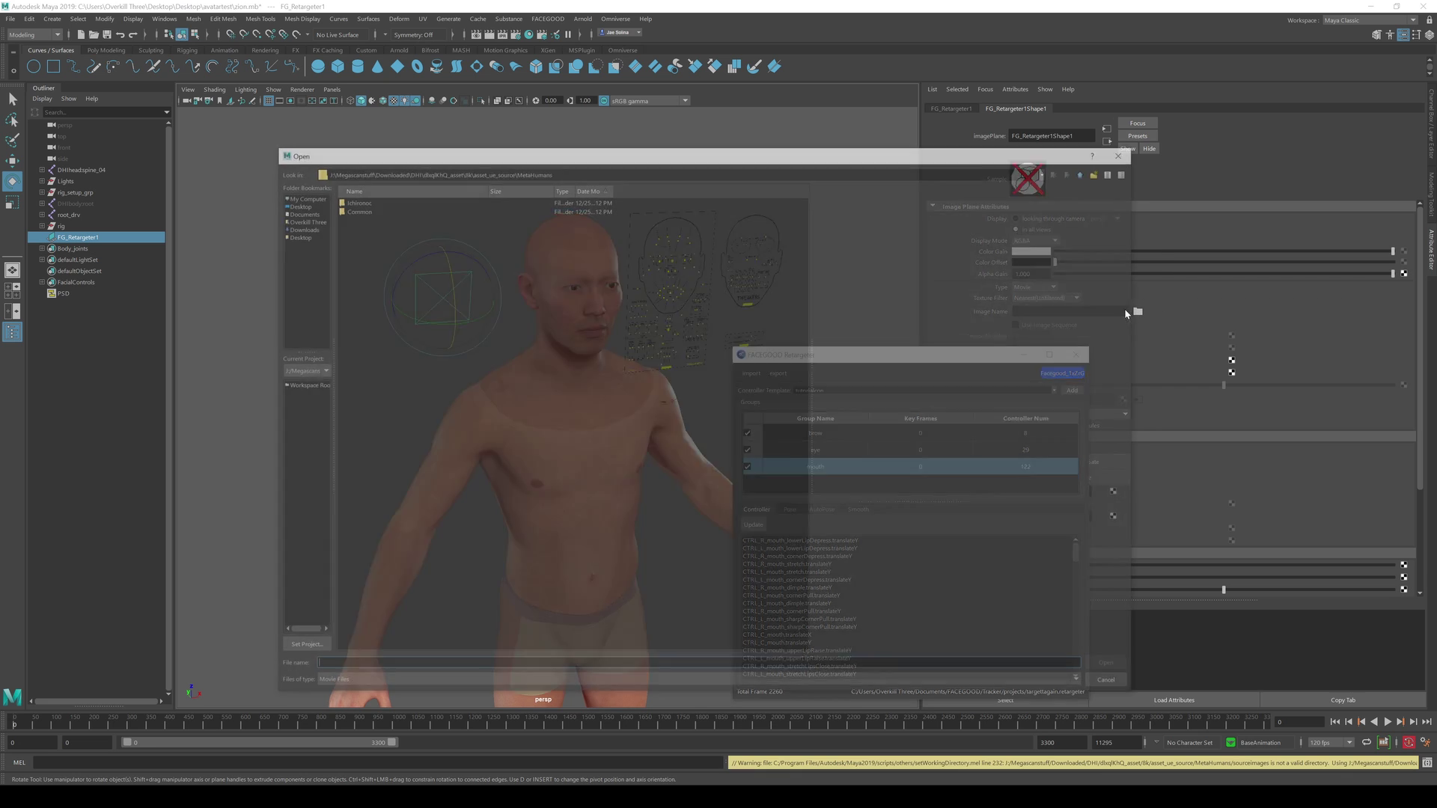
{"action": "left_click", "coordinate": [288, 203]}
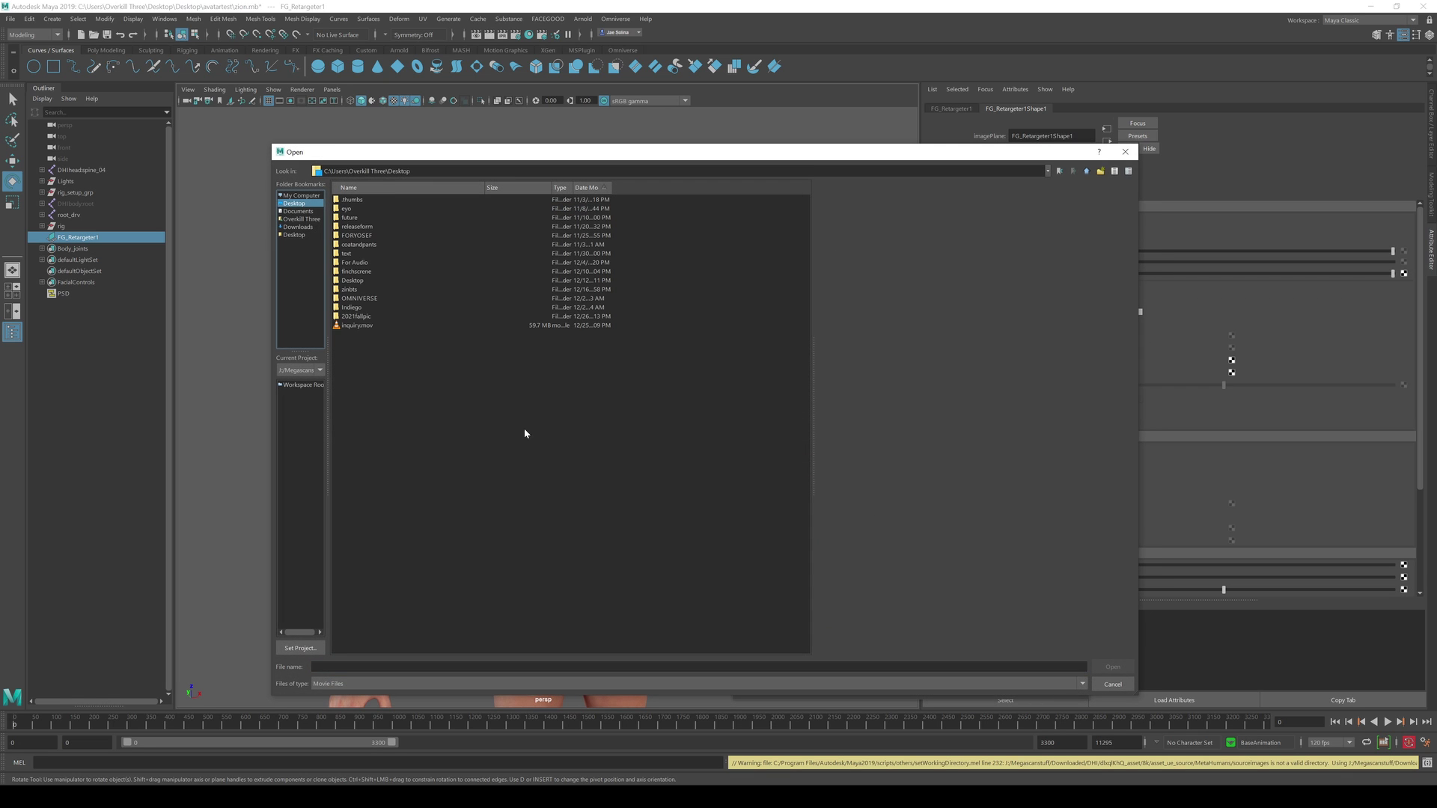
{"action": "double_click", "coordinate": [351, 324]}
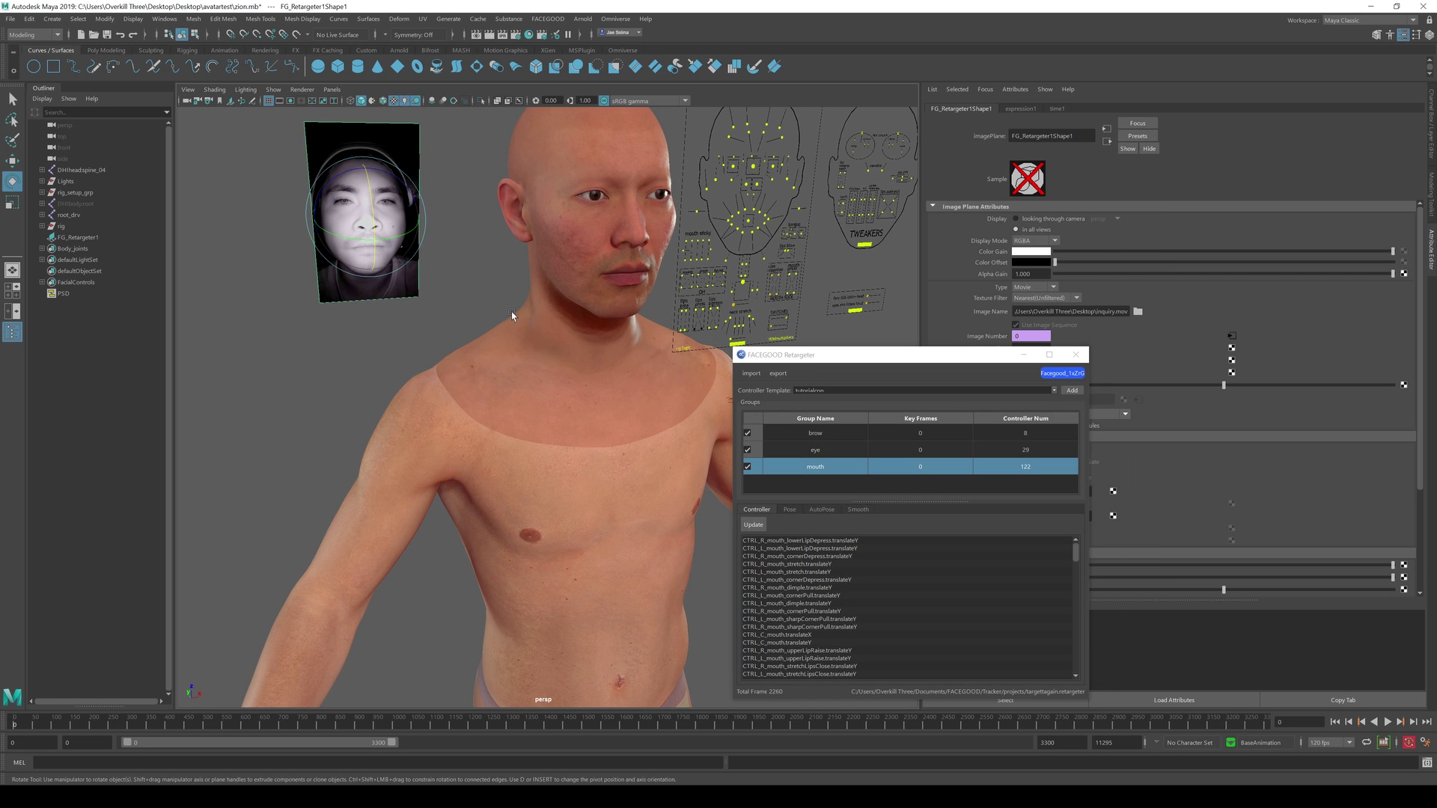
{"action": "scroll", "coordinate": [512, 311], "scroll_direction": "up", "scroll_amount": 3}
{"action": "key", "text": "w"}
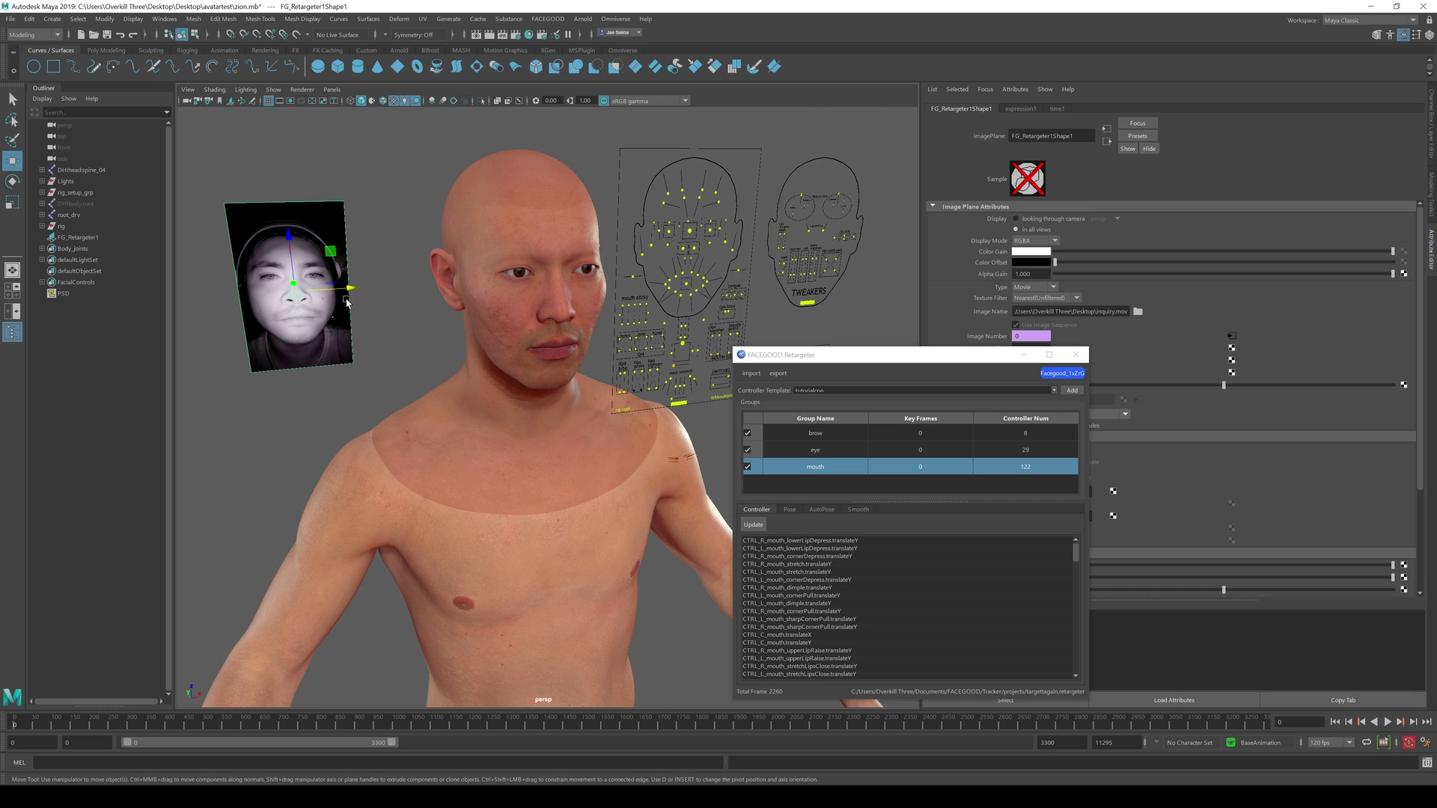
{"action": "mouse_move", "coordinate": [348, 303]}
{"action": "left_mouse_down"}
{"action": "mouse_move", "coordinate": [398, 317]}
{"action": "mouse_move", "coordinate": [550, 310]}
{"action": "mouse_move", "coordinate": [658, 271]}
{"action": "mouse_move", "coordinate": [737, 288]}
{"action": "mouse_move", "coordinate": [637, 307]}
{"action": "mouse_move", "coordinate": [674, 325]}
{"action": "left_mouse_up"}
{"action": "key", "text": "e"}
{"action": "left_click_drag", "start_coordinate": [808, 356], "coordinate": [935, 344]}
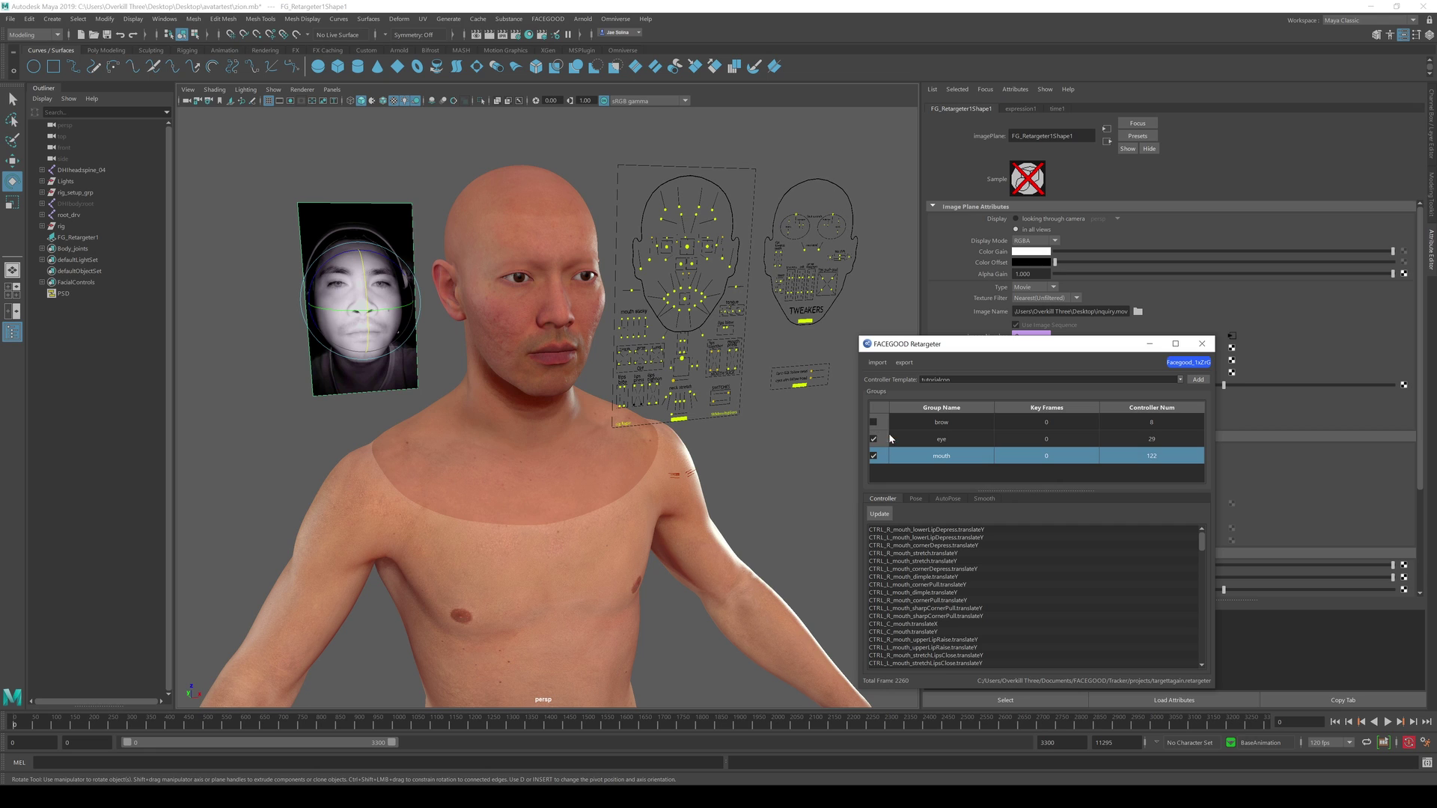
Make the mouth group active and shift the image plane sideways beside the head
{"action": "left_click", "coordinate": [947, 429]}
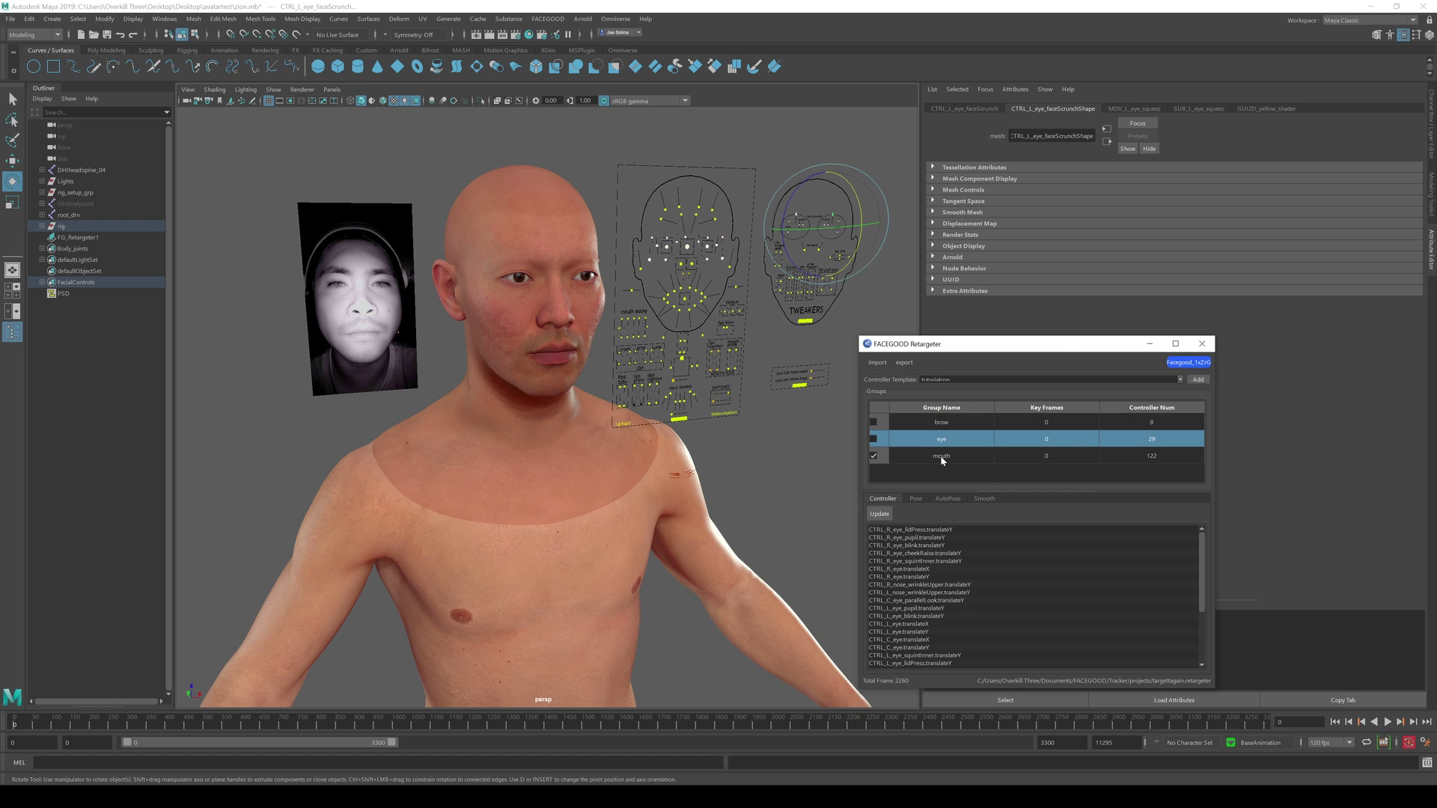
{"action": "left_click", "coordinate": [942, 458]}
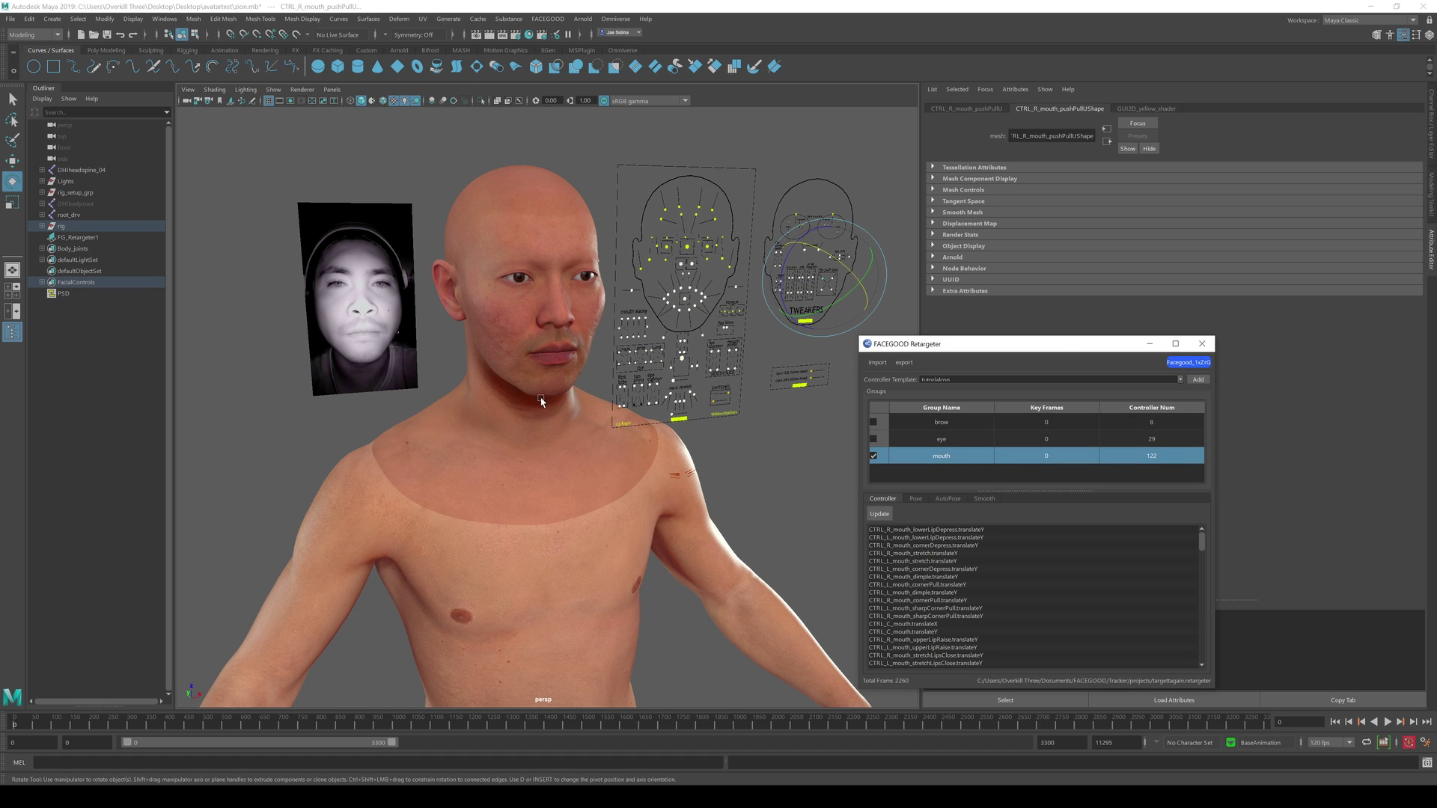
{"action": "left_click", "coordinate": [386, 345]}
{"action": "key", "text": "w"}
{"action": "left_click_drag", "start_coordinate": [425, 312], "coordinate": [627, 308]}
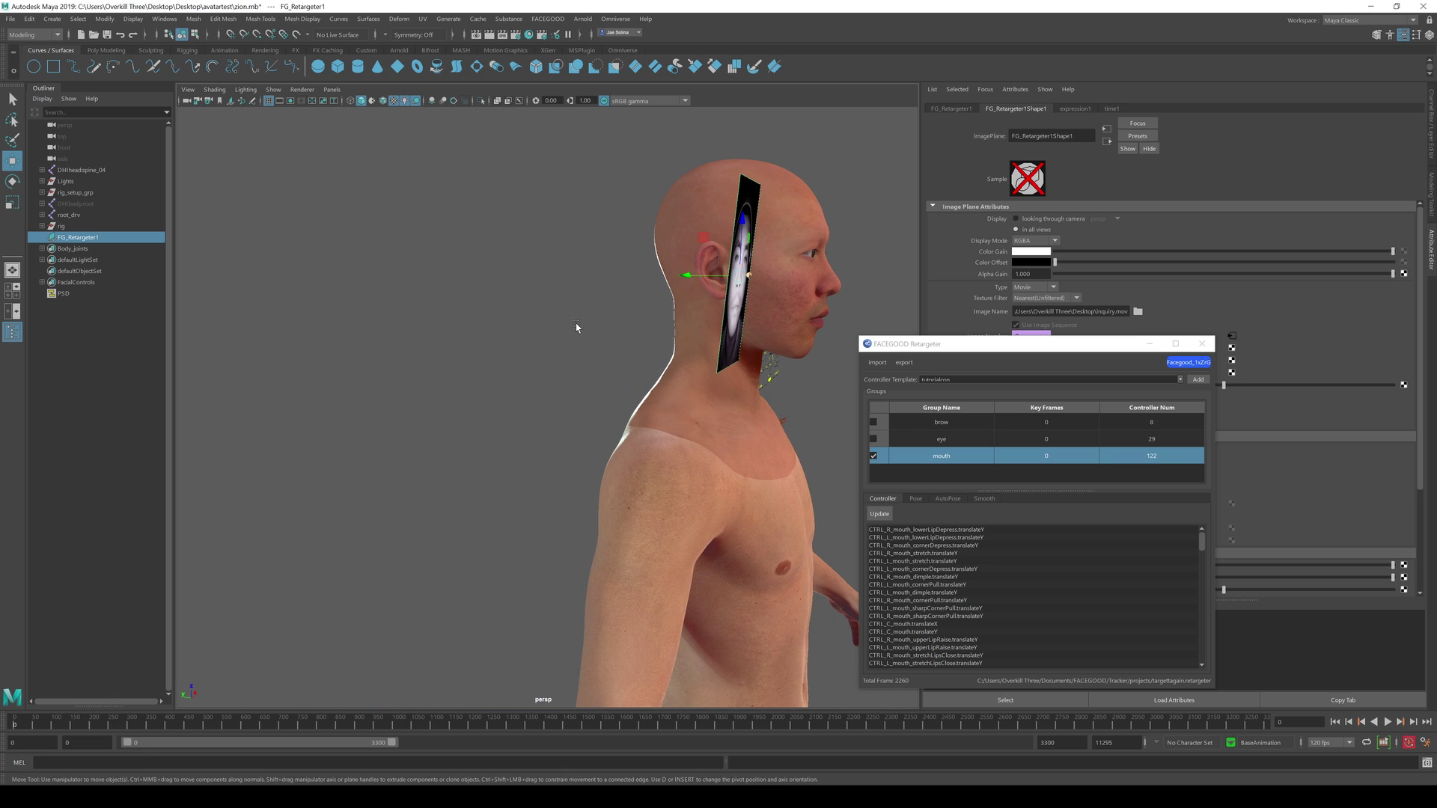
{"action": "key", "text": "e"}
{"action": "left_click_drag", "start_coordinate": [838, 279], "coordinate": [595, 306], "text": "alt"}
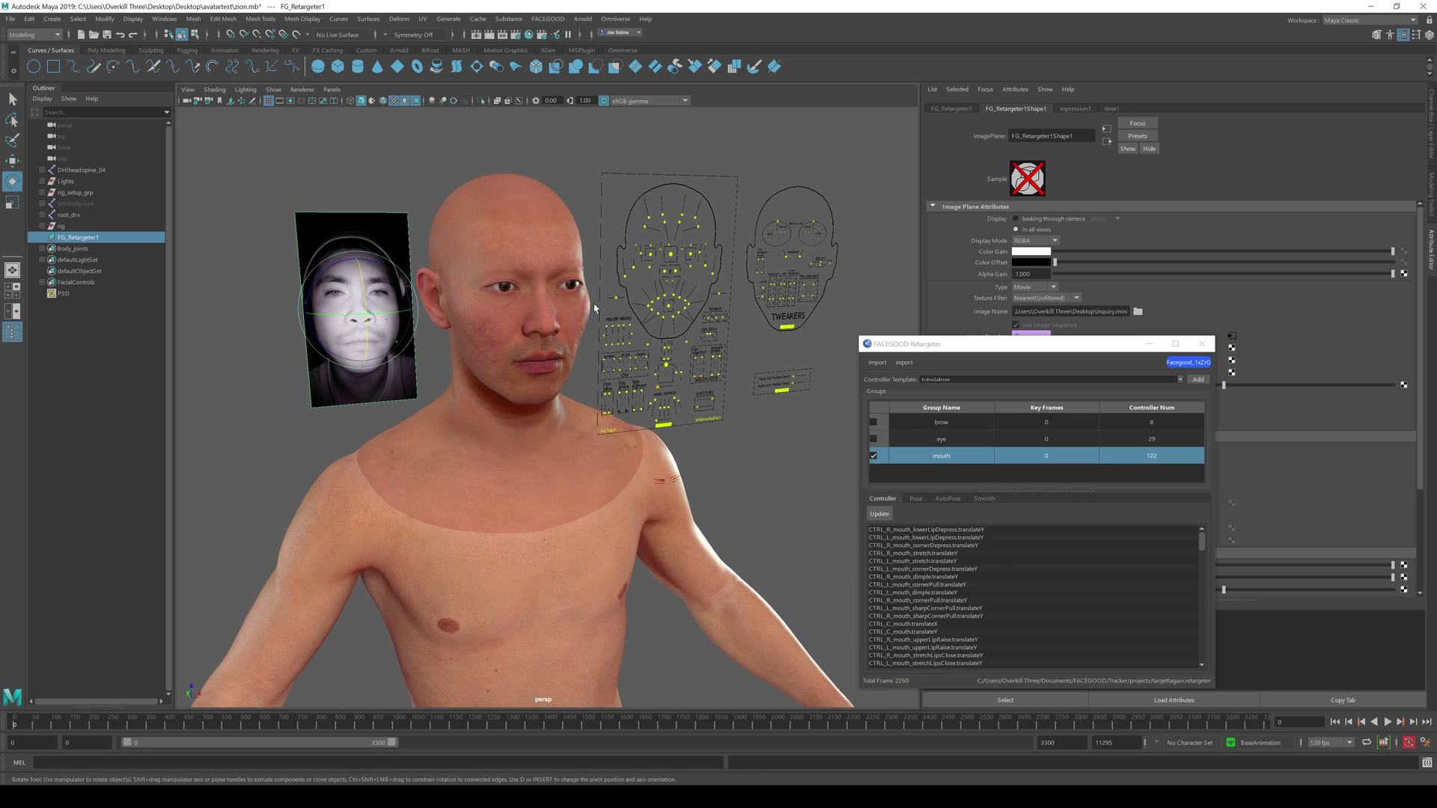
Select the mouth group's controllers and add mouth poses at frames 0 and 235
{"action": "left_click", "coordinate": [916, 499]}
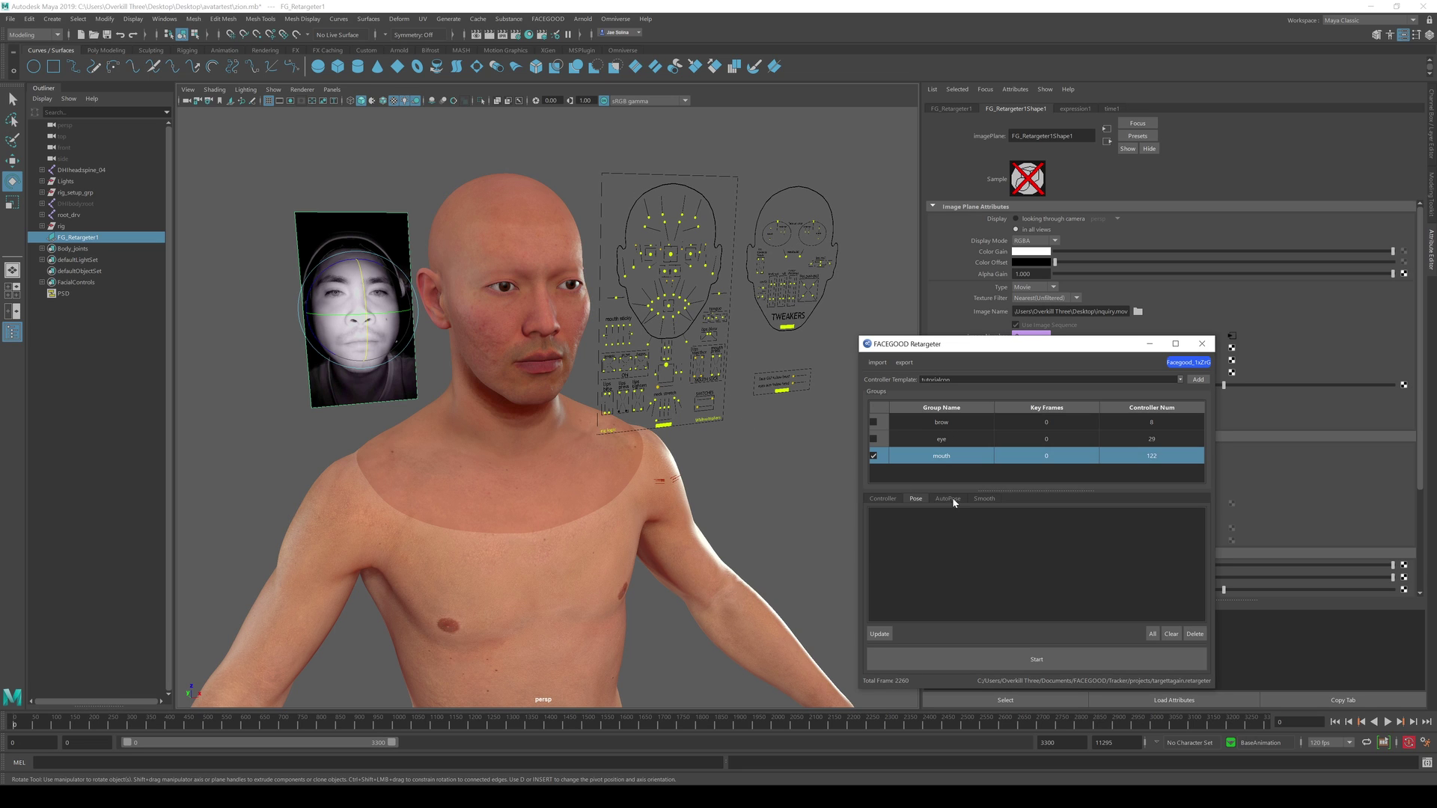
{"action": "left_click", "coordinate": [953, 454]}
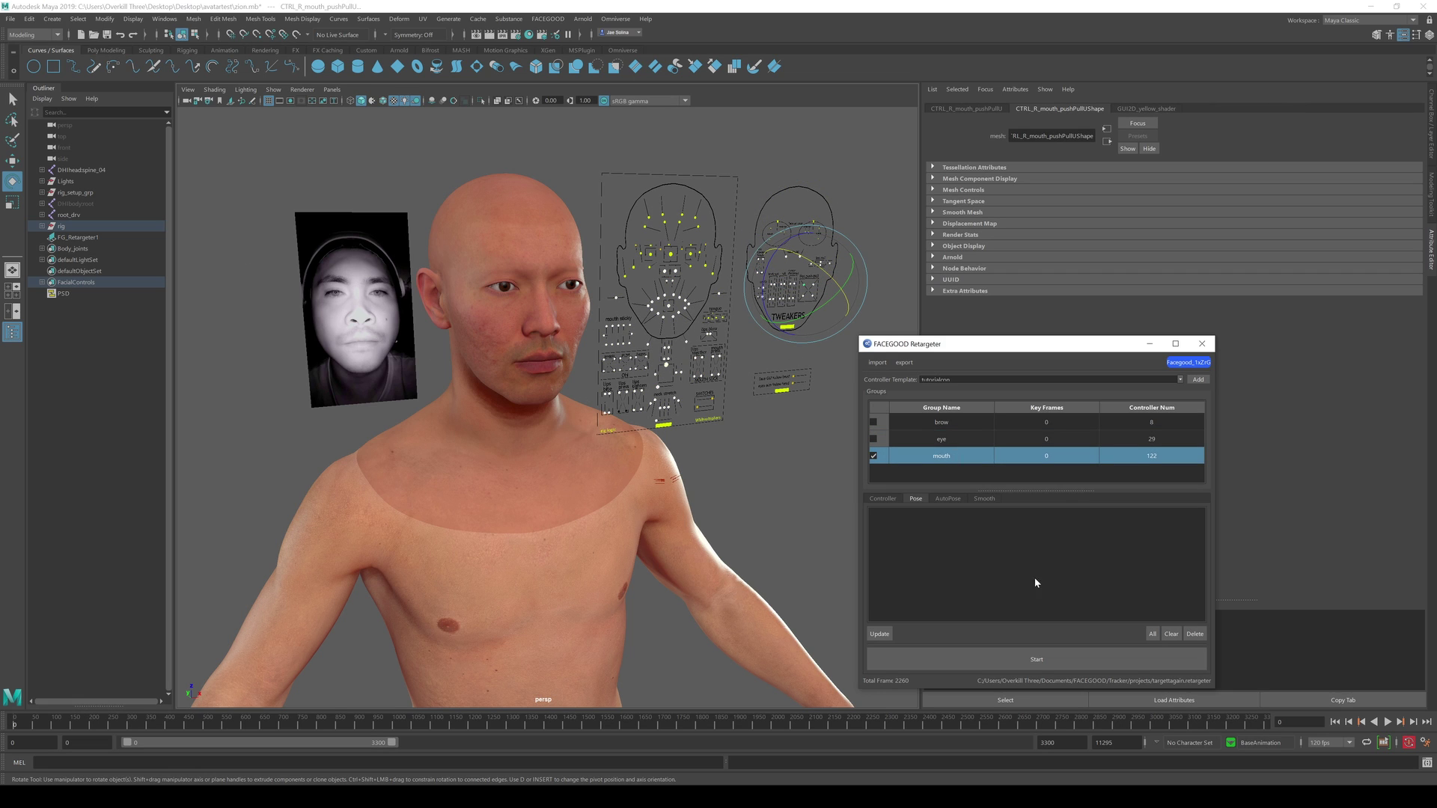
{"action": "left_click", "coordinate": [878, 633]}
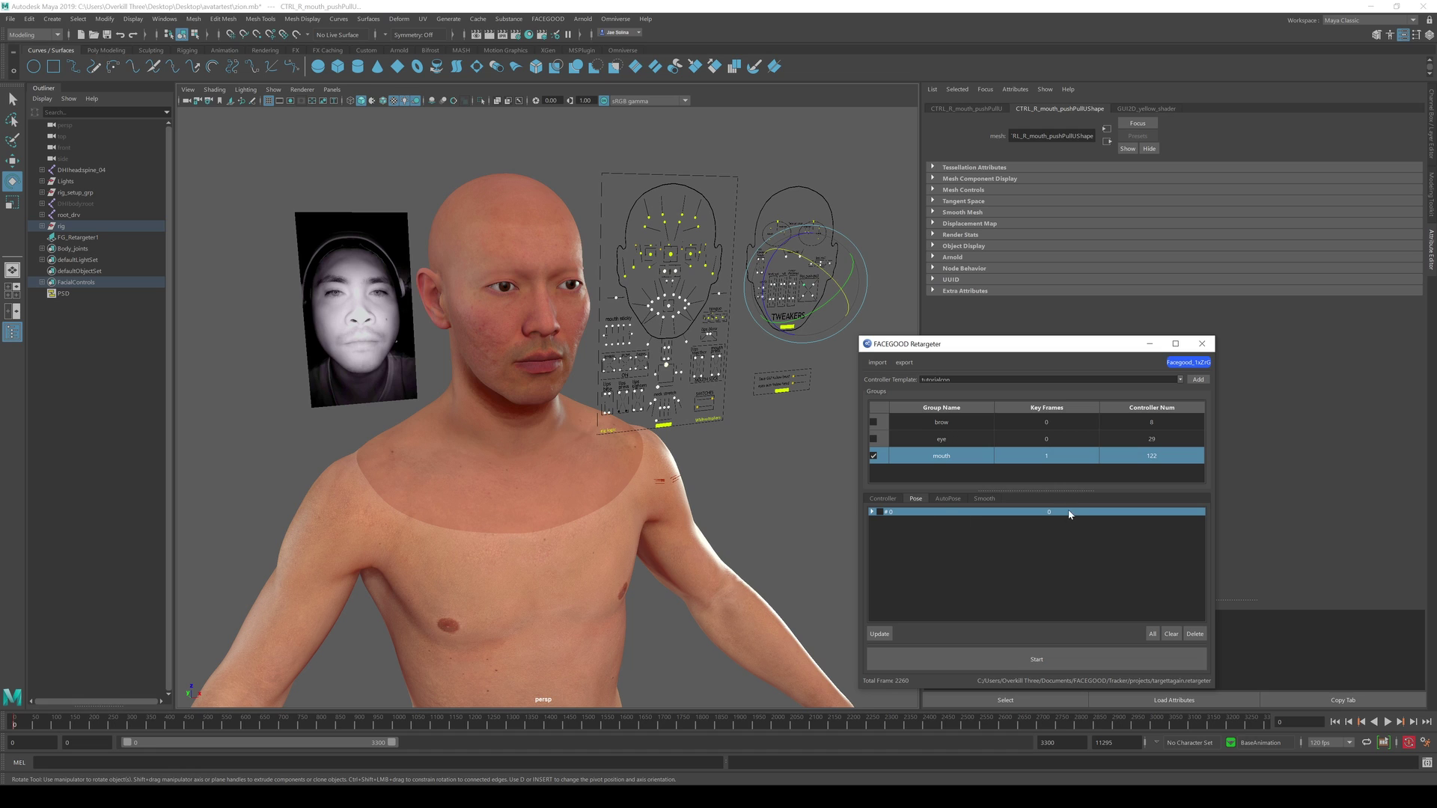
{"action": "left_click", "coordinate": [32, 730]}
{"action": "key", "text": "alt+v"}
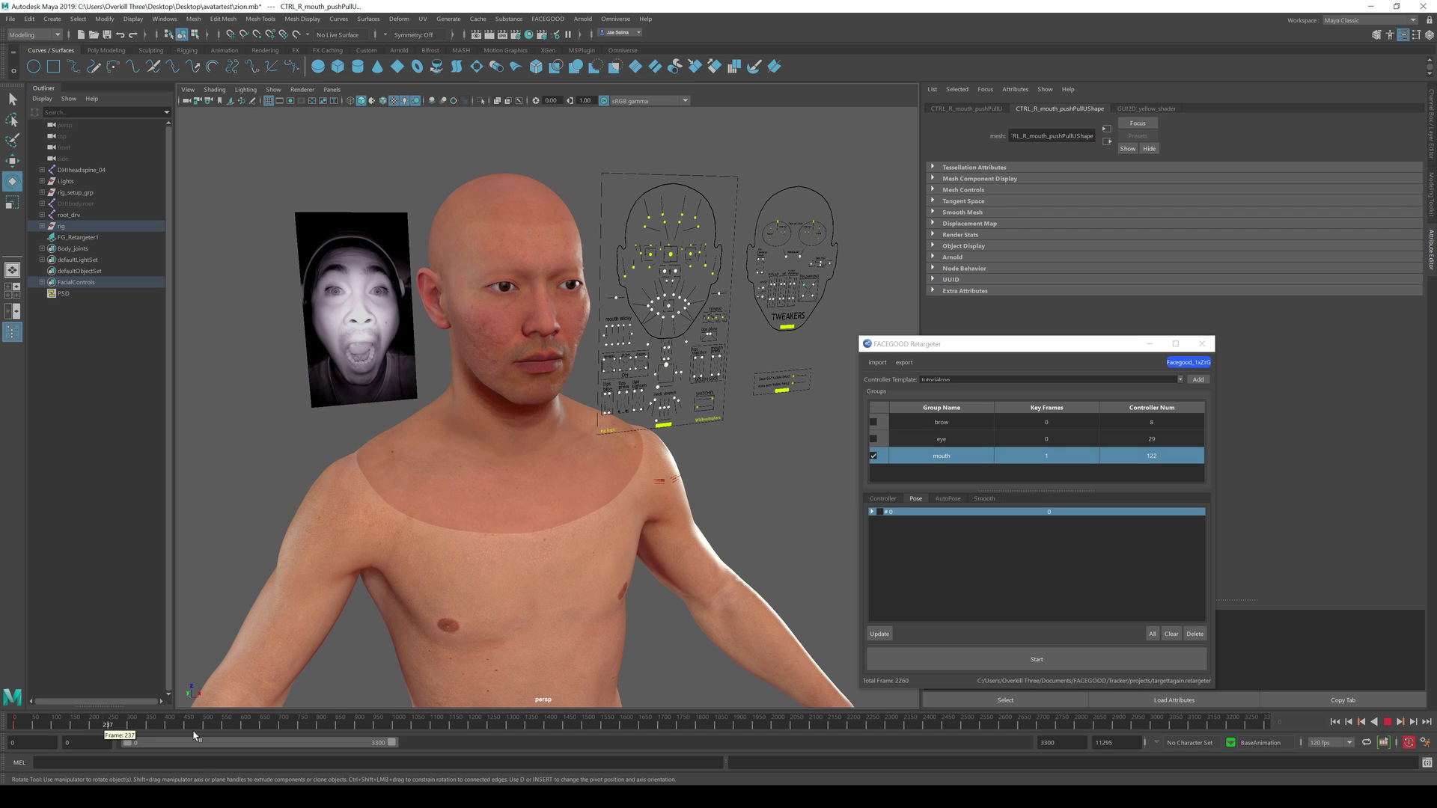
{"action": "left_click", "coordinate": [879, 633]}
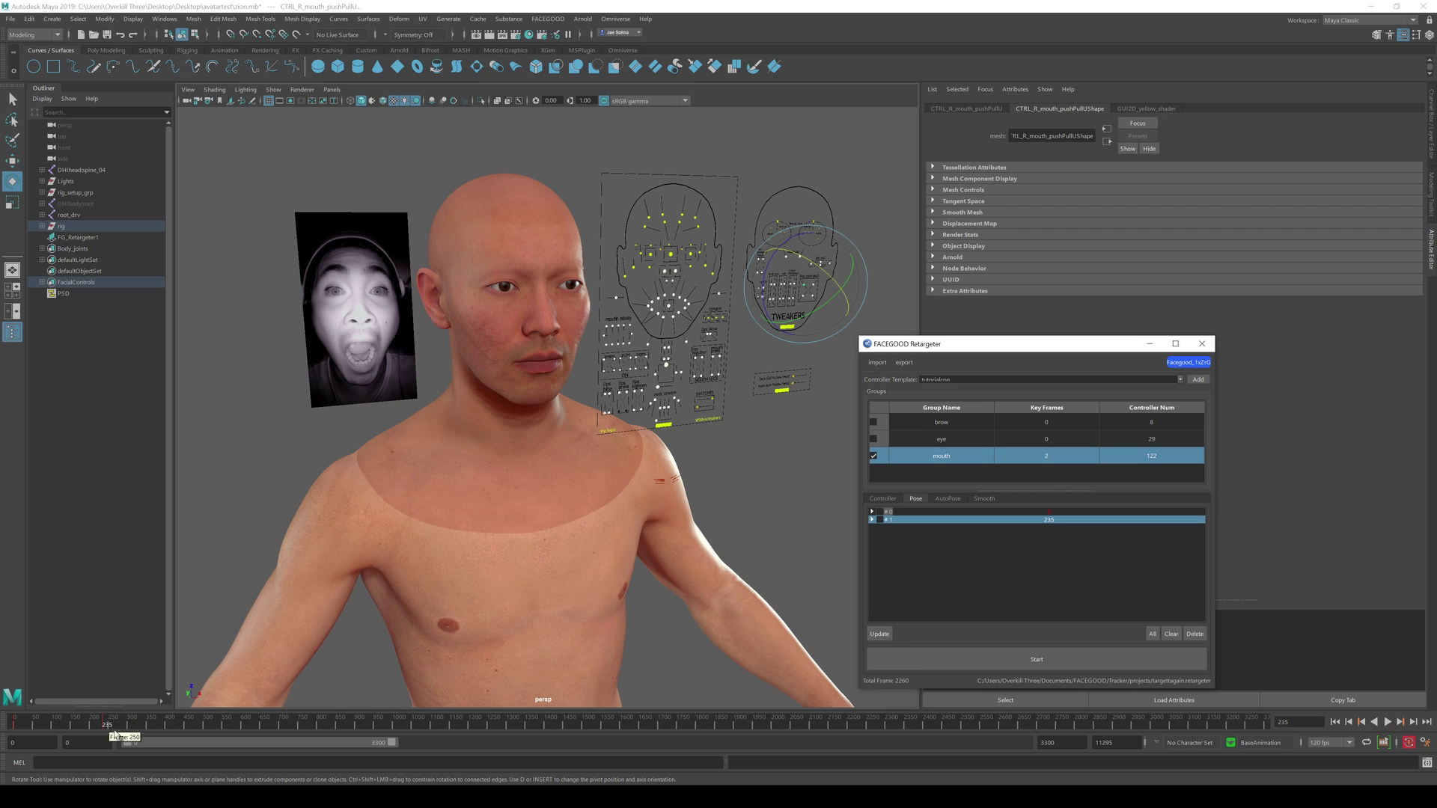
{"action": "key", "text": "alt+v"}
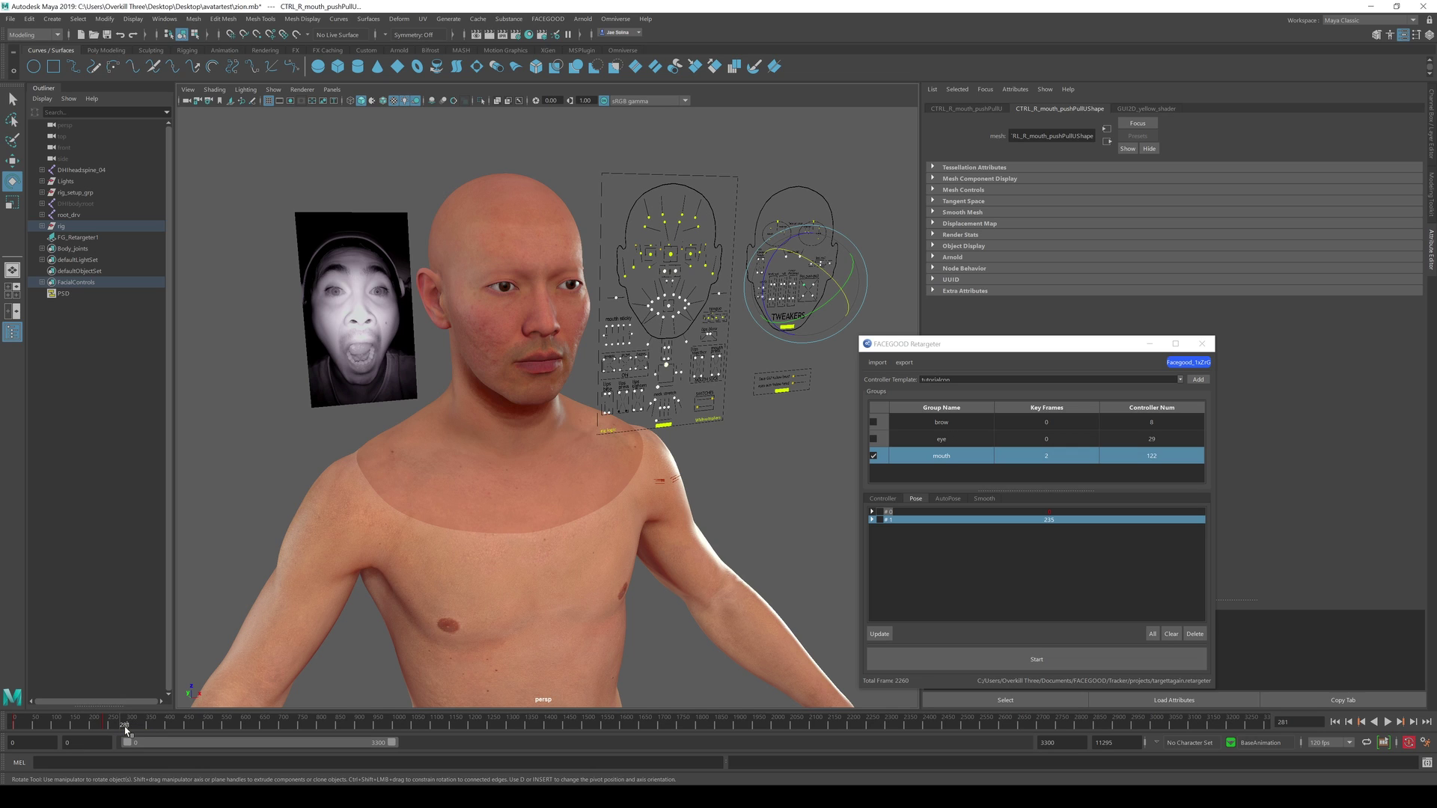
Add mouth poses at frames 482, 679 and 842 while the reference video plays
{"action": "mouse_move", "coordinate": [135, 724]}
{"action": "key", "text": "alt+v"}
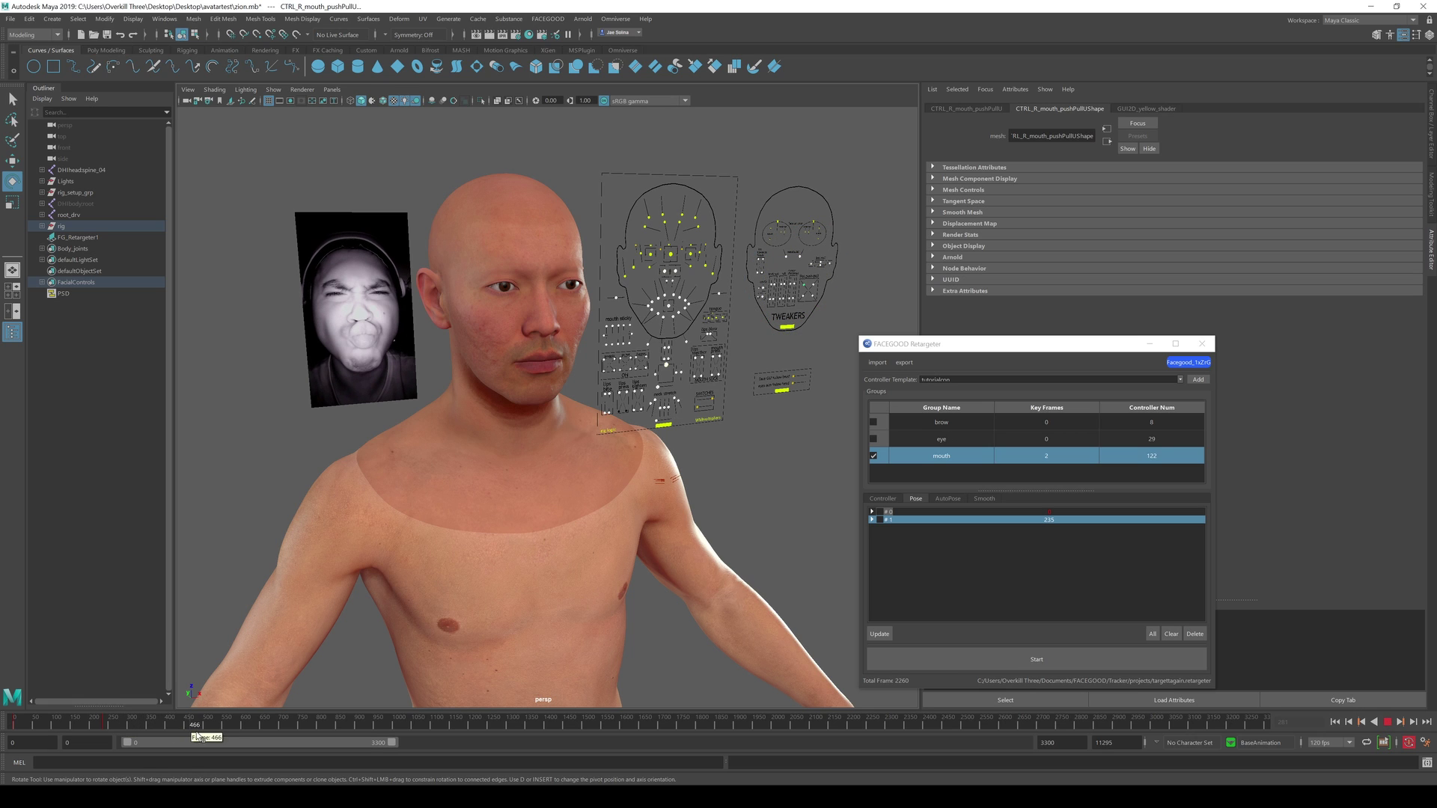
{"action": "key", "text": "alt+v"}
{"action": "left_click", "coordinate": [881, 635]}
{"action": "key", "text": "alt+v"}
{"action": "key", "text": "alt+v"}
{"action": "left_click", "coordinate": [880, 634]}
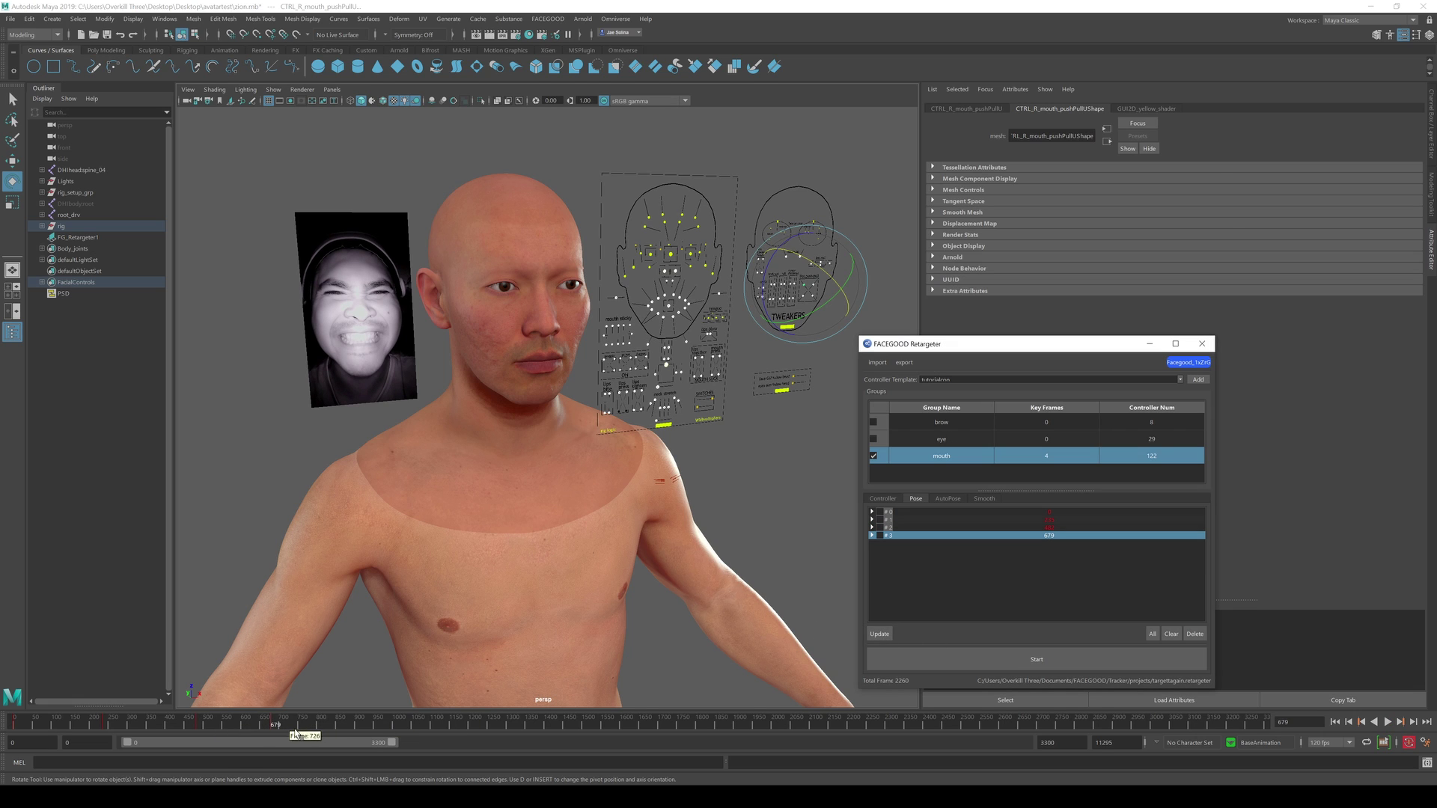
{"action": "key", "text": "alt+v"}
{"action": "key", "text": "alt+v"}
{"action": "left_click", "coordinate": [879, 635]}
{"action": "key", "text": "alt+v"}
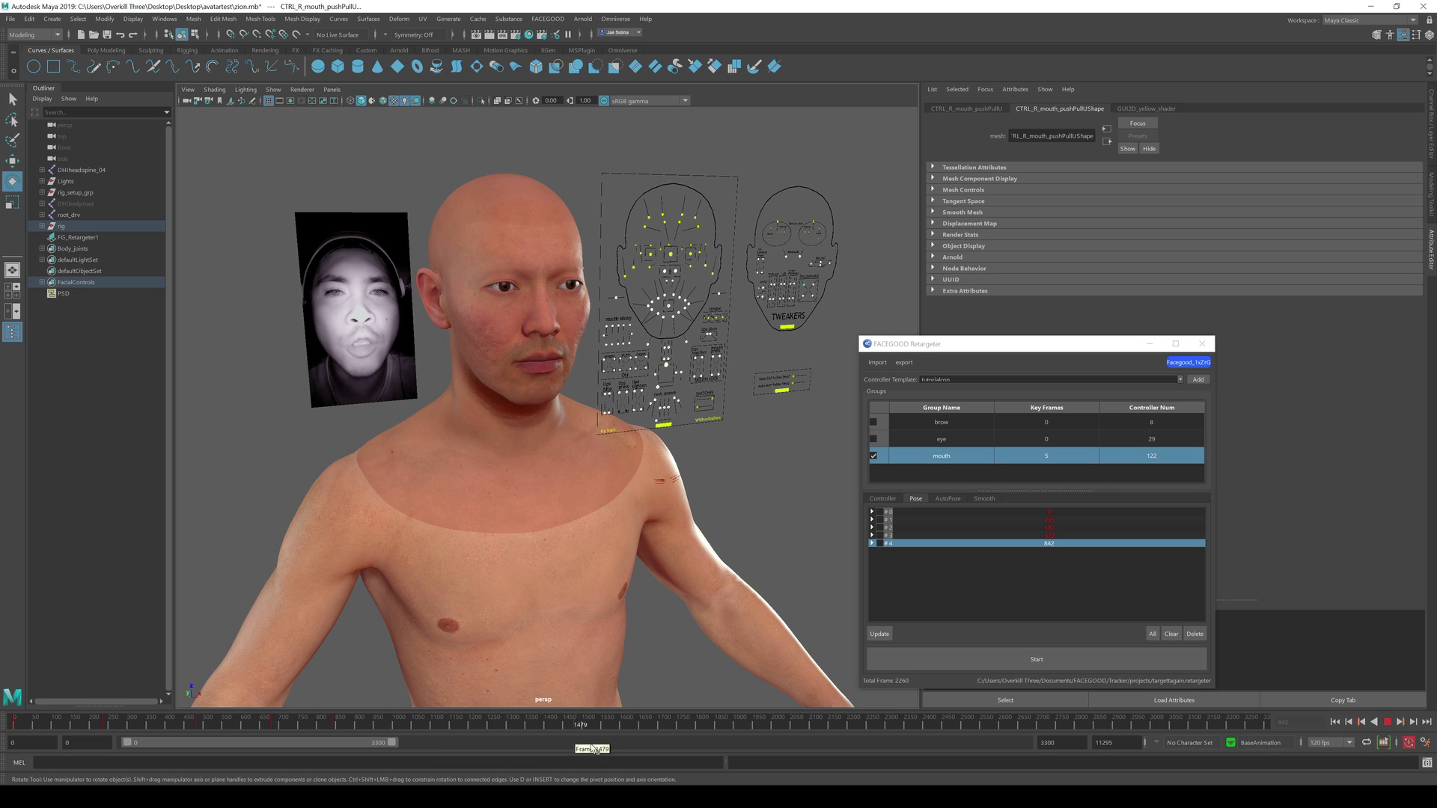
Scrub the timeline and add mouth poses at frames 1614, 1676 and 1960
{"action": "left_click_drag", "start_coordinate": [564, 748], "coordinate": [626, 750]}
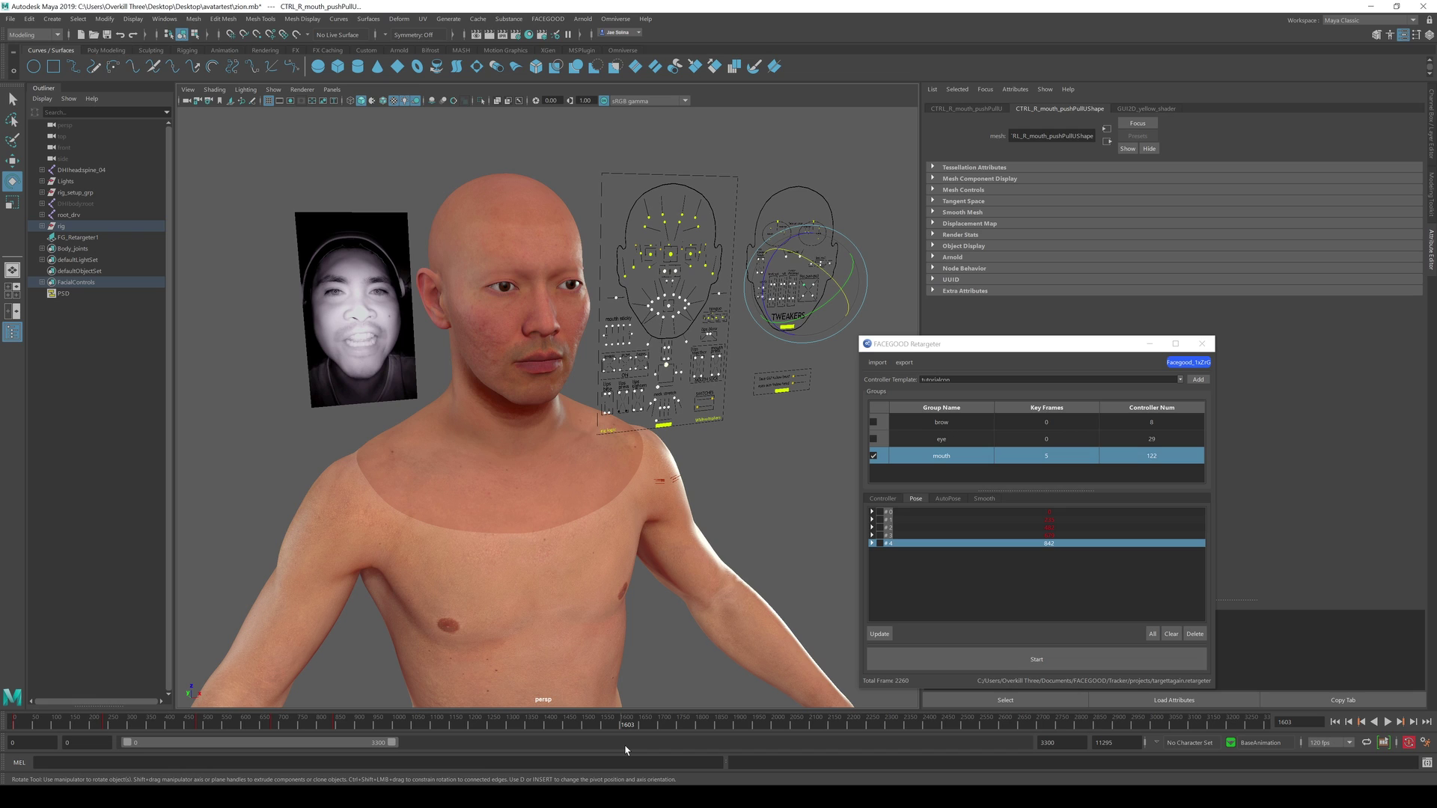
{"action": "left_click_drag", "start_coordinate": [625, 751], "coordinate": [631, 750]}
{"action": "left_click", "coordinate": [878, 634]}
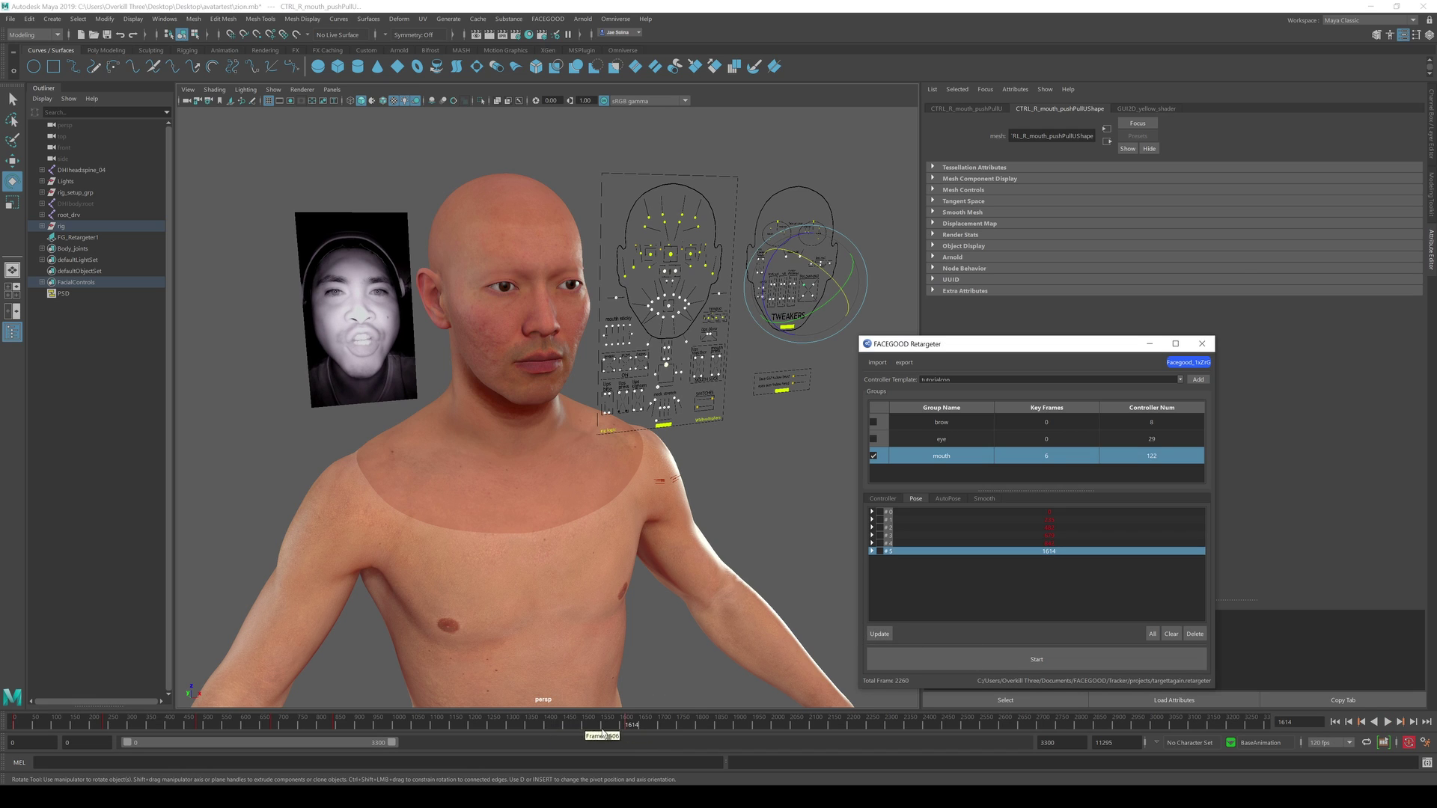
{"action": "key", "text": "alt+v"}
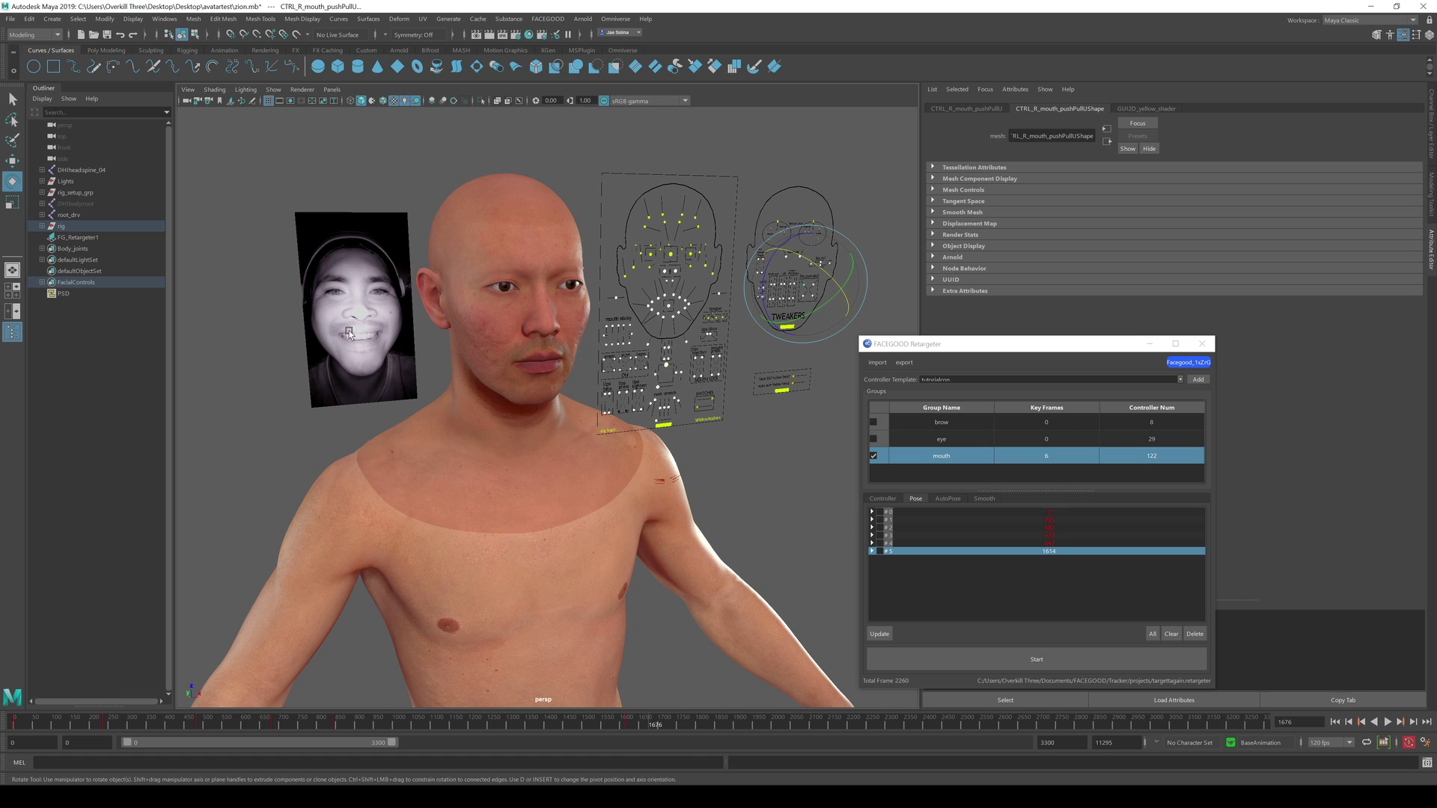
{"action": "left_click", "coordinate": [879, 635]}
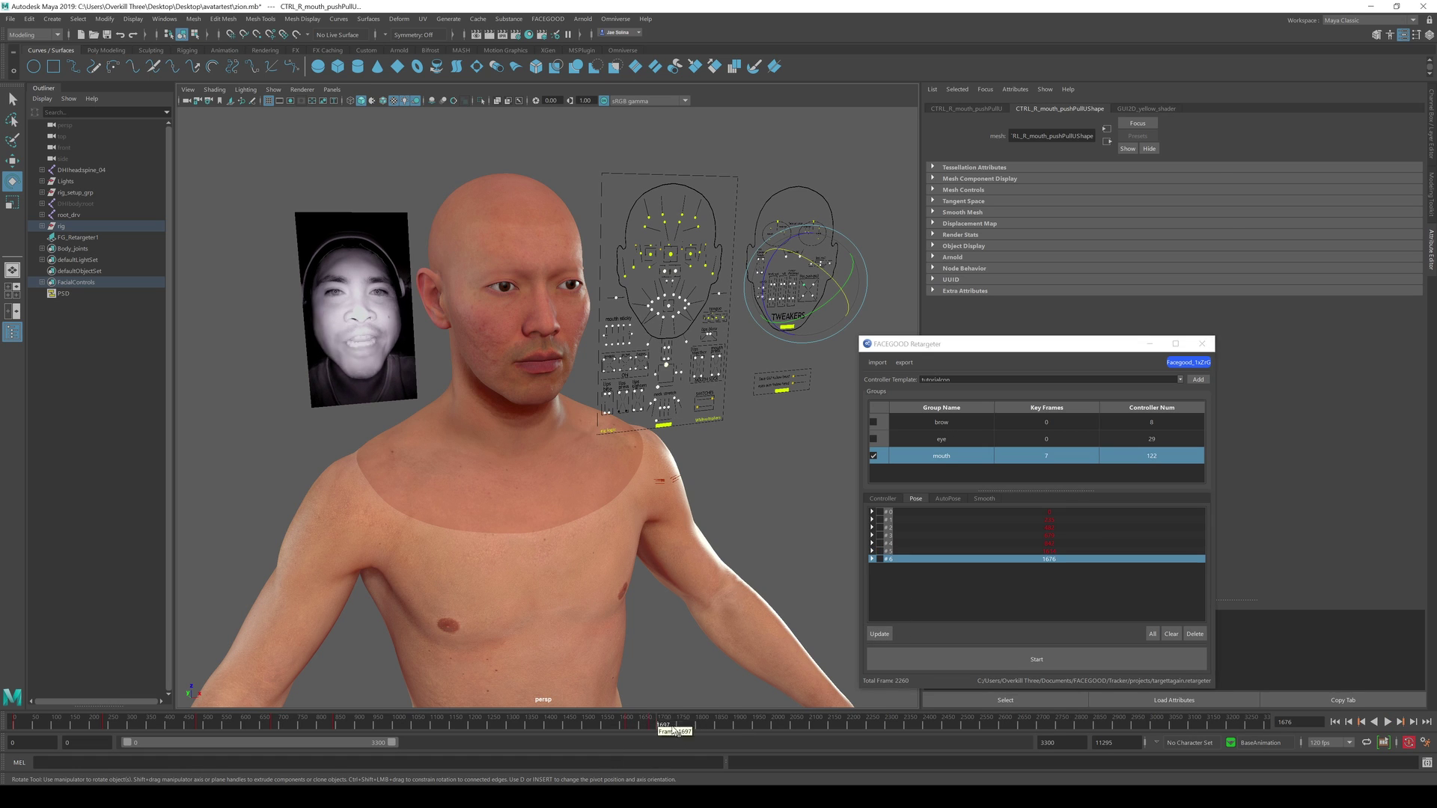
{"action": "left_click_drag", "start_coordinate": [650, 738], "coordinate": [742, 727]}
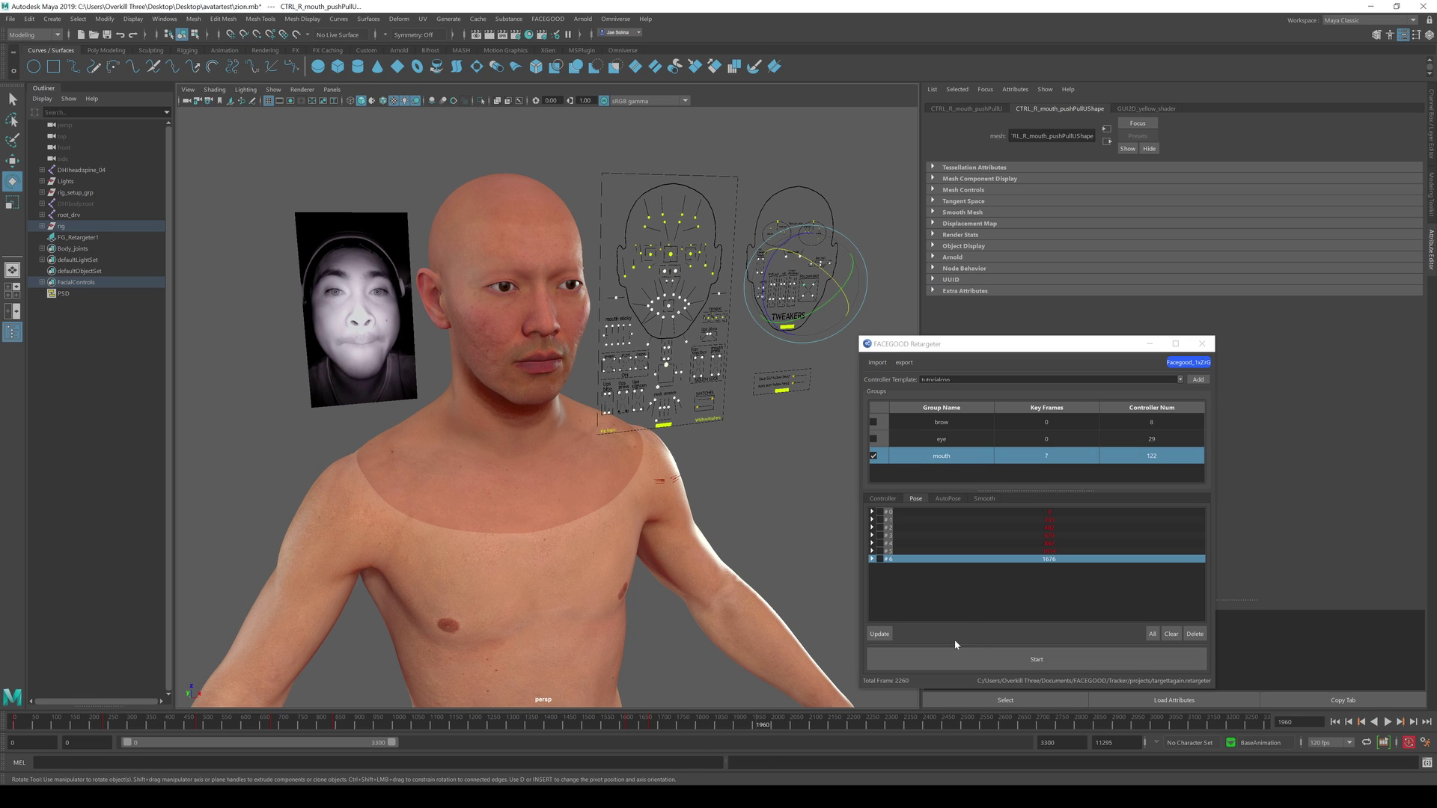
{"action": "left_click", "coordinate": [881, 636]}
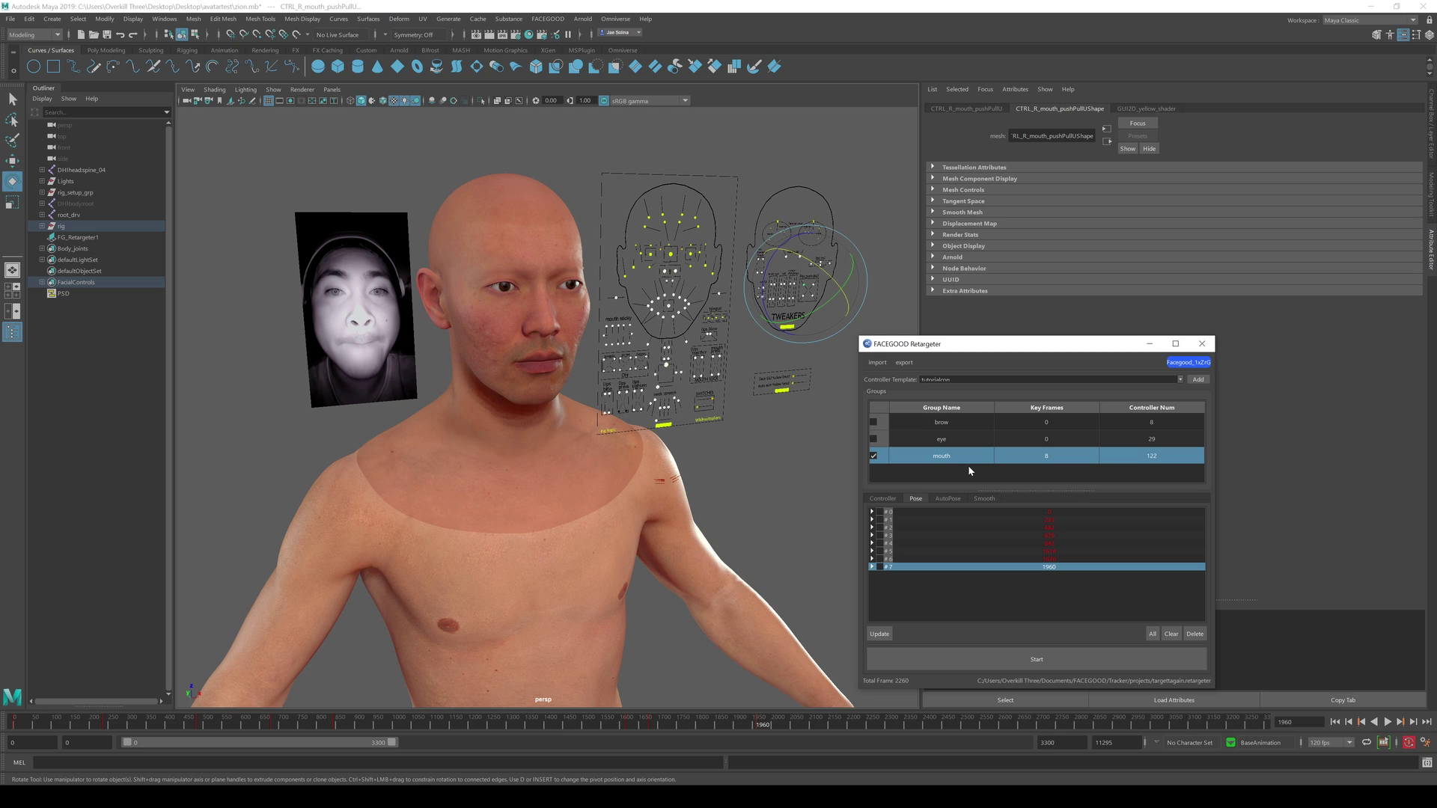
Jump from the frame-0 pose to the frame-235 pose and clear the selection
{"action": "left_click", "coordinate": [901, 511]}
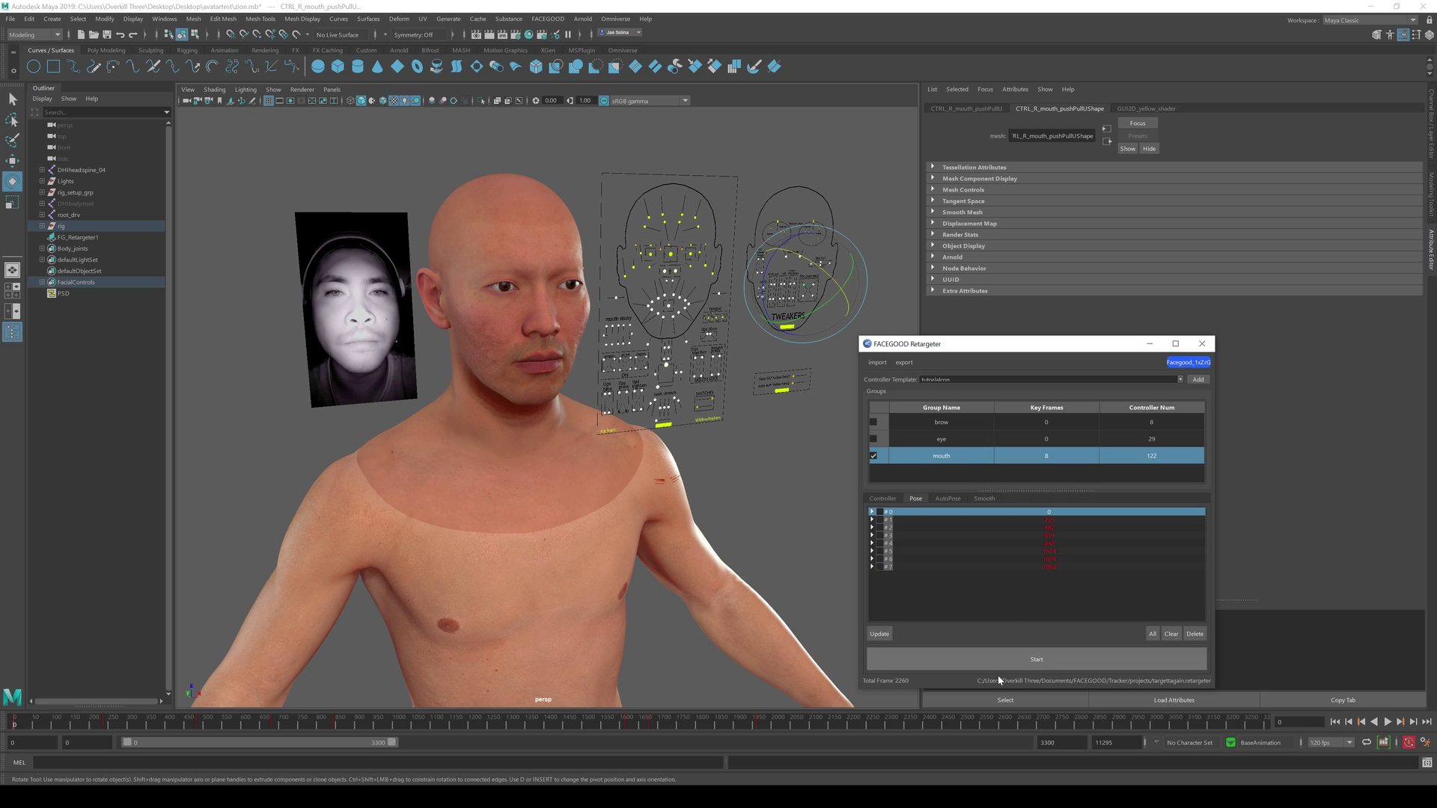
{"action": "left_click", "coordinate": [883, 635]}
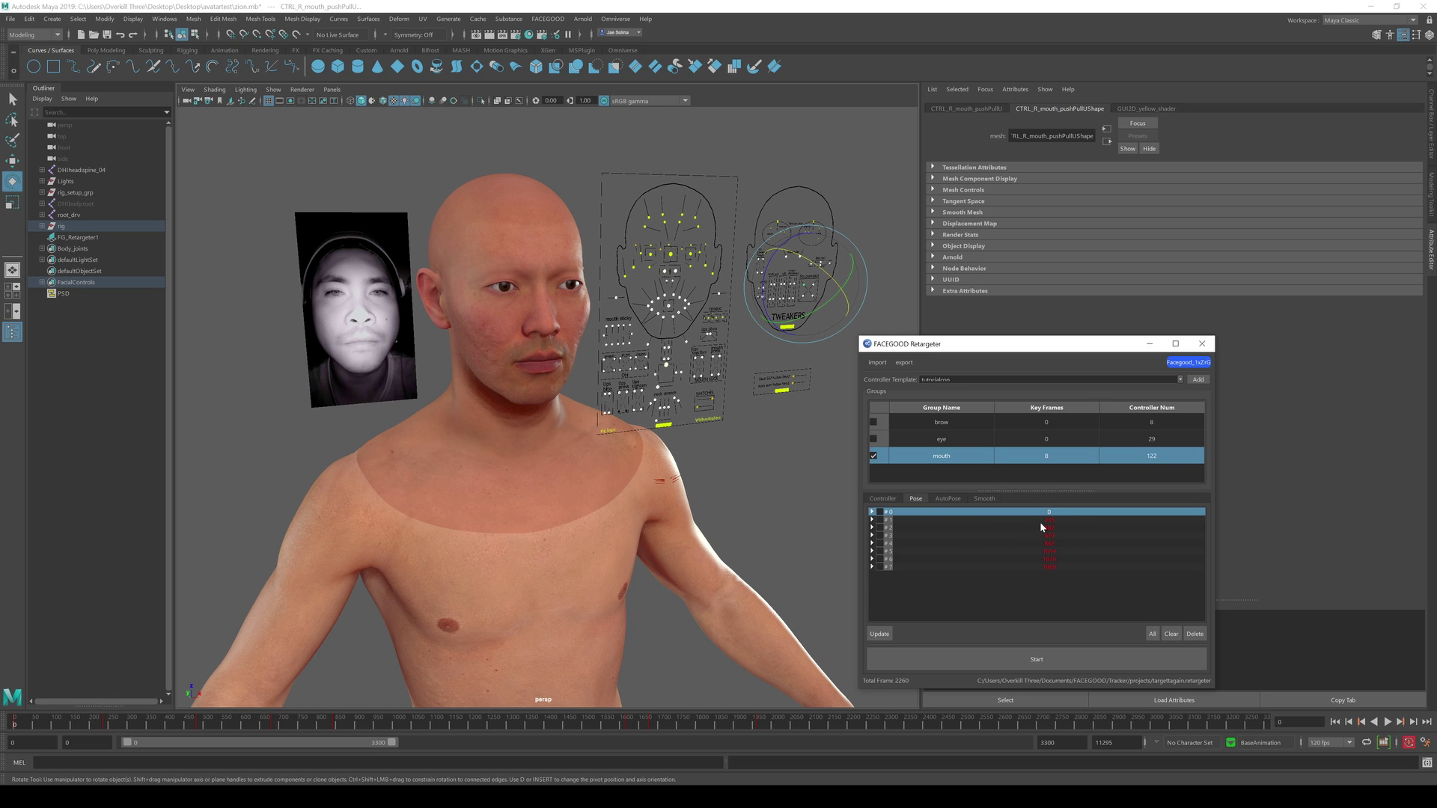
{"action": "left_click", "coordinate": [906, 519]}
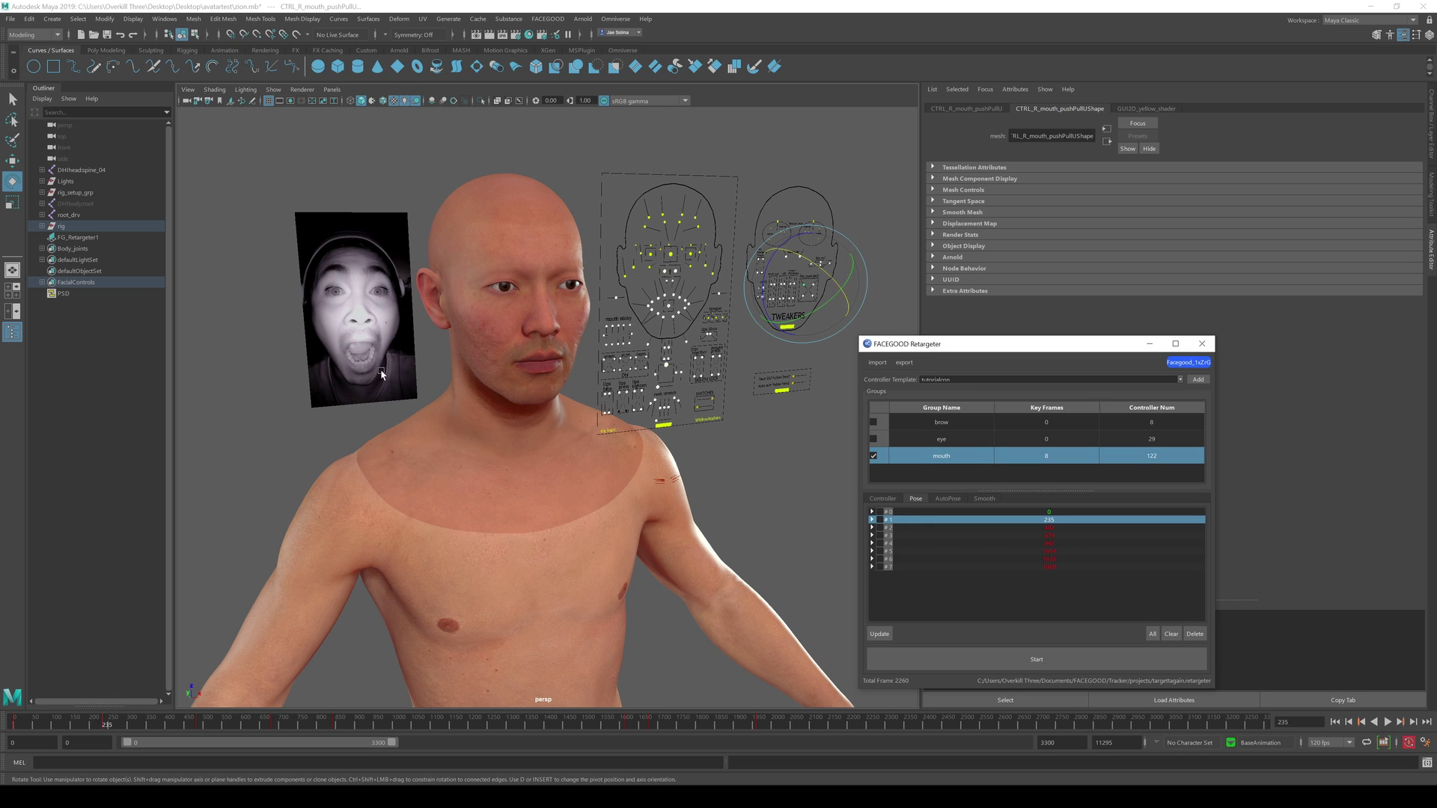
{"action": "left_click", "coordinate": [780, 453]}
{"action": "key", "text": "w"}
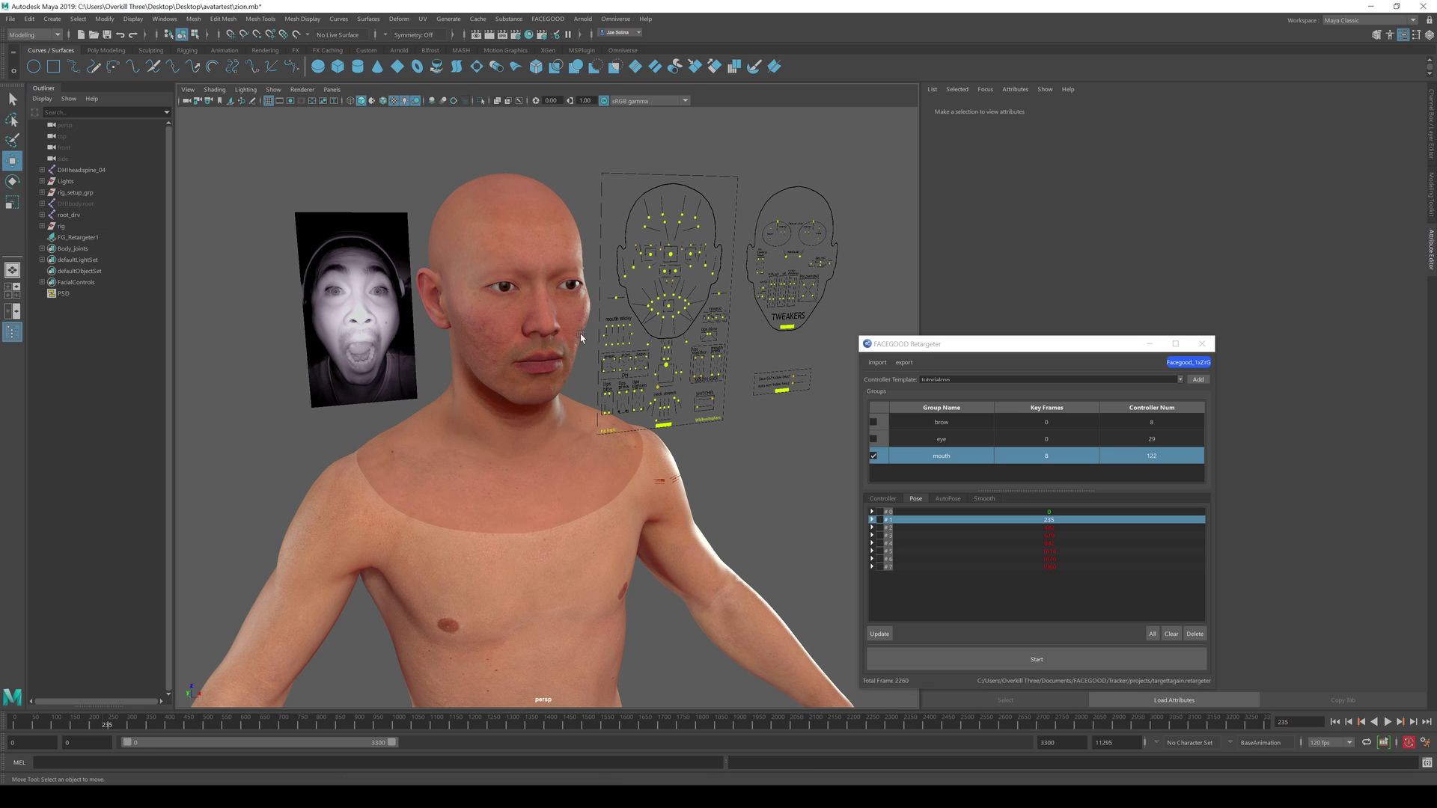
{"action": "scroll", "coordinate": [580, 329], "scroll_direction": "up", "scroll_amount": 1}
{"action": "scroll", "coordinate": [579, 329], "scroll_direction": "up", "scroll_amount": 1}
{"action": "scroll", "coordinate": [579, 330], "scroll_direction": "up", "scroll_amount": 1}
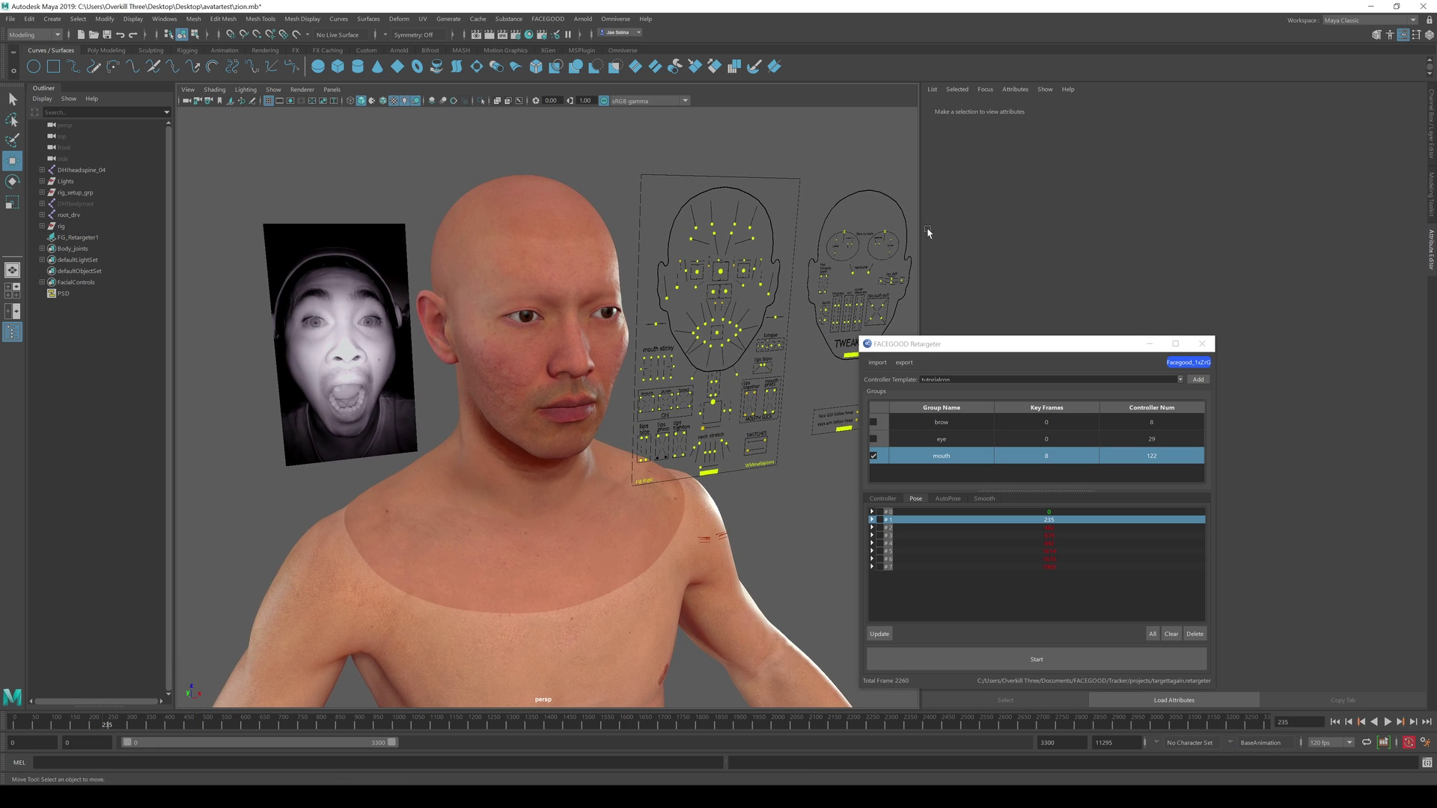
Widen the 3D view, face the head front-on and drop the right lower lip
{"action": "left_click_drag", "start_coordinate": [927, 231], "coordinate": [1001, 230]}
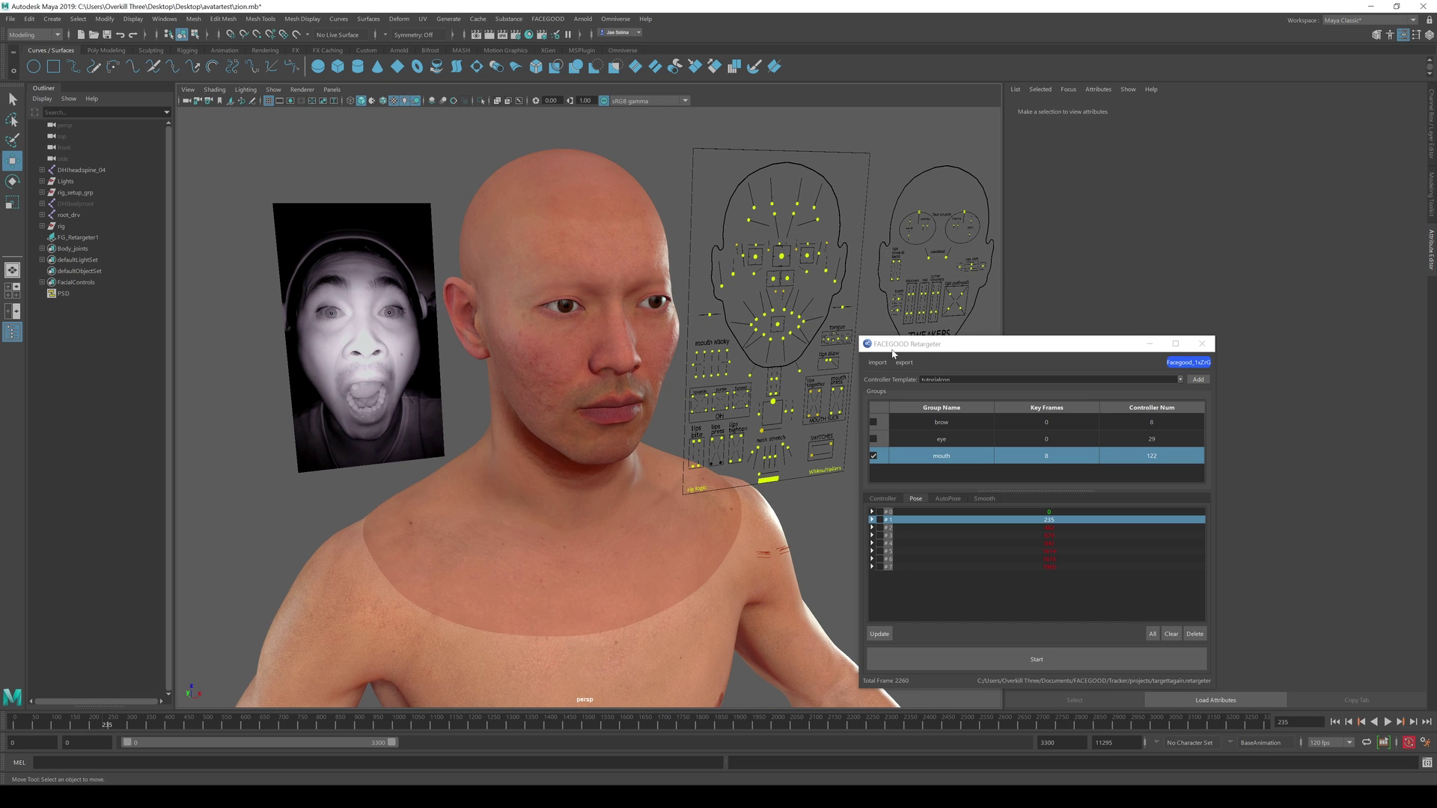
{"action": "left_click_drag", "start_coordinate": [945, 349], "coordinate": [1090, 325]}
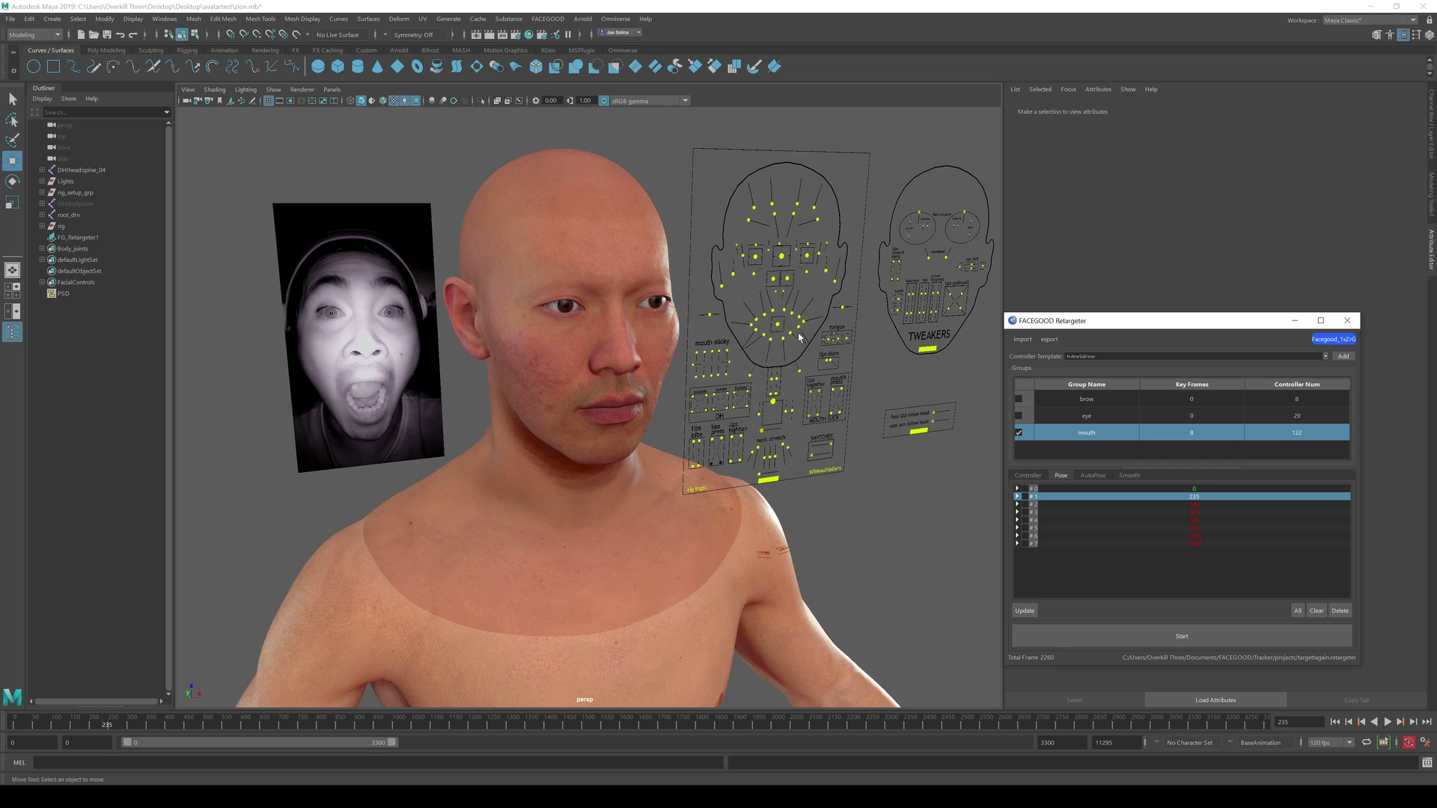
{"action": "mouse_move", "coordinate": [861, 382]}
{"action": "left_mouse_down", "text": "alt"}
{"action": "mouse_move", "coordinate": [755, 314]}
{"action": "mouse_move", "coordinate": [785, 311]}
{"action": "mouse_move", "coordinate": [789, 282]}
{"action": "left_mouse_up", "text": "alt"}
{"action": "left_click", "coordinate": [756, 315]}
{"action": "left_click", "coordinate": [782, 280]}
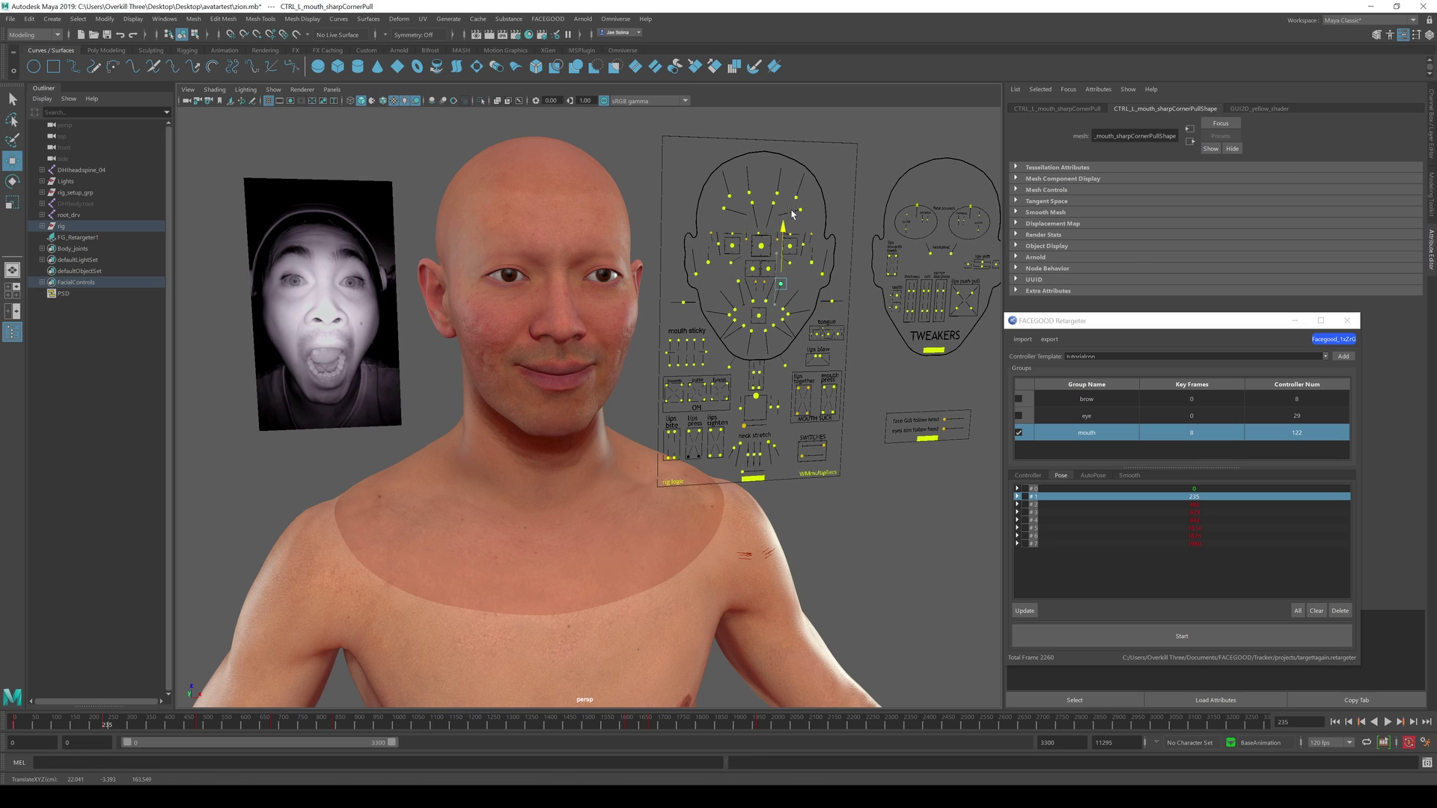
{"action": "left_click", "coordinate": [764, 342]}
{"action": "left_click_drag", "start_coordinate": [764, 343], "coordinate": [790, 360]}
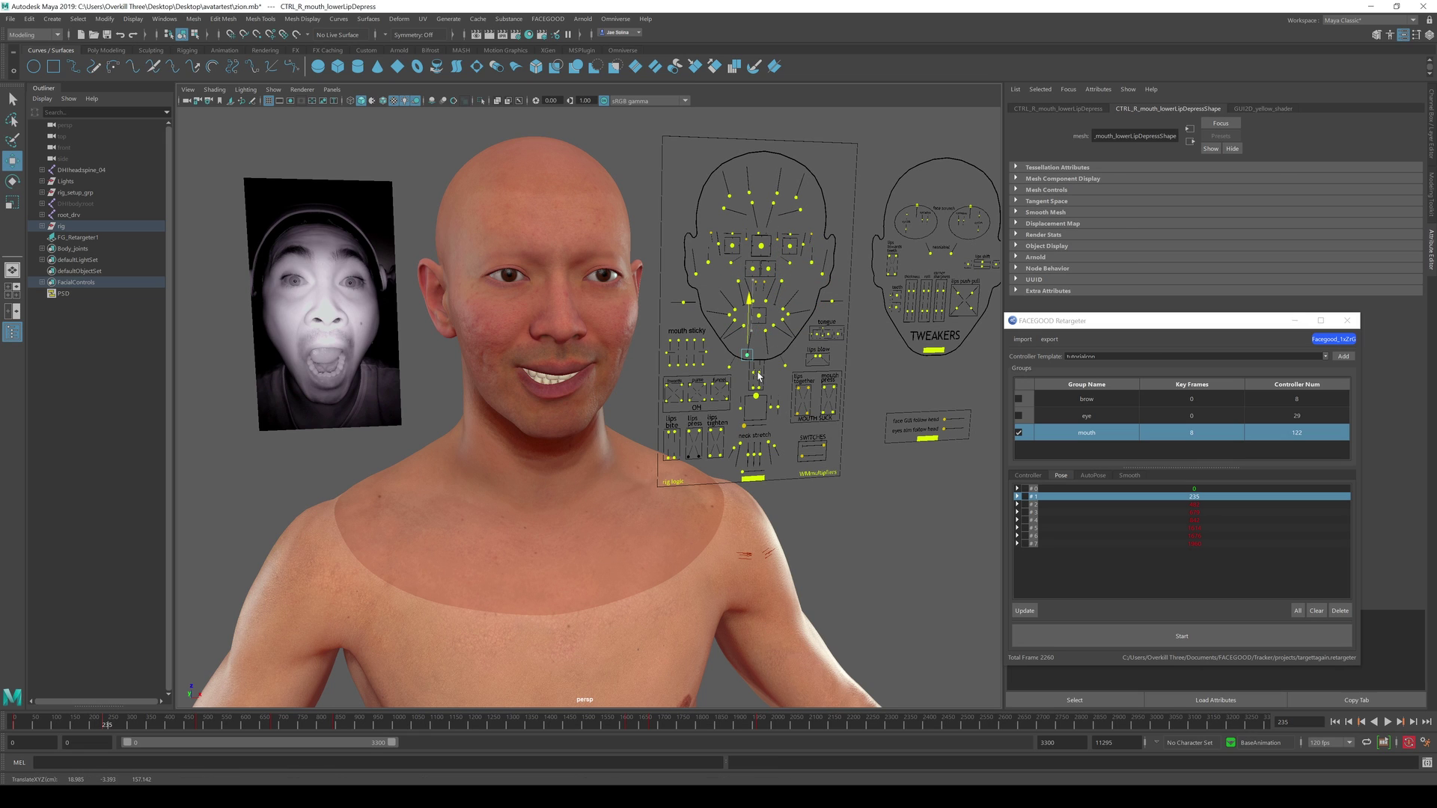
Widen the mouth with the centre control, open the jaw and refine the right lip
{"action": "left_click", "coordinate": [763, 319]}
{"action": "left_click_drag", "start_coordinate": [778, 334], "coordinate": [770, 396]}
{"action": "left_click", "coordinate": [768, 388]}
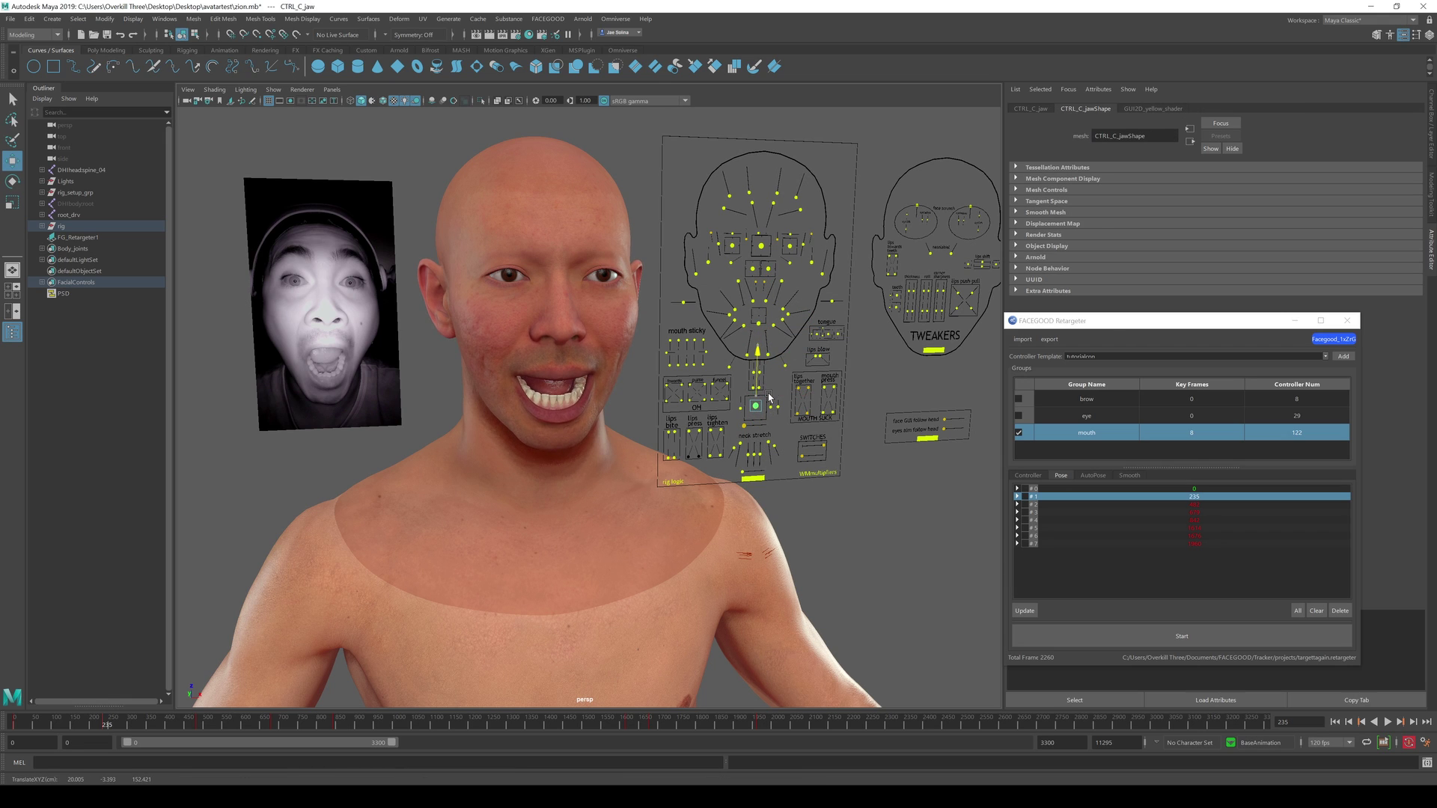
{"action": "left_click_drag", "start_coordinate": [746, 283], "coordinate": [751, 275]}
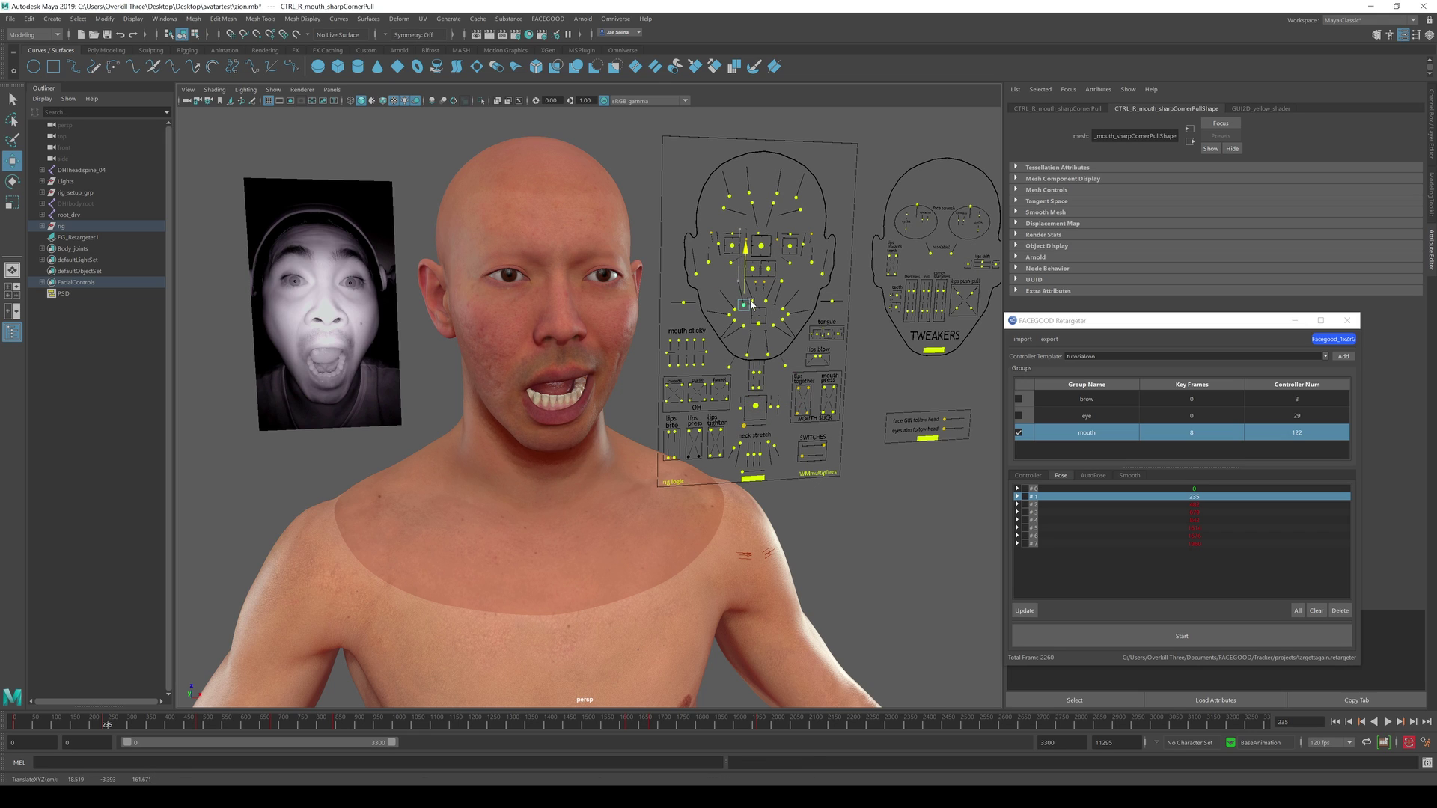
{"action": "left_click", "coordinate": [759, 353]}
{"action": "left_click_drag", "start_coordinate": [760, 355], "coordinate": [760, 350]}
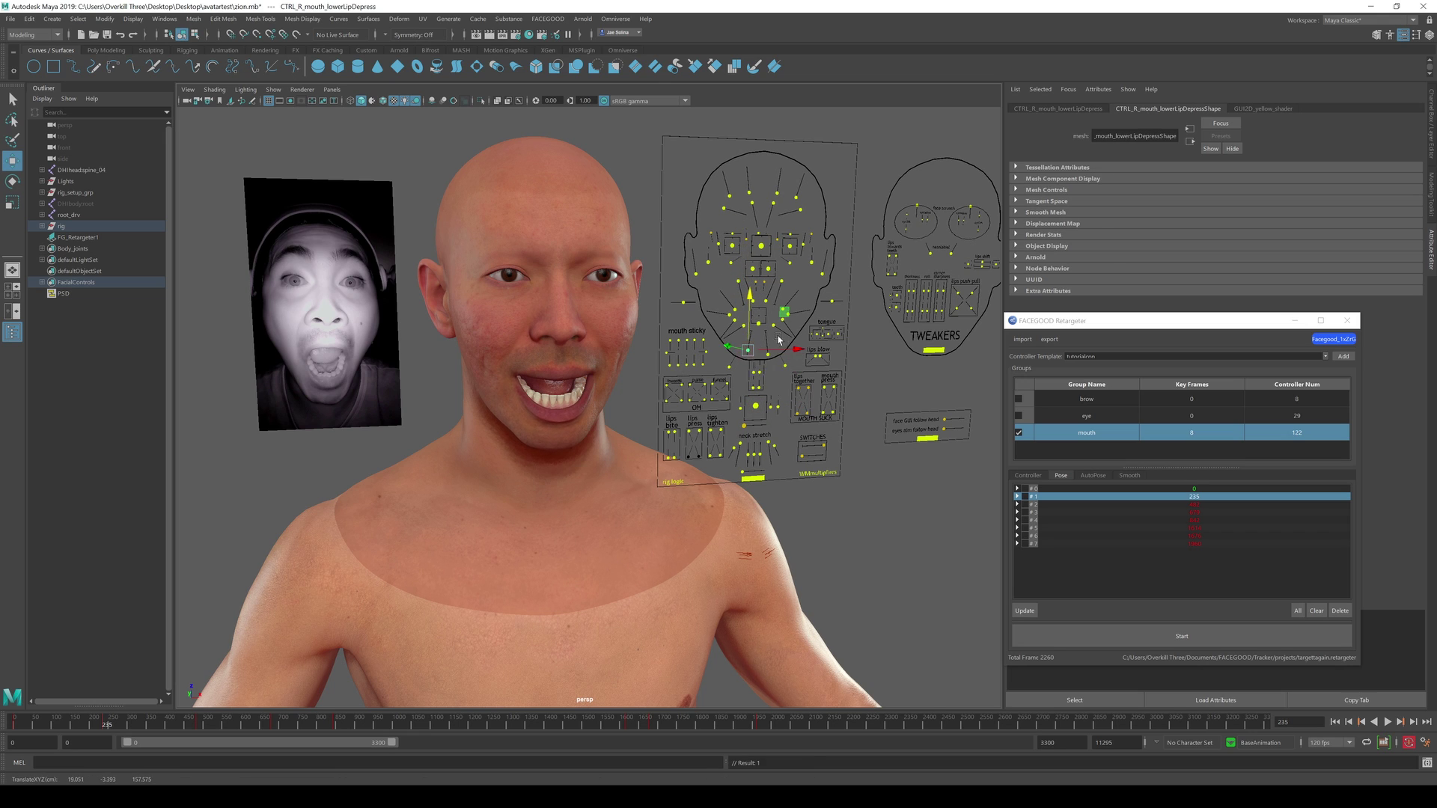
Pull the right mouth corner down and raise both upper lips
{"action": "left_click", "coordinate": [784, 287]}
{"action": "left_click", "coordinate": [749, 281]}
{"action": "mouse_move", "coordinate": [749, 282]}
{"action": "left_mouse_down"}
{"action": "mouse_move", "coordinate": [755, 303]}
{"action": "mouse_move", "coordinate": [770, 271]}
{"action": "left_mouse_up"}
{"action": "left_click", "coordinate": [753, 290]}
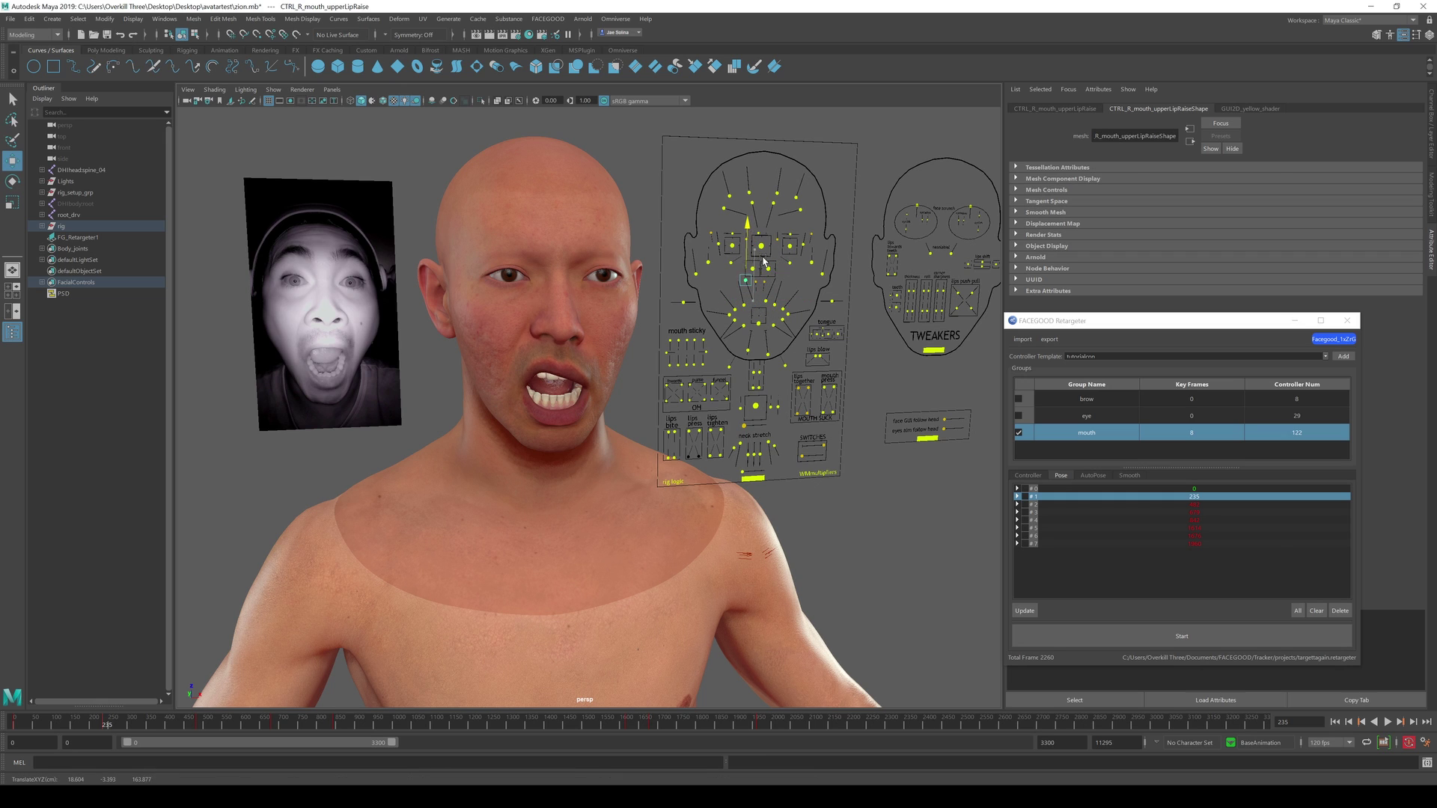
{"action": "left_click", "coordinate": [778, 304]}
{"action": "left_click_drag", "start_coordinate": [777, 303], "coordinate": [784, 264]}
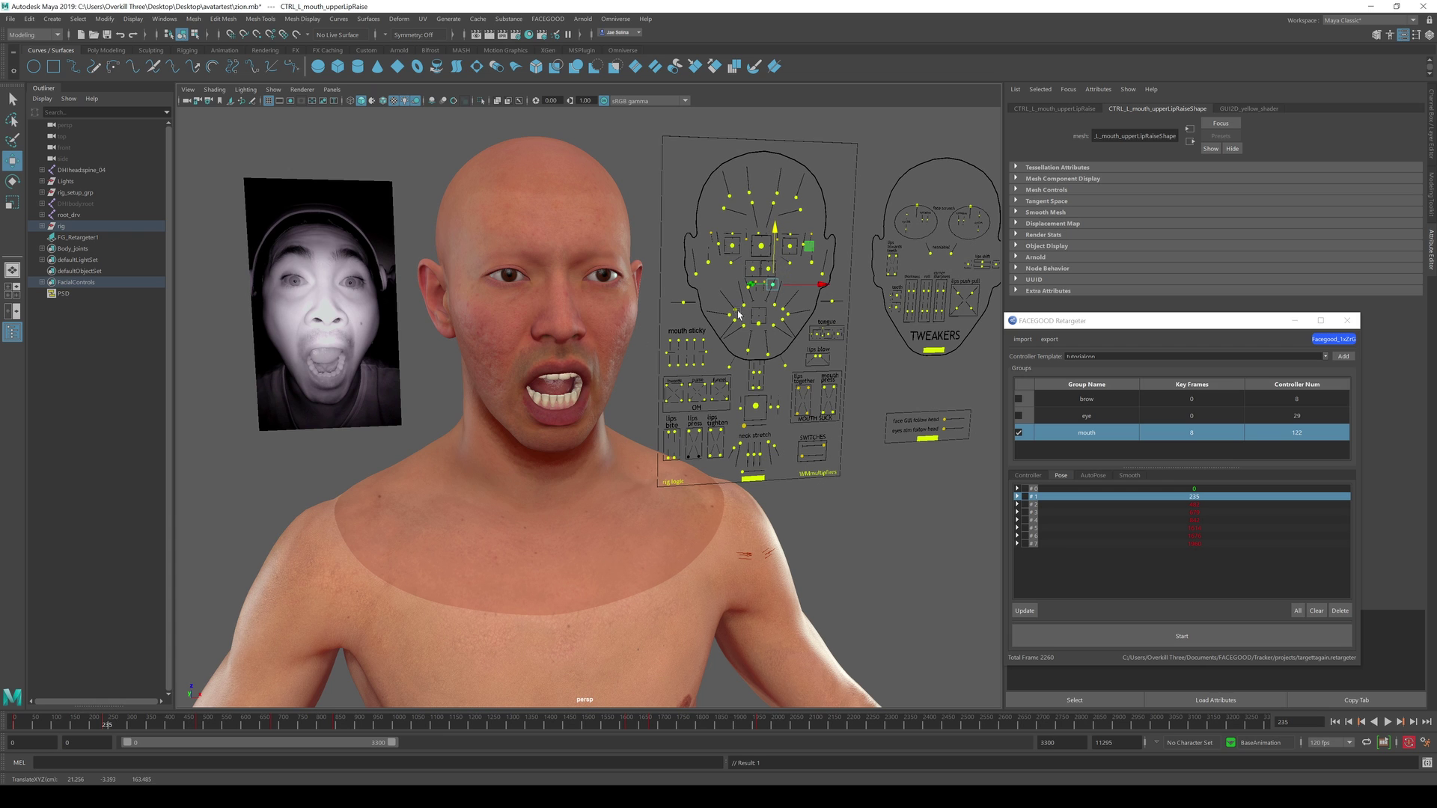
Select the right upper-lip raise control and shift the reference photo plane right
{"action": "mouse_move", "coordinate": [575, 392]}
{"action": "left_mouse_down", "text": "alt"}
{"action": "mouse_move", "coordinate": [599, 368]}
{"action": "mouse_move", "coordinate": [738, 421]}
{"action": "mouse_move", "coordinate": [787, 424]}
{"action": "left_mouse_up", "text": "alt"}
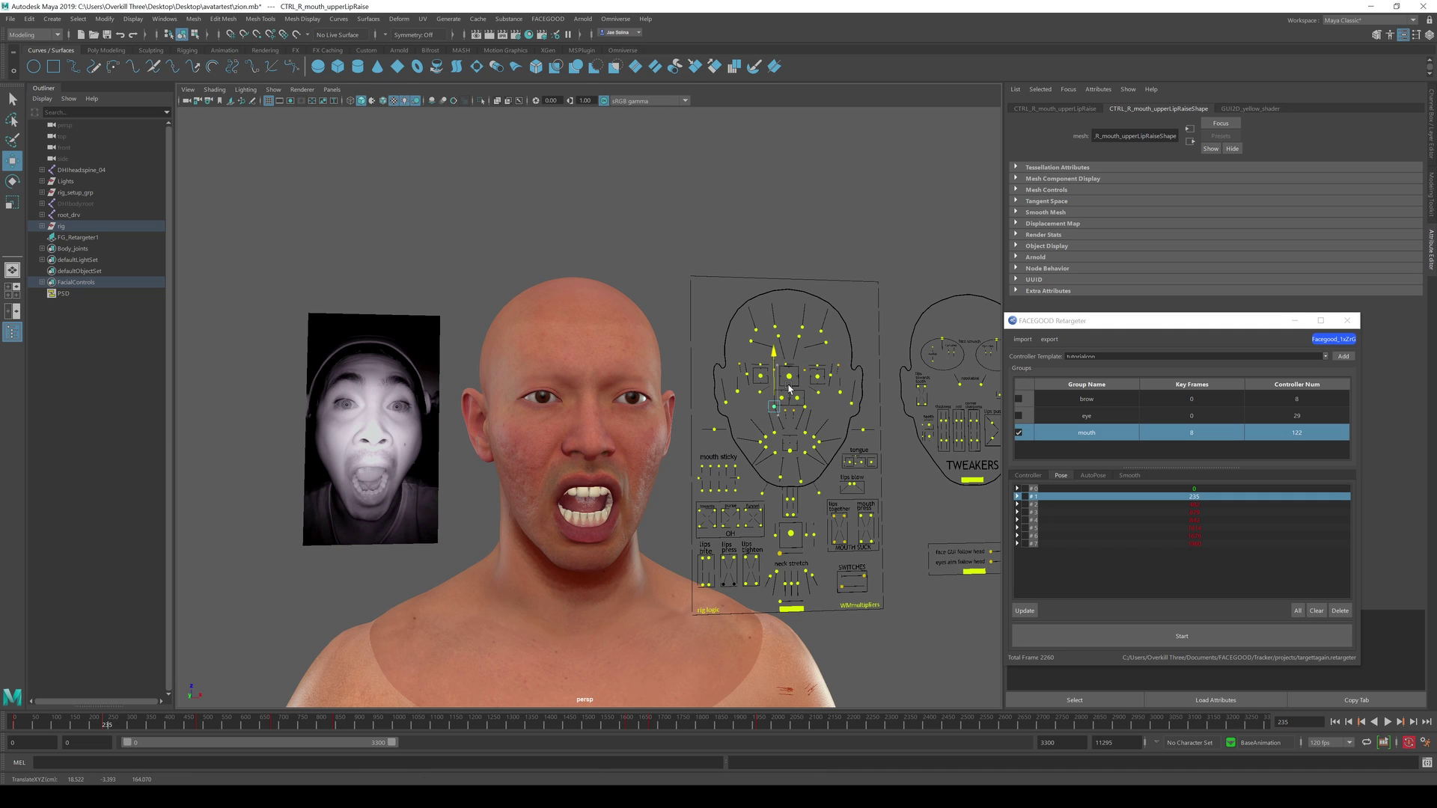
{"action": "left_click", "coordinate": [789, 387]}
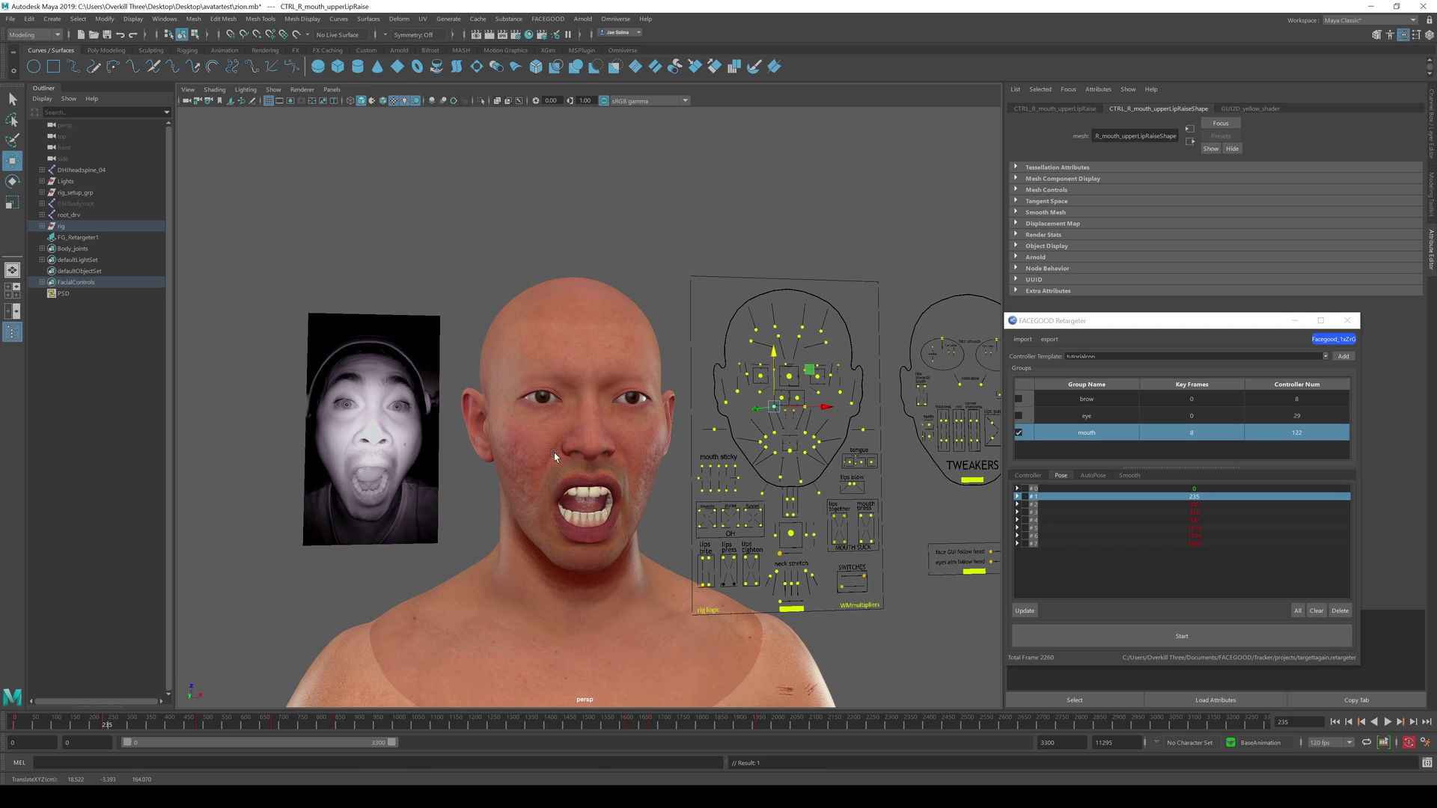
{"action": "left_click", "coordinate": [417, 490]}
{"action": "left_click_drag", "start_coordinate": [431, 428], "coordinate": [454, 437]}
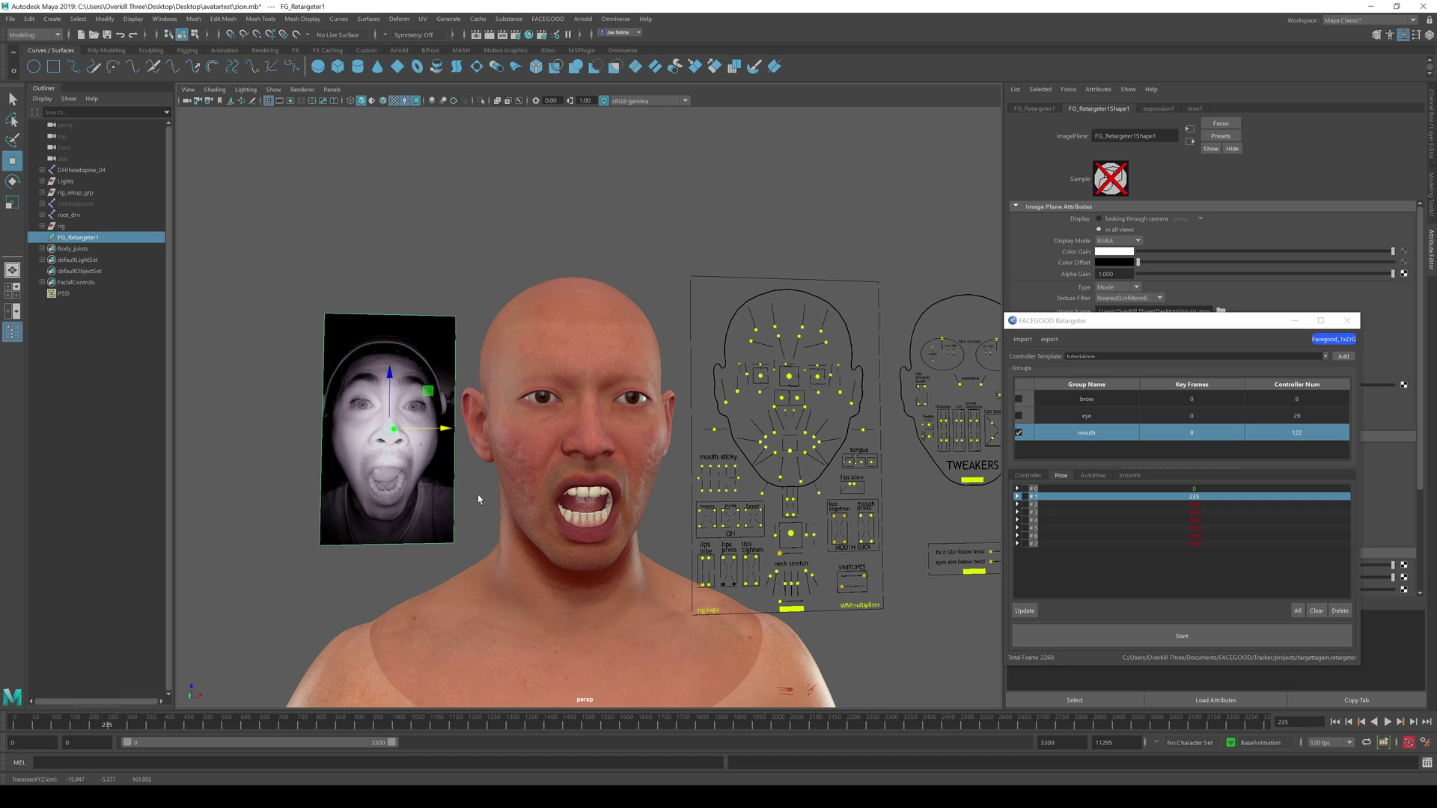
Open the avatar's jaw wider using the CTRL_C_jaw and CTRL_C_jaw_openExtreme controls
{"action": "left_click", "coordinate": [803, 532]}
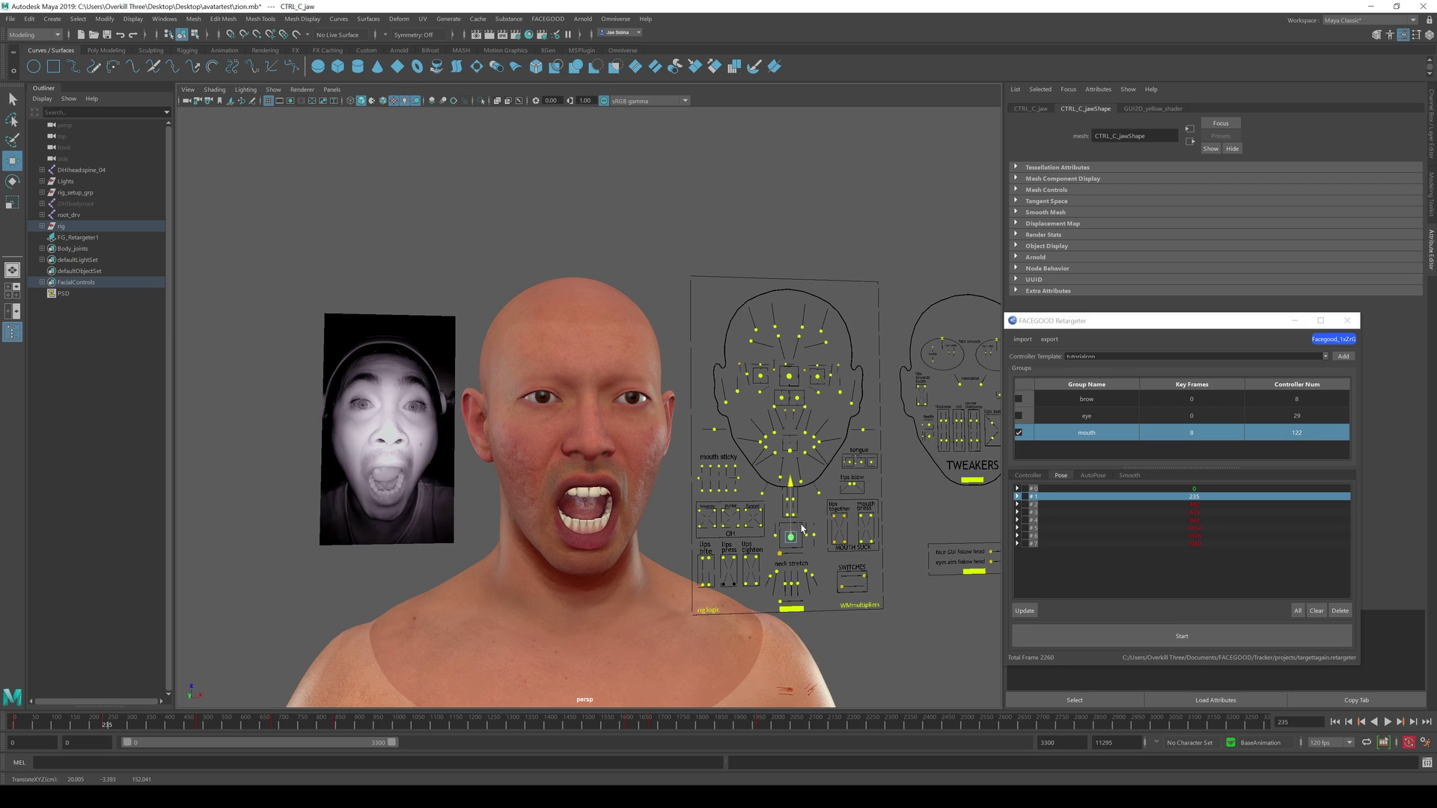
{"action": "key", "text": "w"}
{"action": "left_click", "coordinate": [783, 554]}
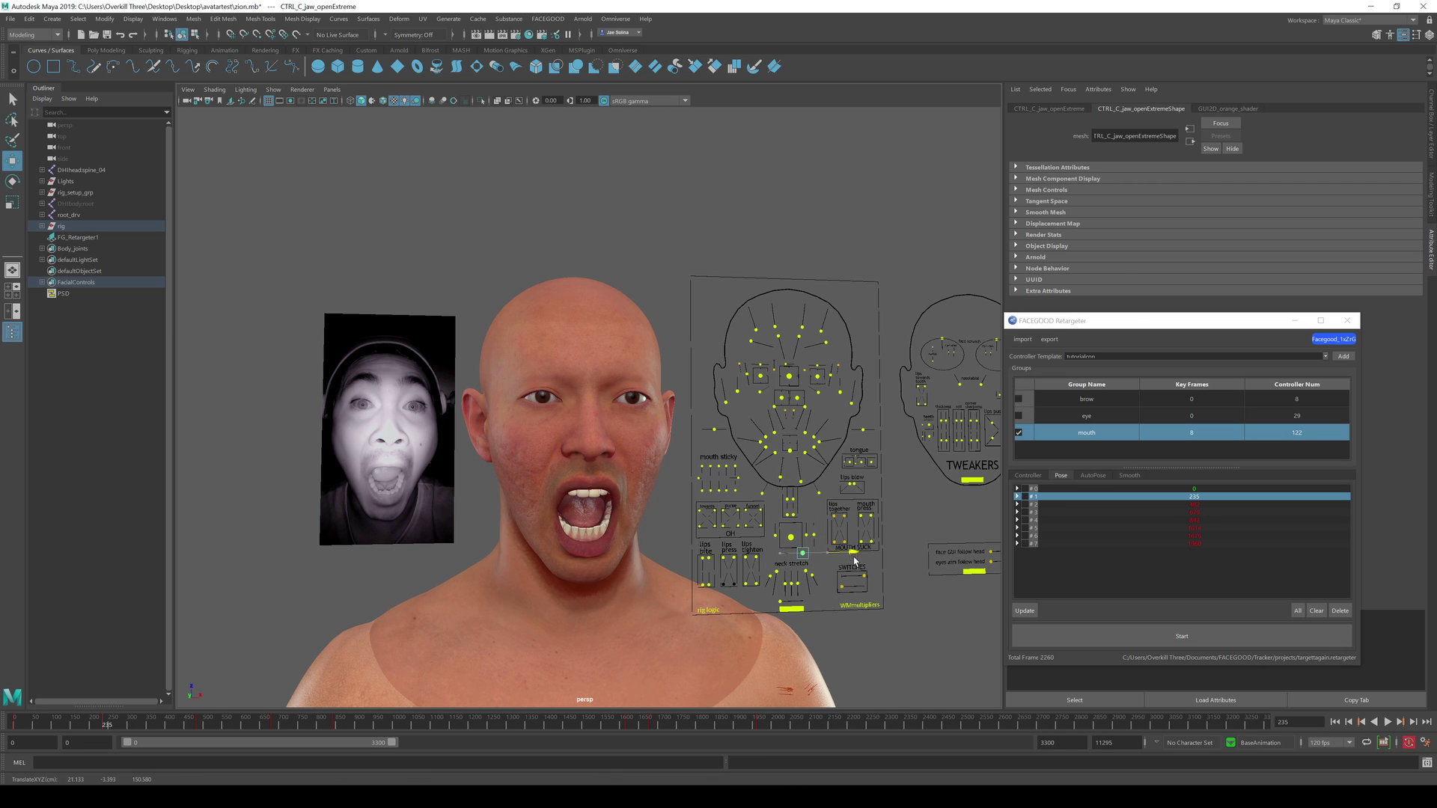
{"action": "left_click_drag", "start_coordinate": [826, 562], "coordinate": [845, 566]}
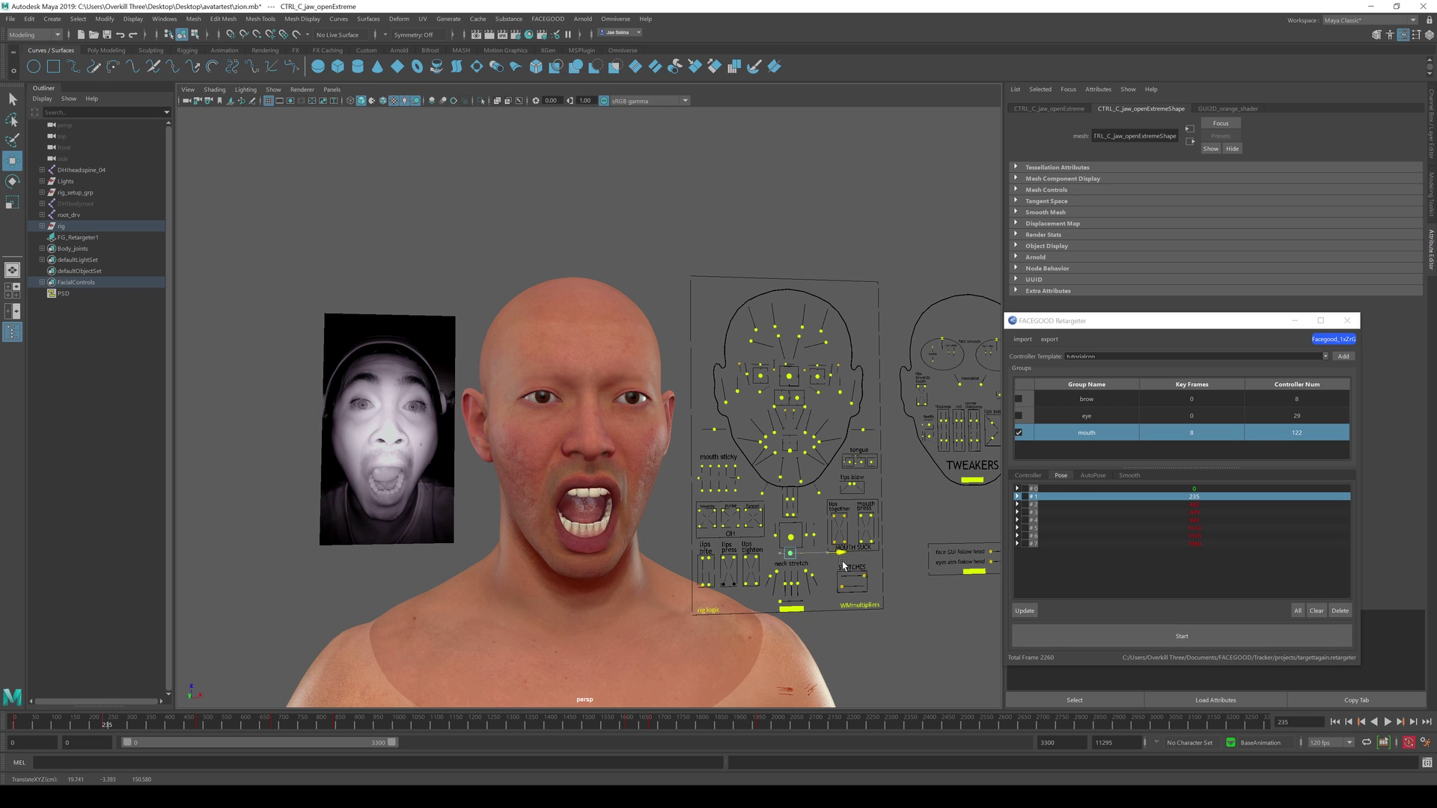
{"action": "left_click_drag", "start_coordinate": [664, 517], "coordinate": [580, 501], "text": "alt"}
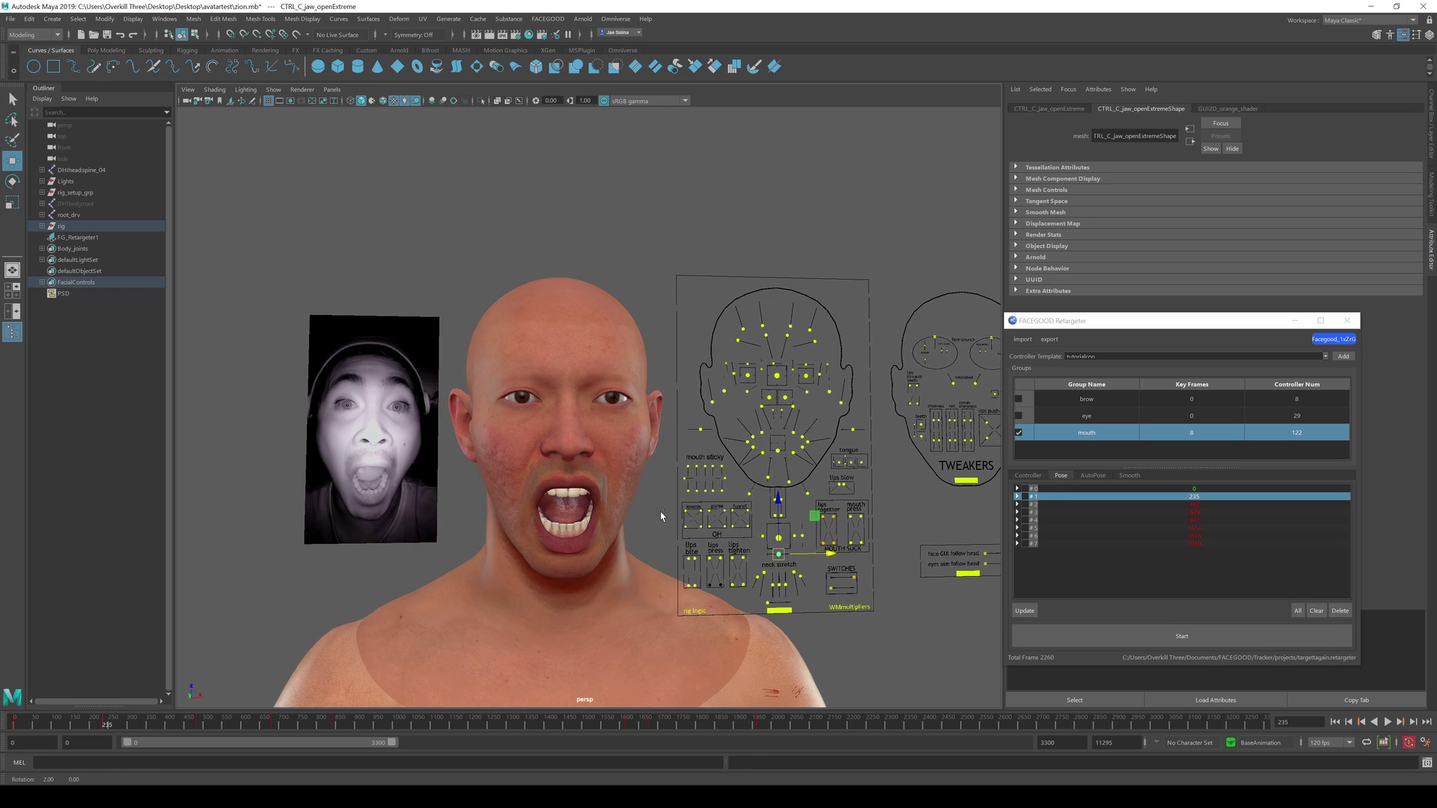
{"action": "left_click", "coordinate": [794, 539]}
{"action": "left_click_drag", "start_coordinate": [793, 538], "coordinate": [775, 520]}
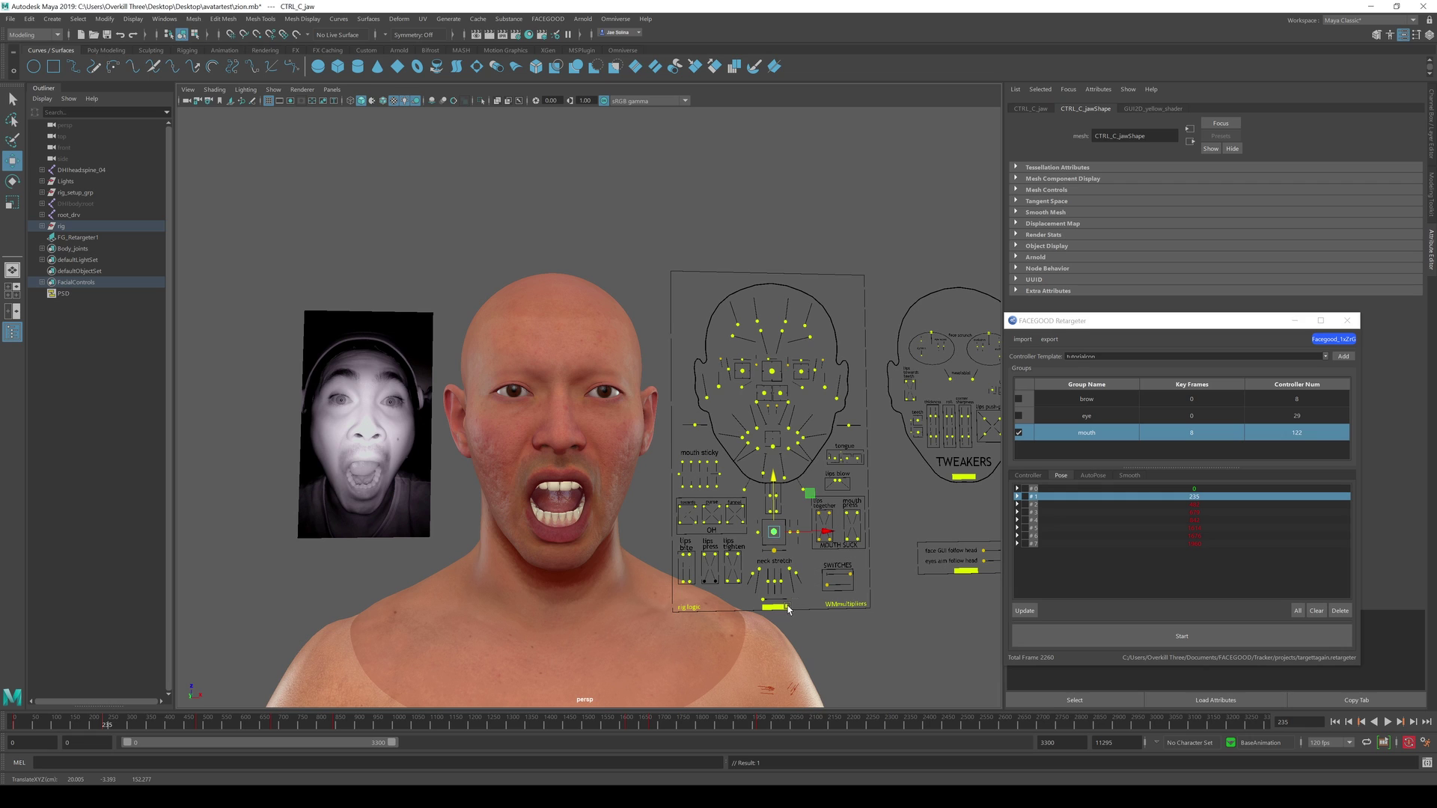
{"action": "left_click", "coordinate": [786, 552]}
{"action": "left_click_drag", "start_coordinate": [797, 558], "coordinate": [786, 553]}
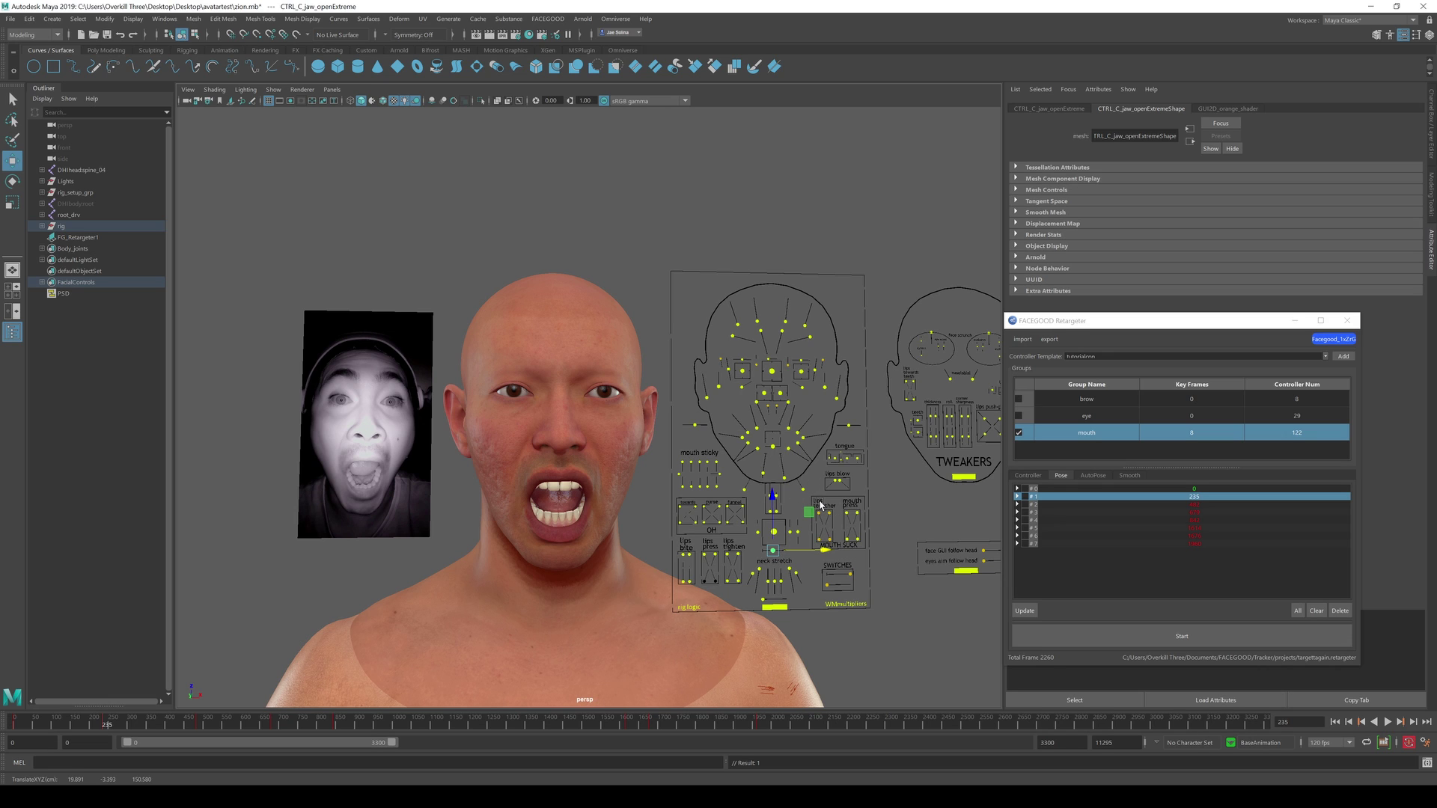
{"action": "left_click", "coordinate": [1070, 597]}
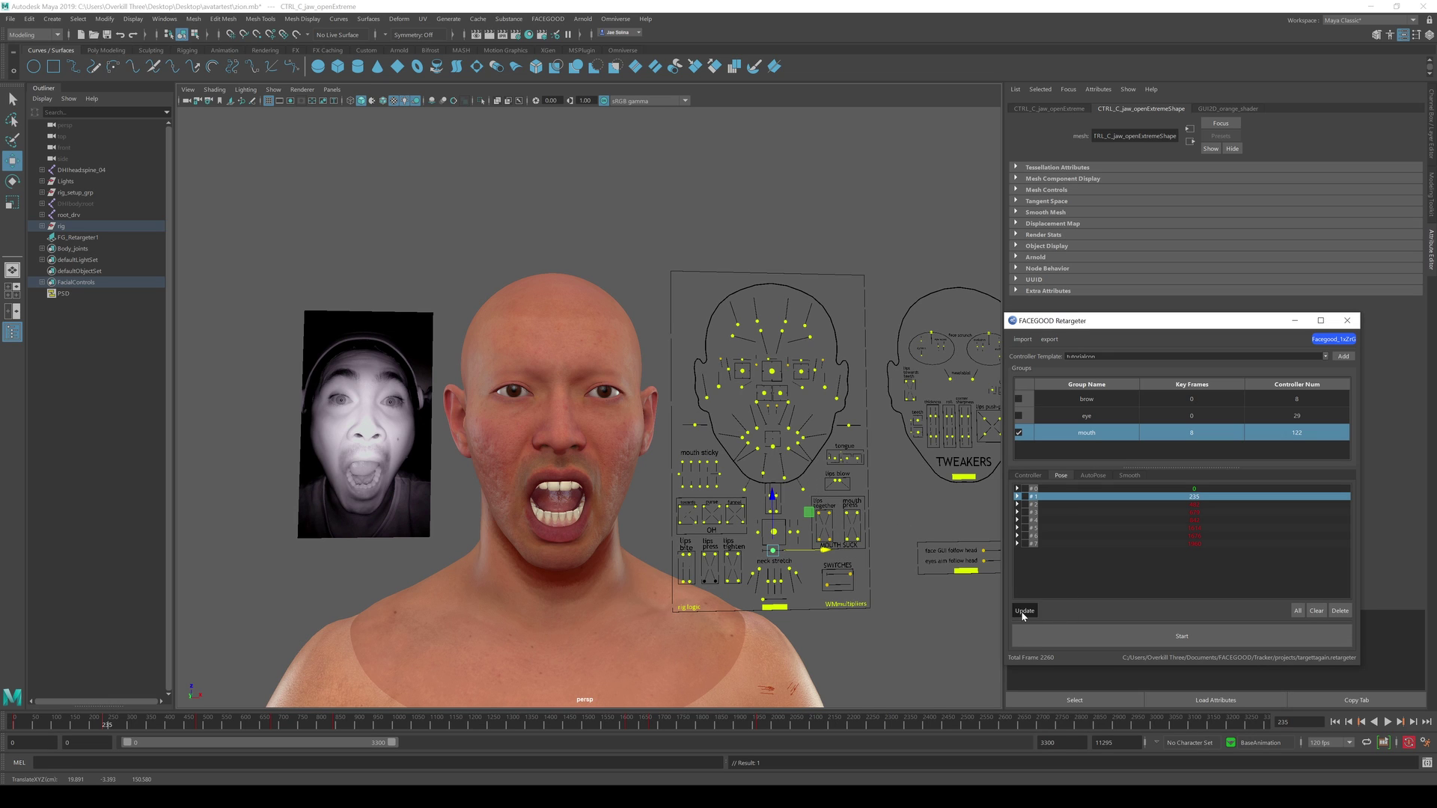
Go to the frame-482 pose and purse the upper lip into a pucker
{"action": "left_click", "coordinate": [1193, 506]}
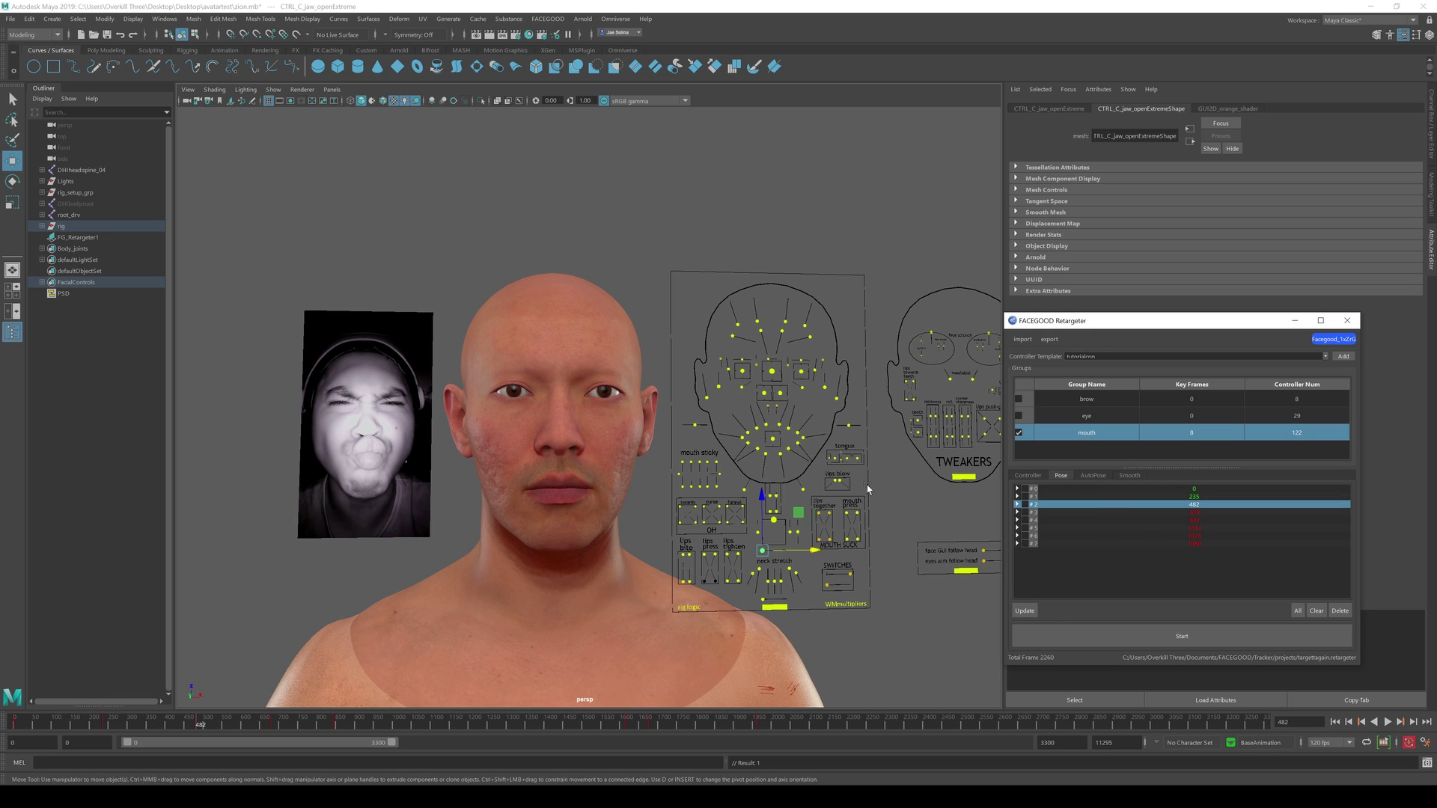
{"action": "left_click", "coordinate": [697, 520]}
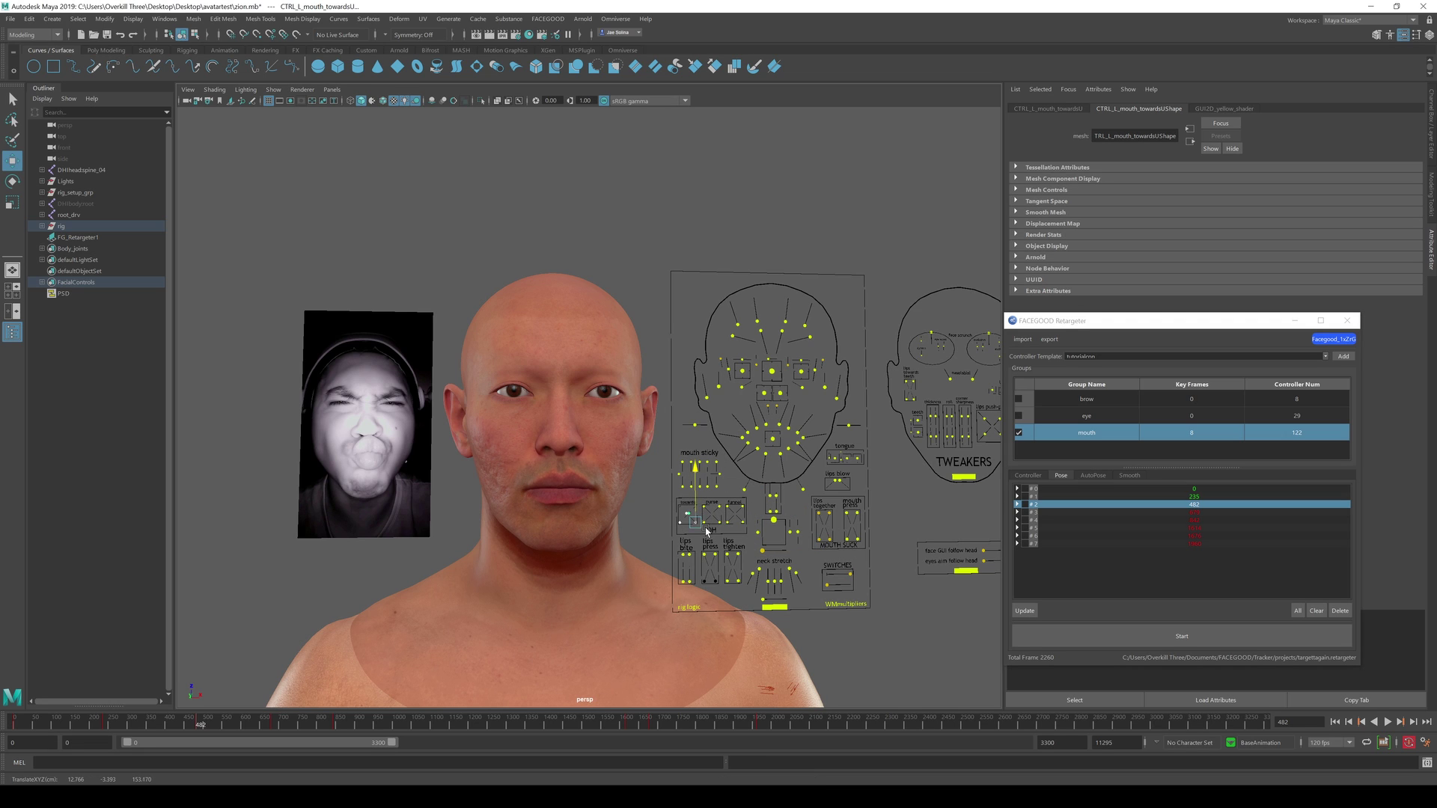
{"action": "left_click", "coordinate": [708, 529]}
{"action": "left_click", "coordinate": [710, 523]}
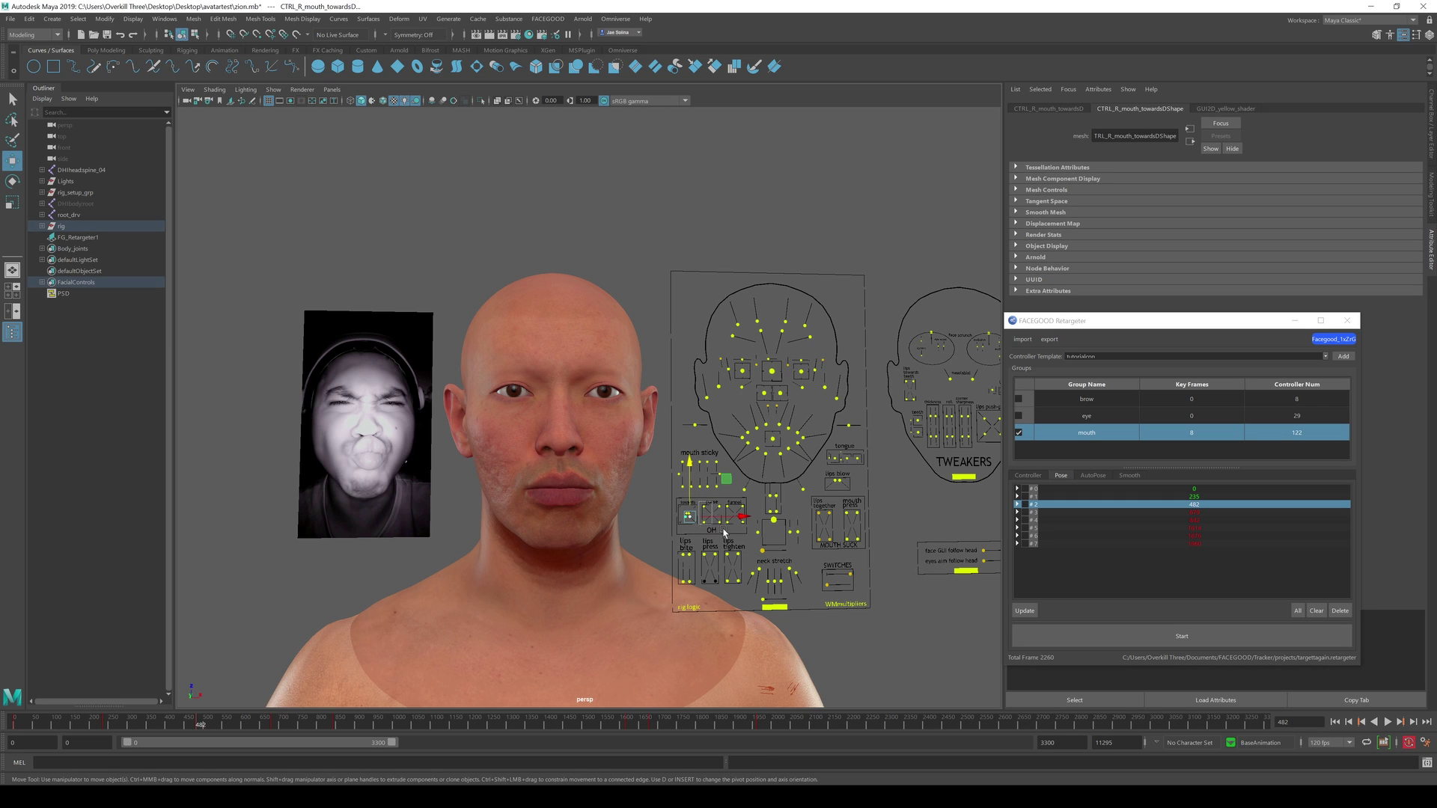
{"action": "left_click", "coordinate": [705, 472]}
{"action": "left_click_drag", "start_coordinate": [715, 483], "coordinate": [715, 474]}
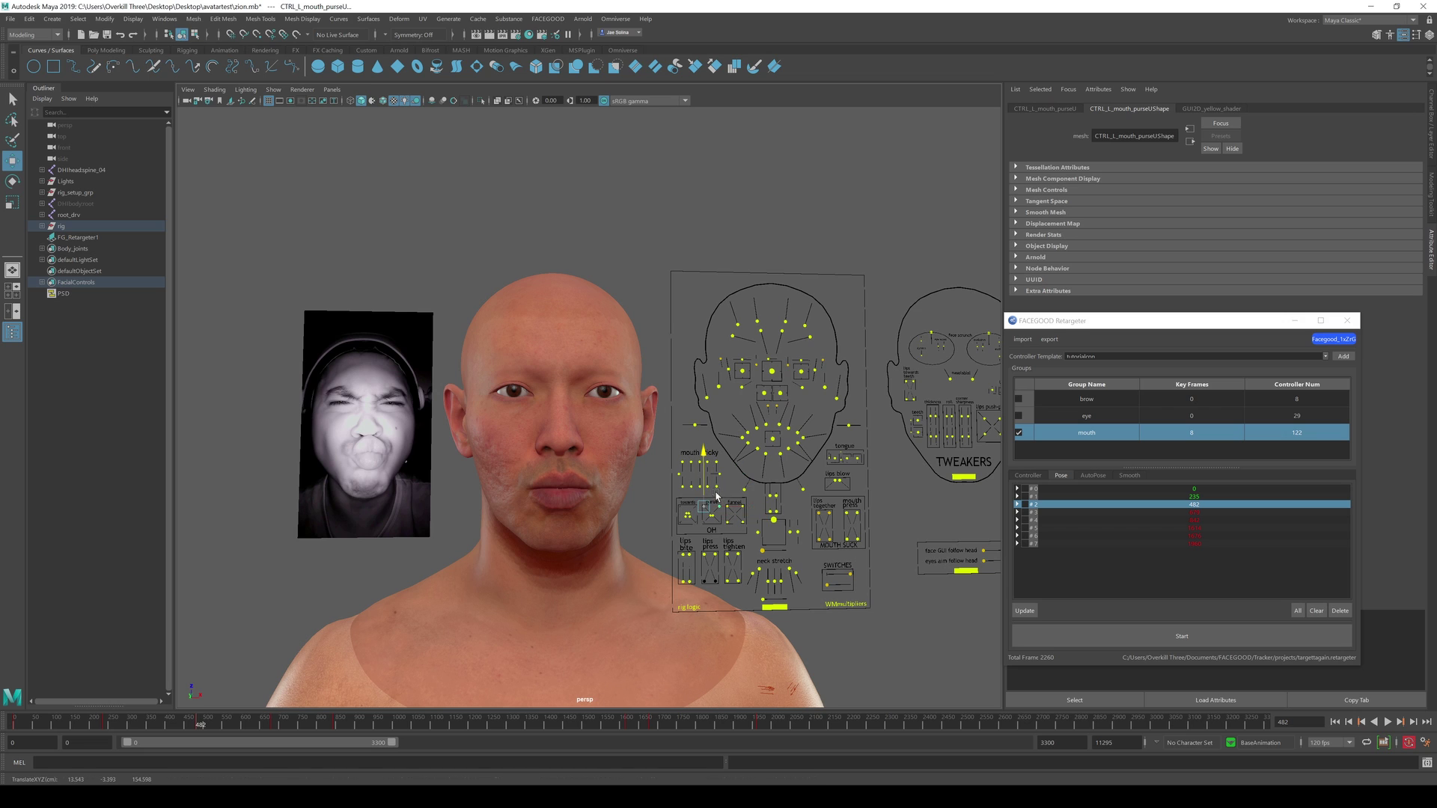
{"action": "left_click_drag", "start_coordinate": [727, 506], "coordinate": [693, 508]}
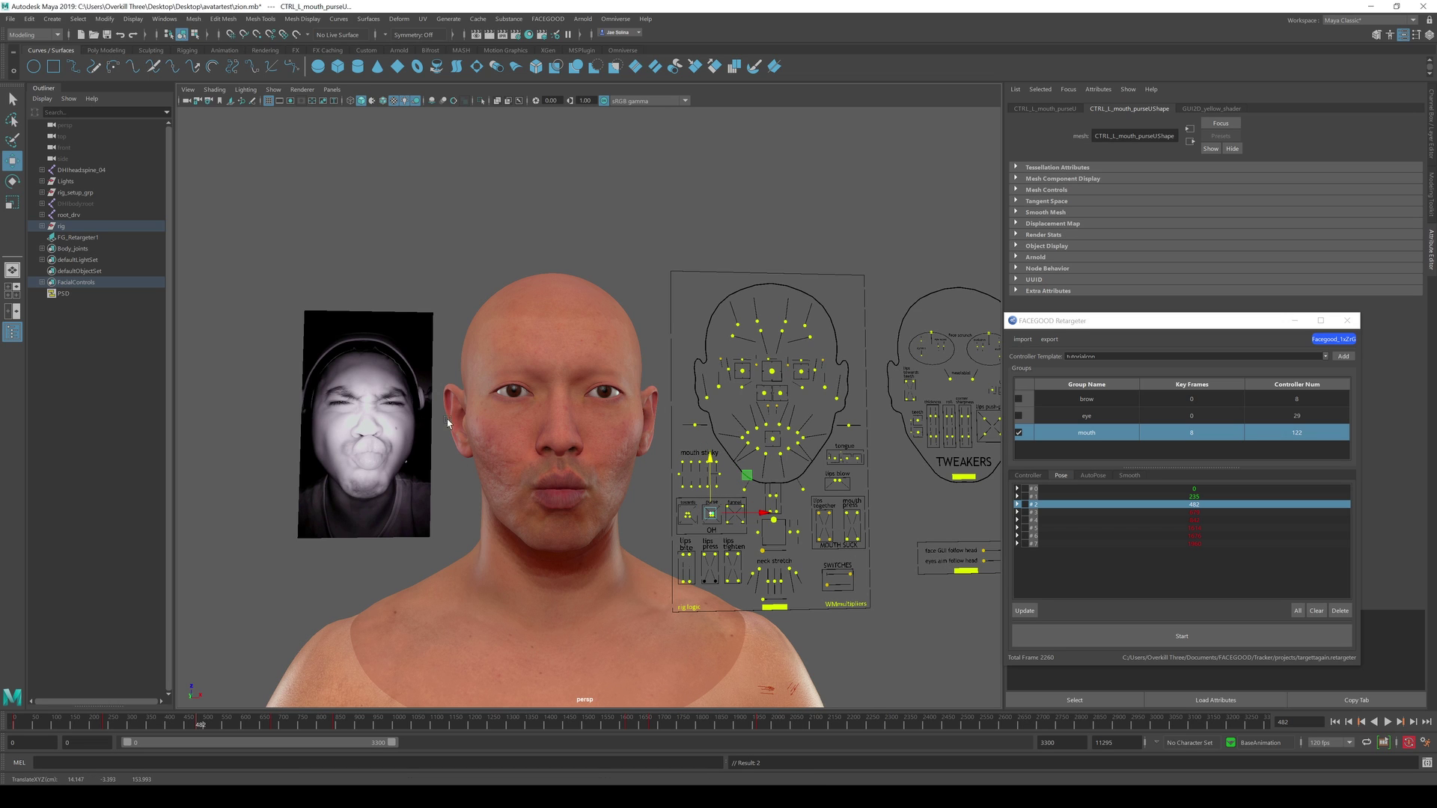
Press the right lips together, reshape the mouth centre, then switch to the frame-679 pose
{"action": "left_click", "coordinate": [774, 522]}
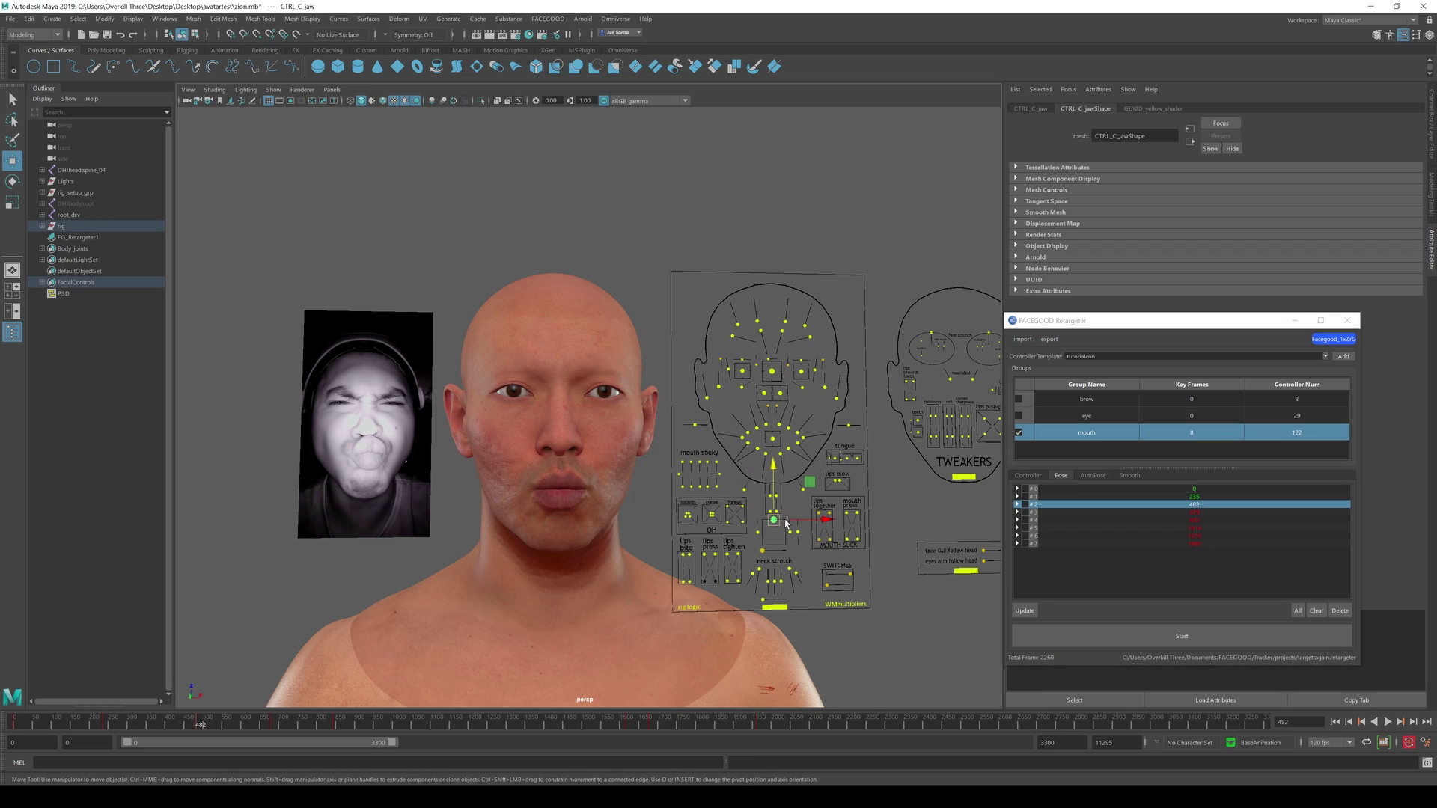
{"action": "left_click", "coordinate": [710, 561]}
{"action": "left_click_drag", "start_coordinate": [729, 519], "coordinate": [726, 527]}
{"action": "left_click", "coordinate": [785, 441]}
{"action": "left_click_drag", "start_coordinate": [785, 441], "coordinate": [783, 427]}
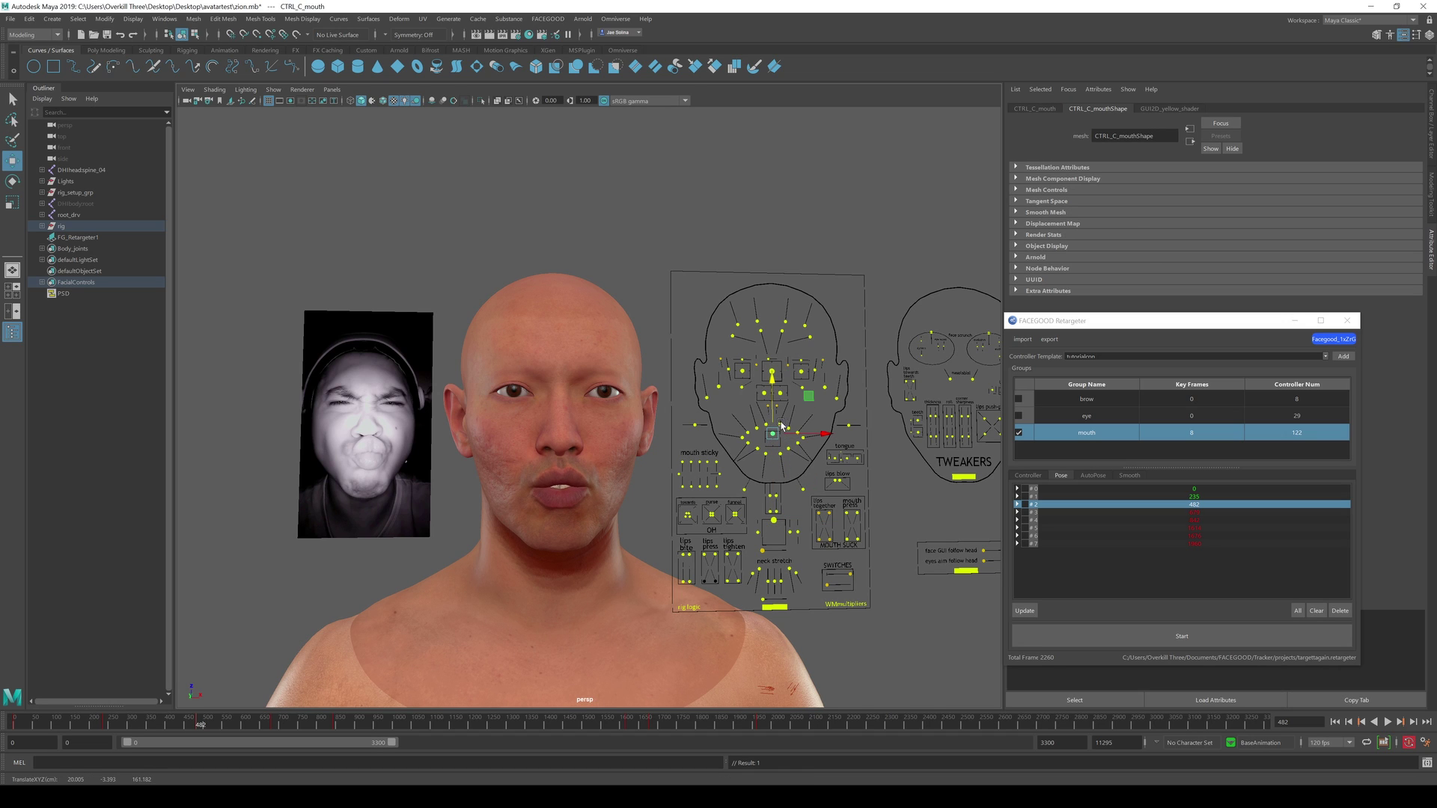
{"action": "left_click", "coordinate": [737, 516]}
{"action": "left_click", "coordinate": [741, 525]}
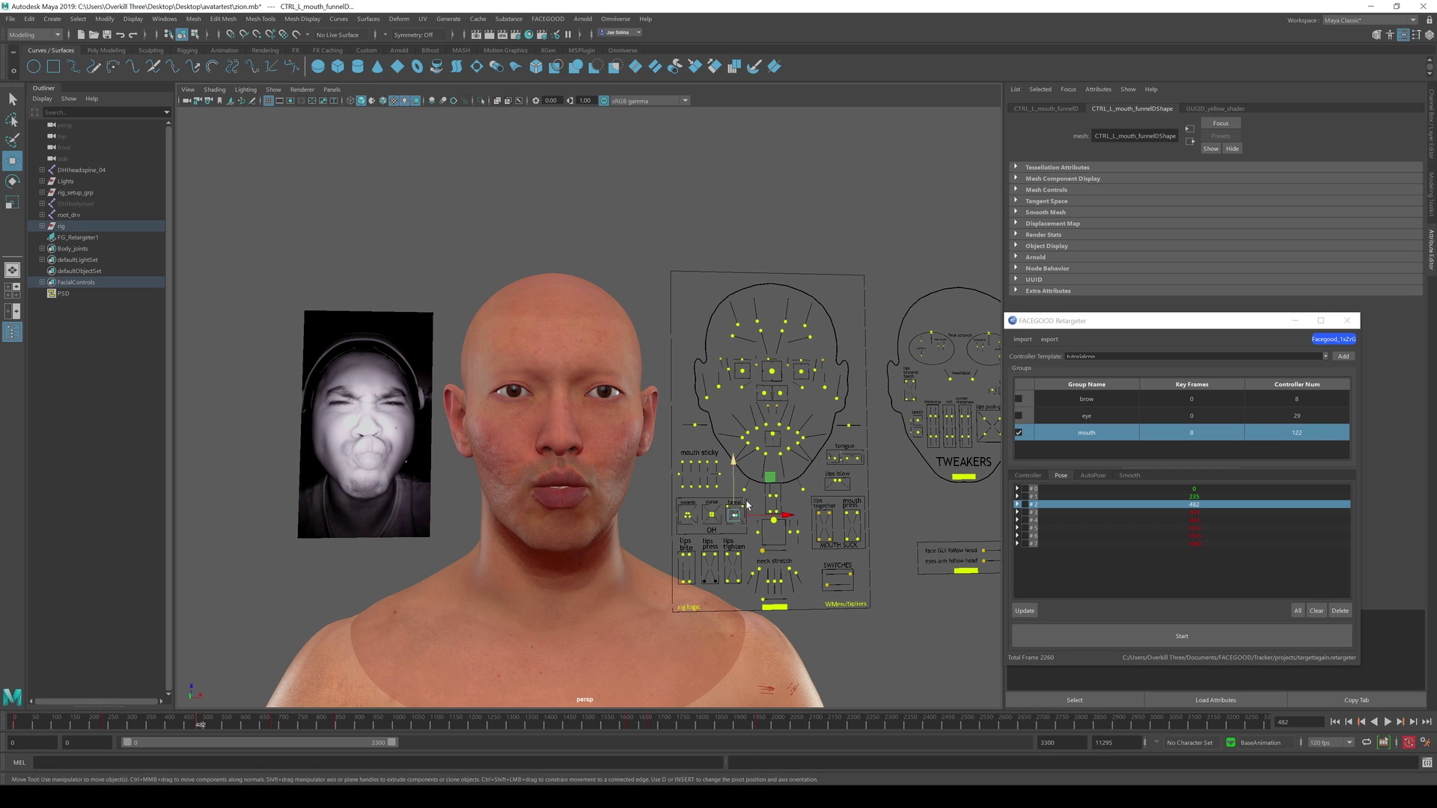
{"action": "left_click", "coordinate": [1030, 616]}
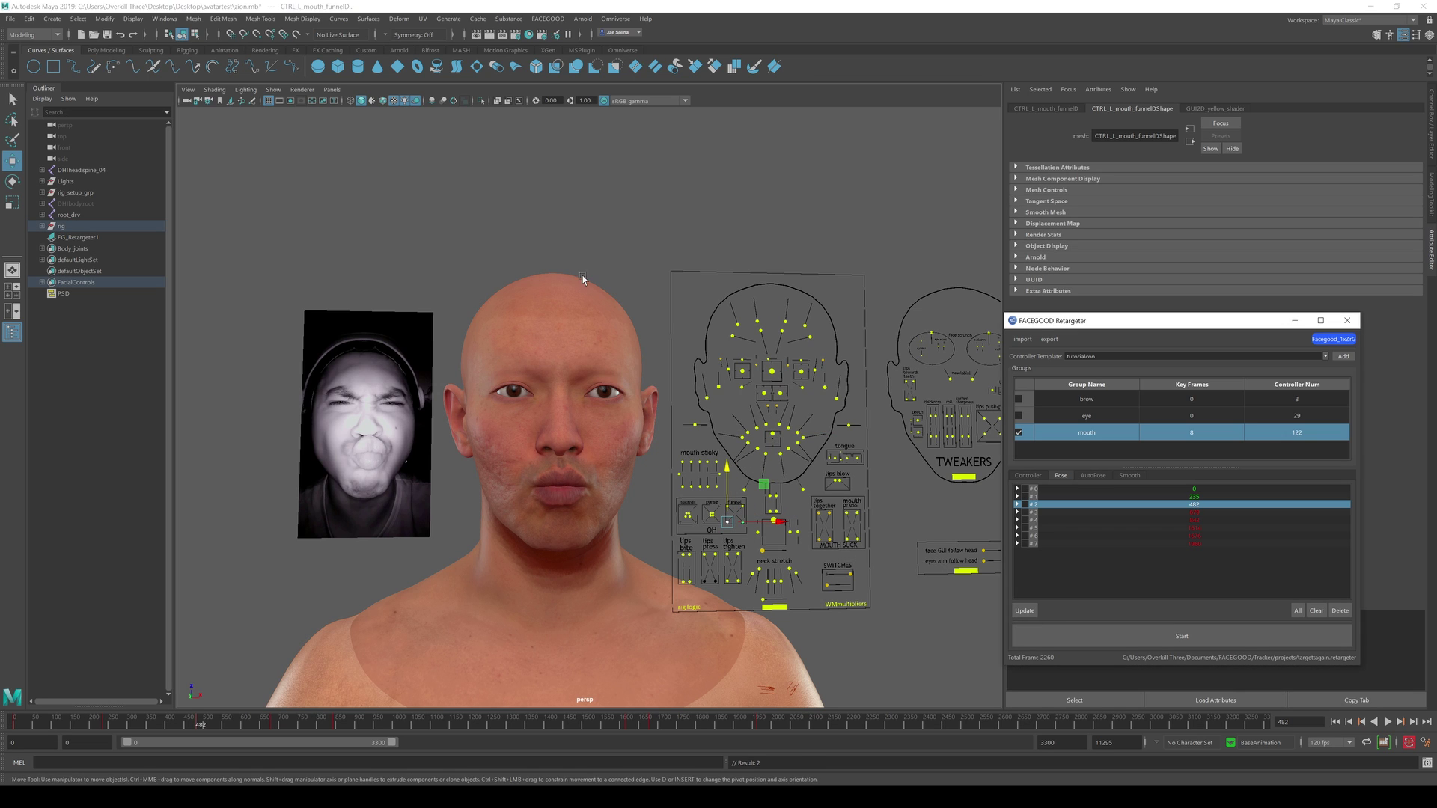
{"action": "left_click", "coordinate": [1046, 513]}
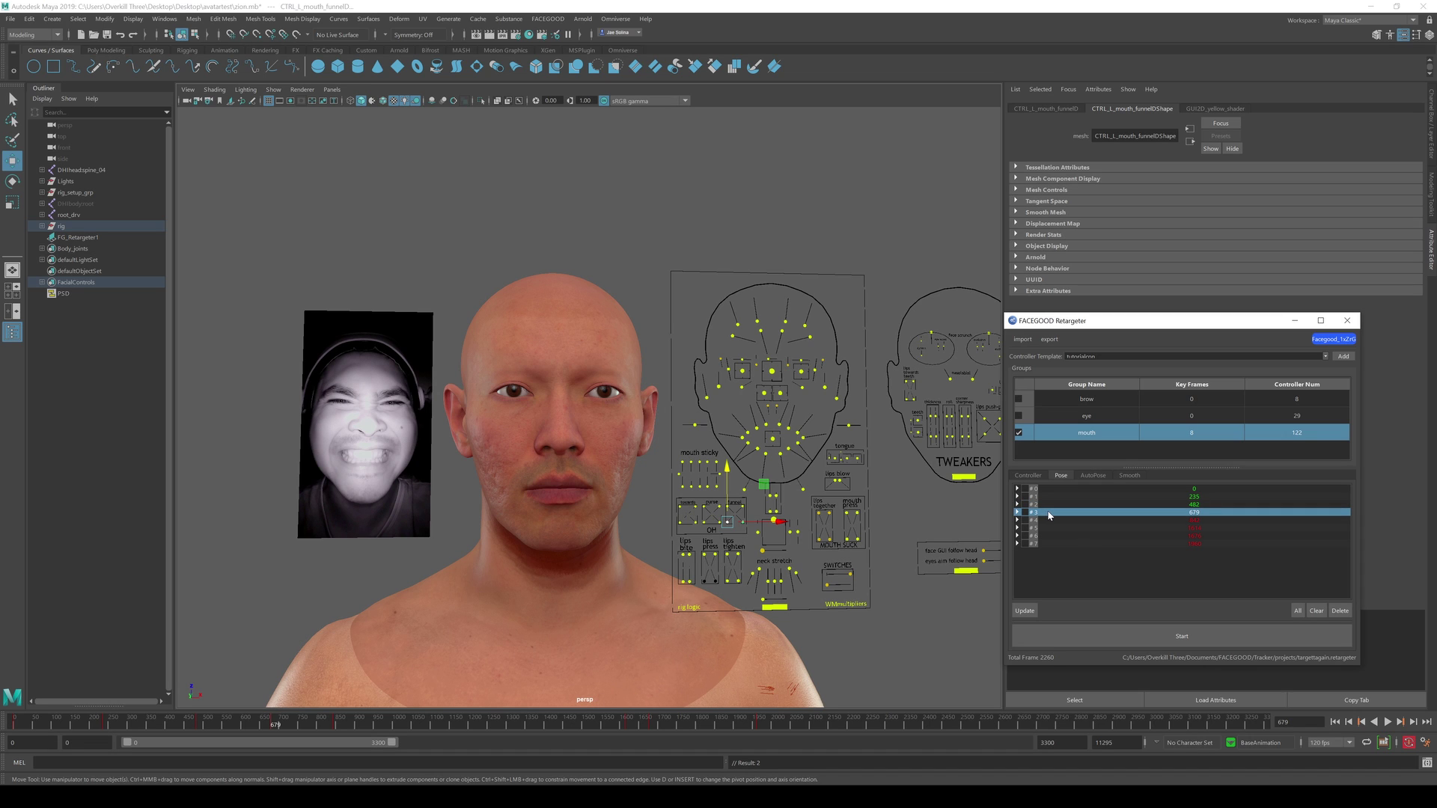
Pull the mouth corners into a smile and stretch both sides of the mouth down
{"action": "left_click", "coordinate": [766, 434]}
{"action": "mouse_move", "coordinate": [770, 426]}
{"action": "left_mouse_down"}
{"action": "mouse_move", "coordinate": [807, 424]}
{"action": "mouse_move", "coordinate": [794, 405]}
{"action": "left_mouse_up"}
{"action": "left_click", "coordinate": [774, 405]}
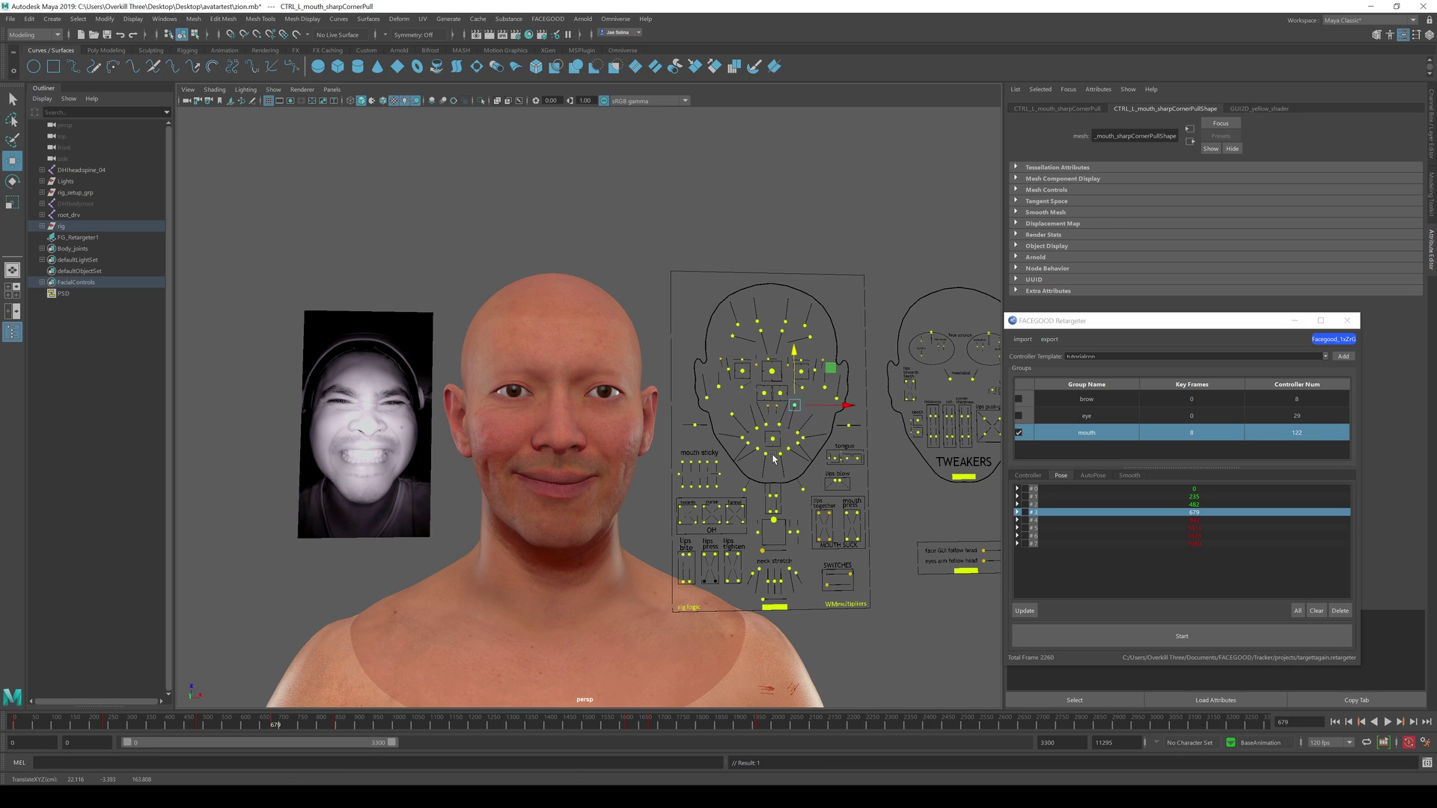
{"action": "left_click", "coordinate": [737, 443]}
{"action": "left_click_drag", "start_coordinate": [738, 444], "coordinate": [743, 492]}
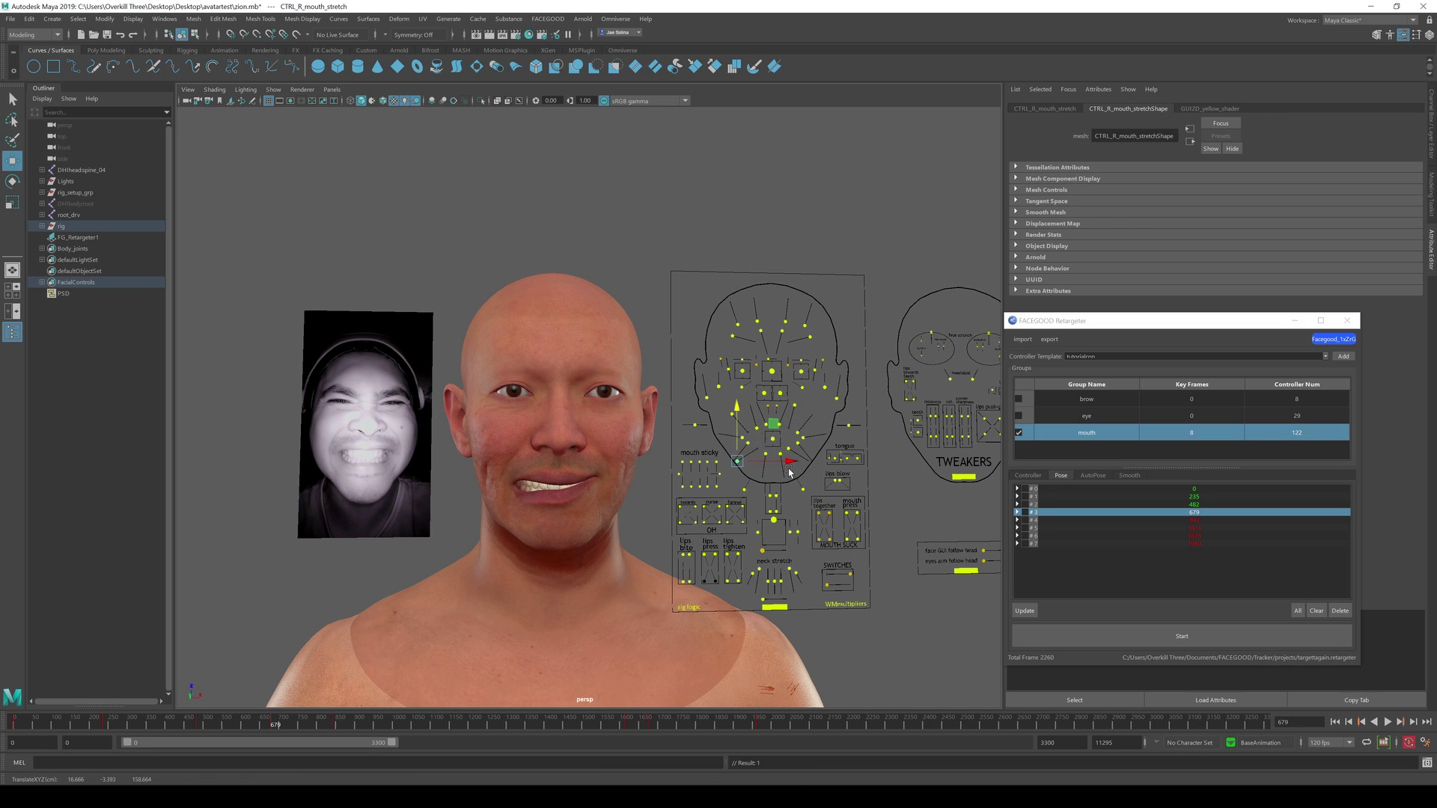
{"action": "left_click", "coordinate": [802, 447]}
{"action": "left_click_drag", "start_coordinate": [802, 446], "coordinate": [827, 473]}
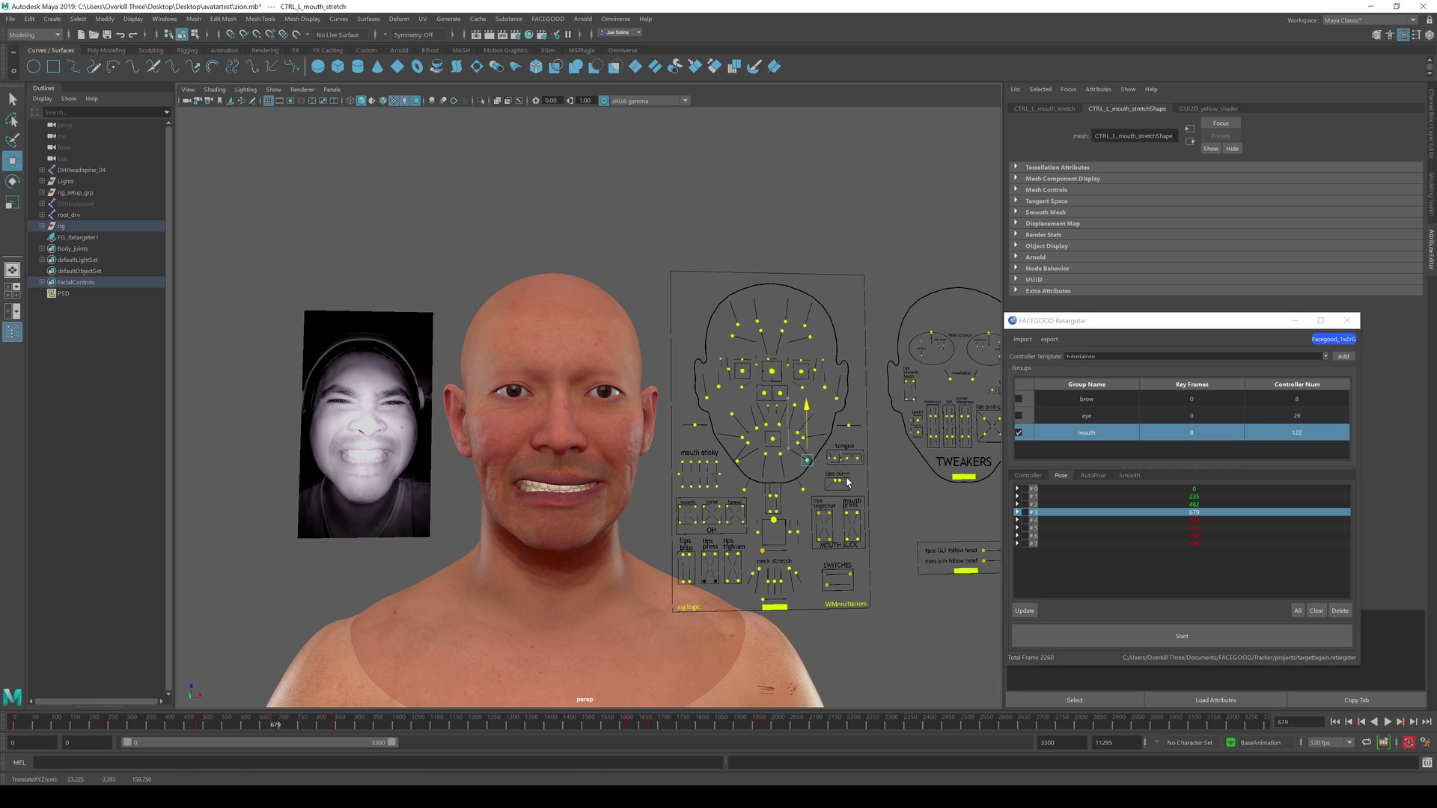
{"action": "left_click", "coordinate": [808, 485]}
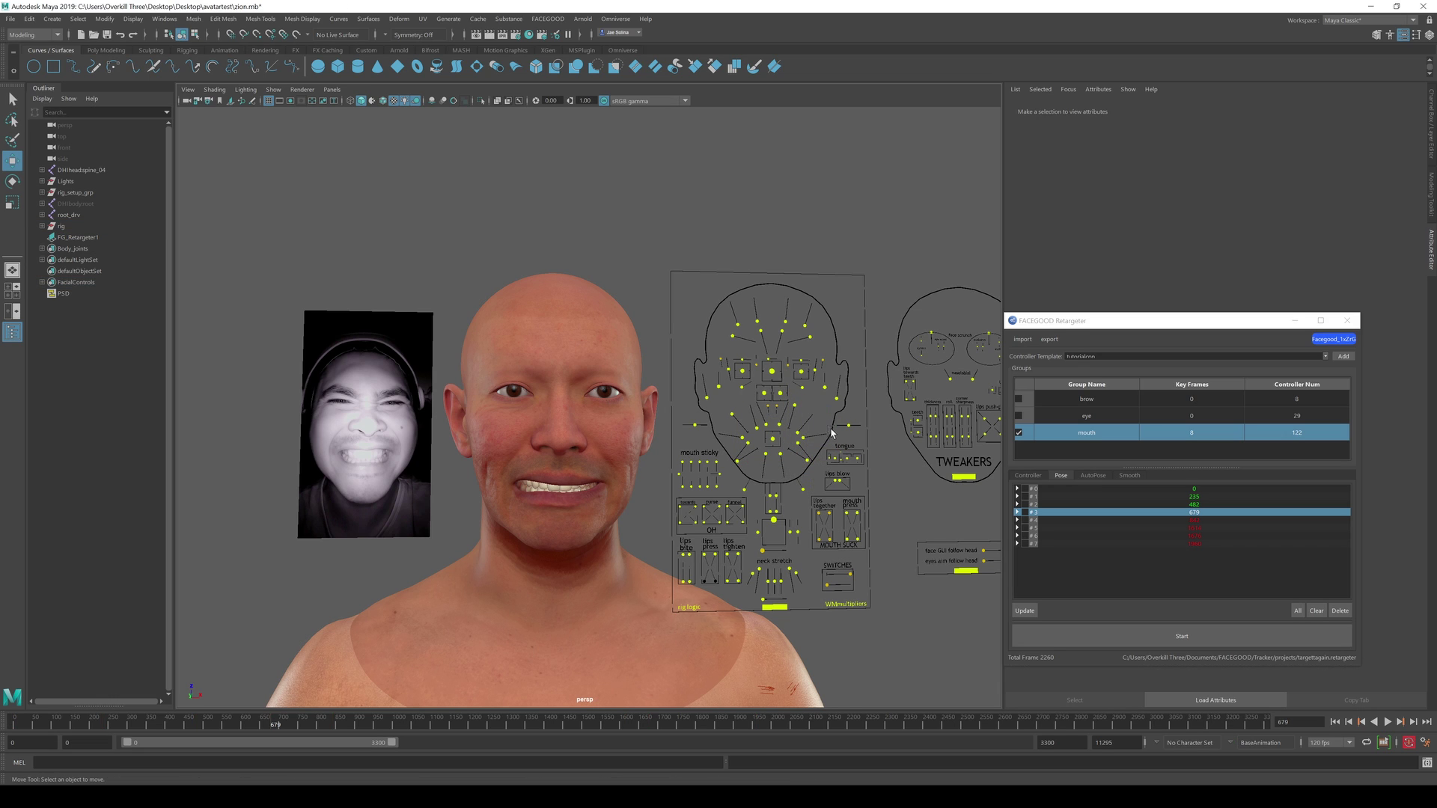
Pull the left mouth corner outward and adjust the sharp corner-pull controls
{"action": "left_click", "coordinate": [795, 412]}
{"action": "mouse_move", "coordinate": [796, 411]}
{"action": "left_mouse_down"}
{"action": "mouse_move", "coordinate": [811, 440]}
{"action": "mouse_move", "coordinate": [813, 416]}
{"action": "left_mouse_up"}
{"action": "left_click", "coordinate": [811, 440]}
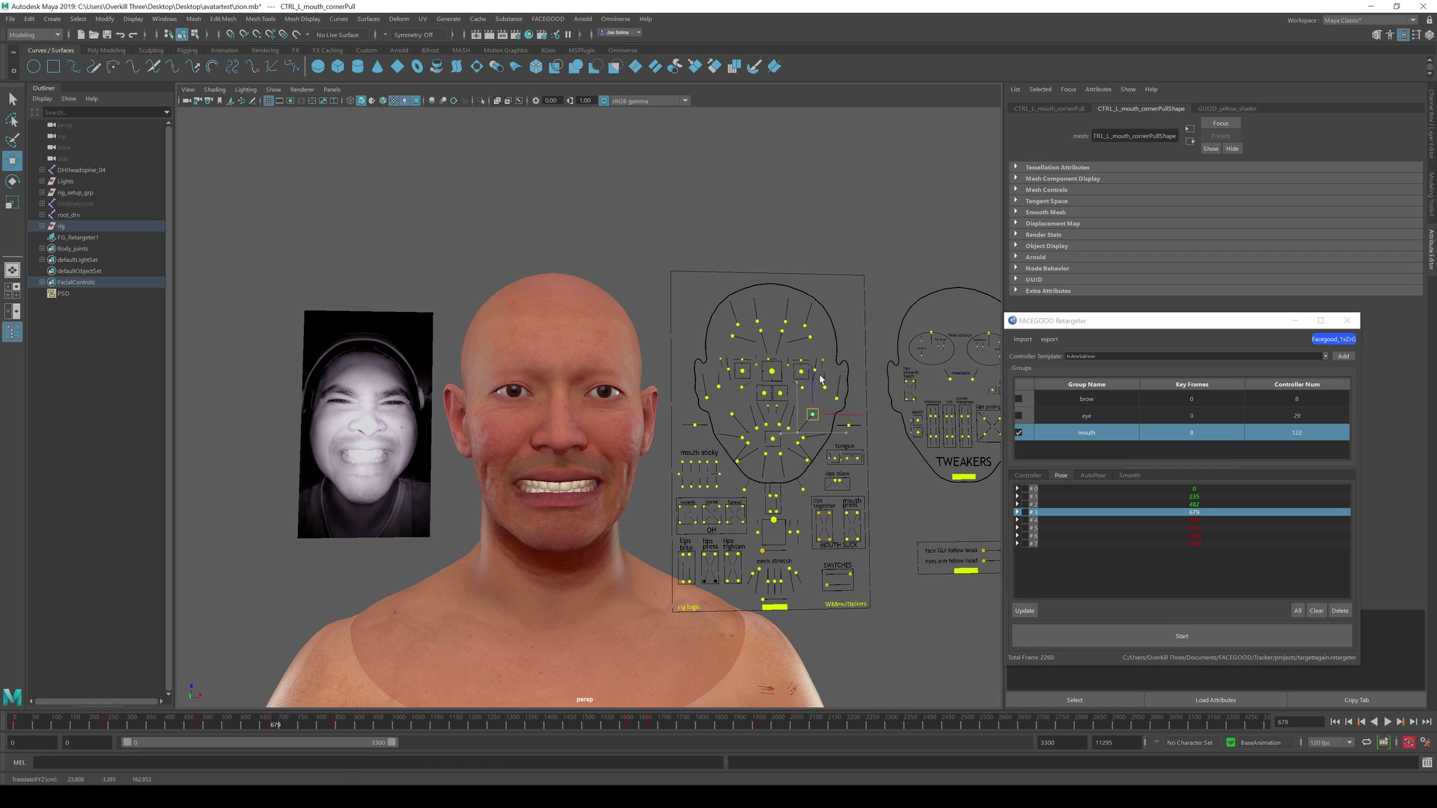
{"action": "left_click", "coordinate": [786, 434]}
{"action": "key", "text": "w"}
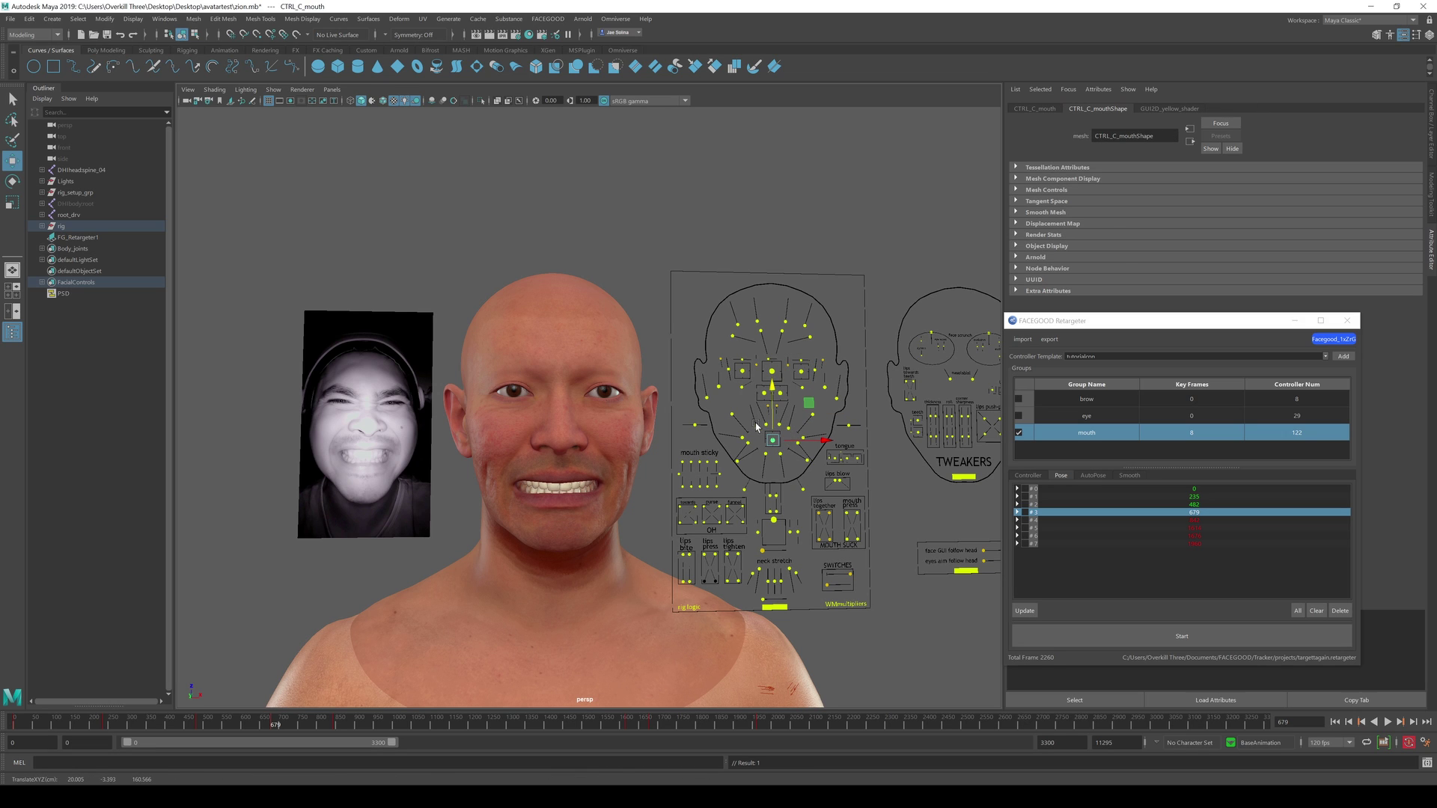
{"action": "left_click", "coordinate": [750, 412]}
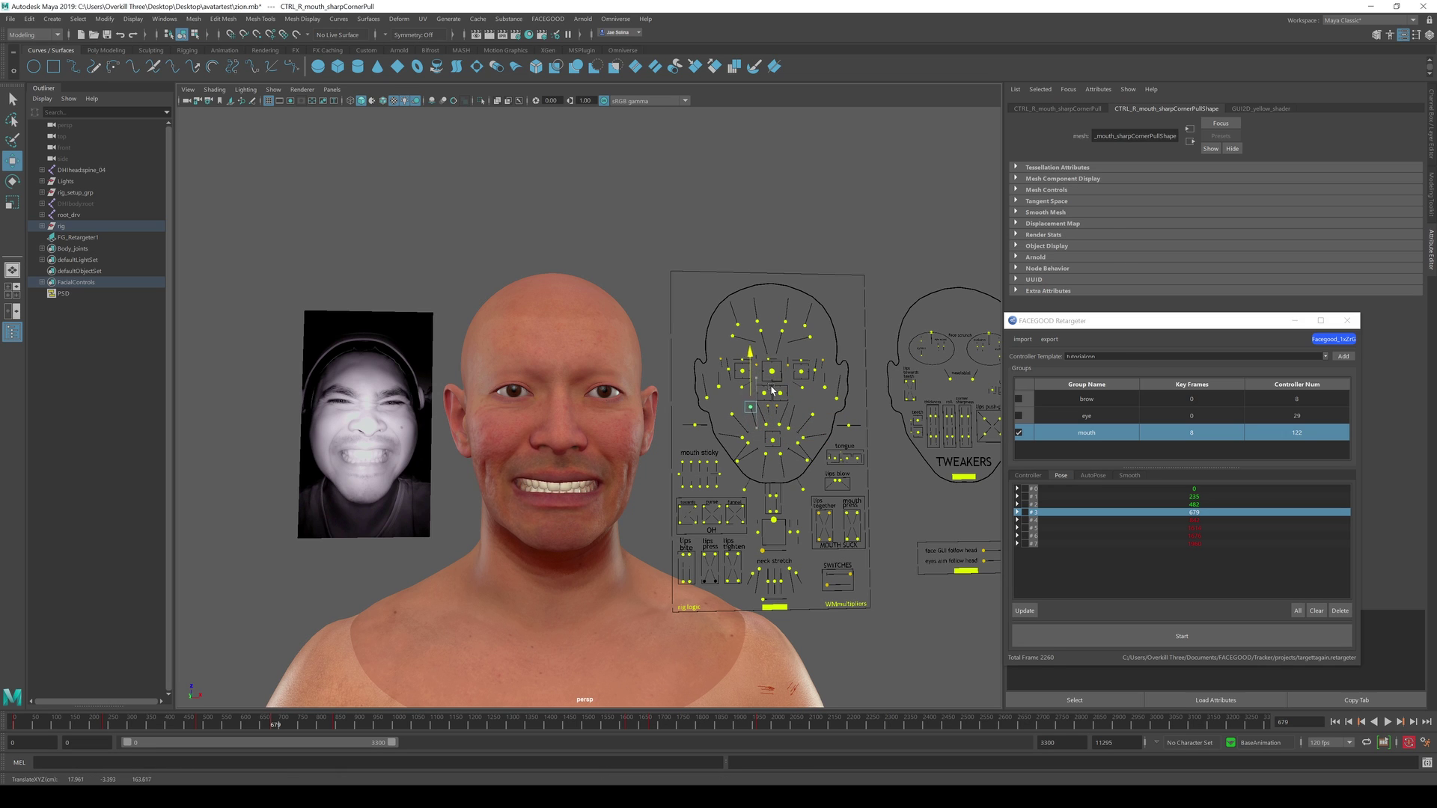
{"action": "key", "text": "w"}
{"action": "left_click", "coordinate": [794, 412]}
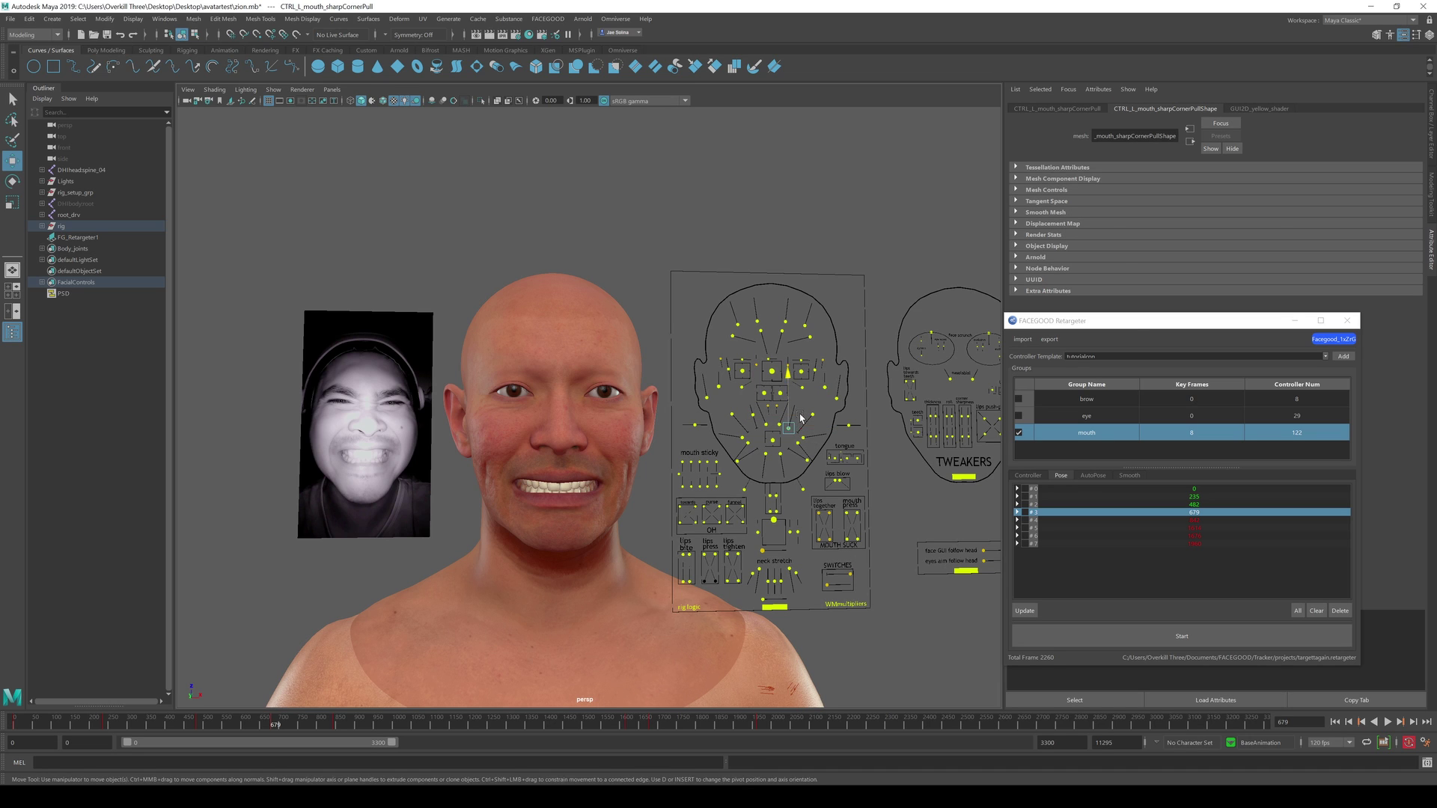
Lower the jaw slightly, deselect it and switch to the frame-842 pose
{"action": "left_click", "coordinate": [776, 515]}
{"action": "left_click_drag", "start_coordinate": [783, 505], "coordinate": [782, 514]}
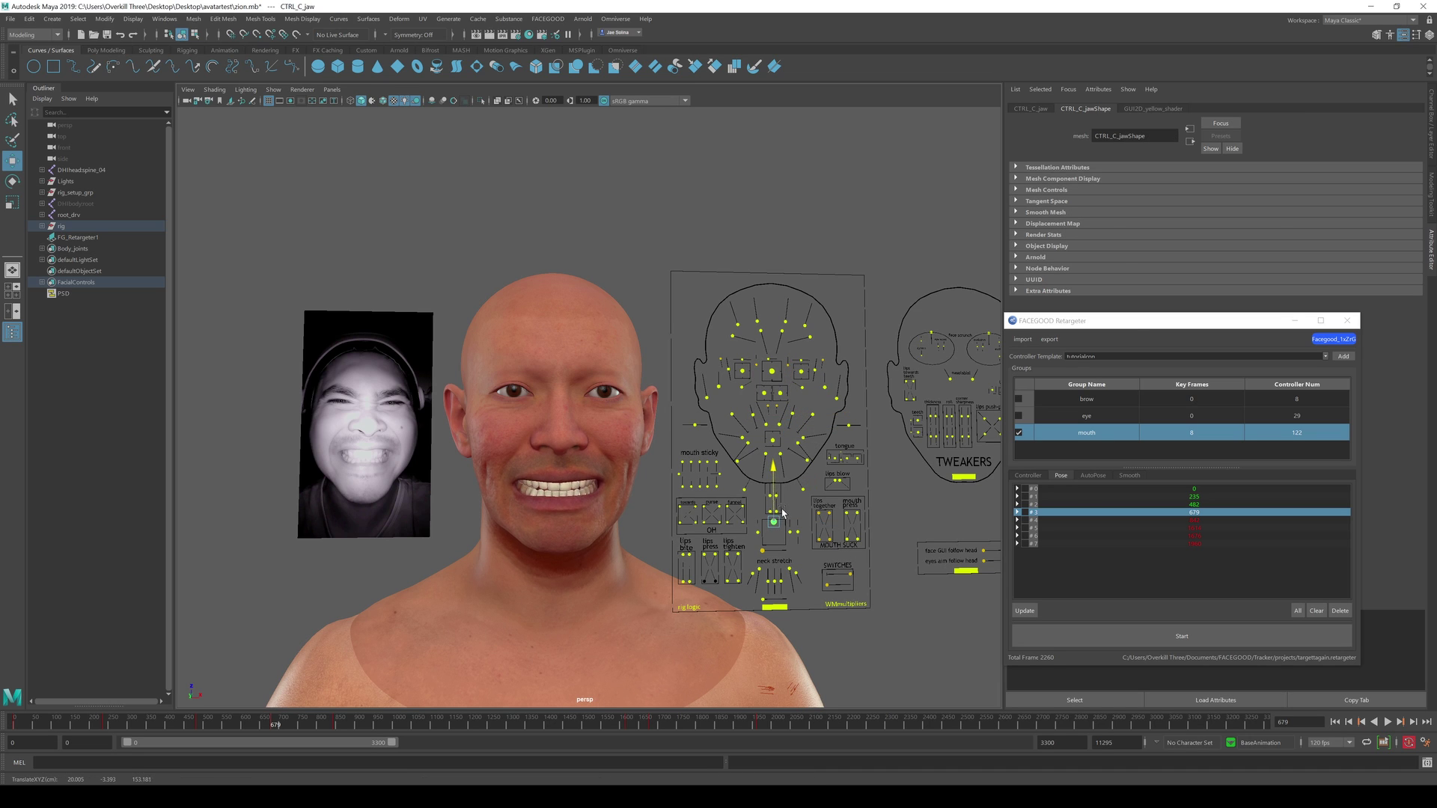
{"action": "key", "text": "w"}
{"action": "left_click", "coordinate": [756, 447]}
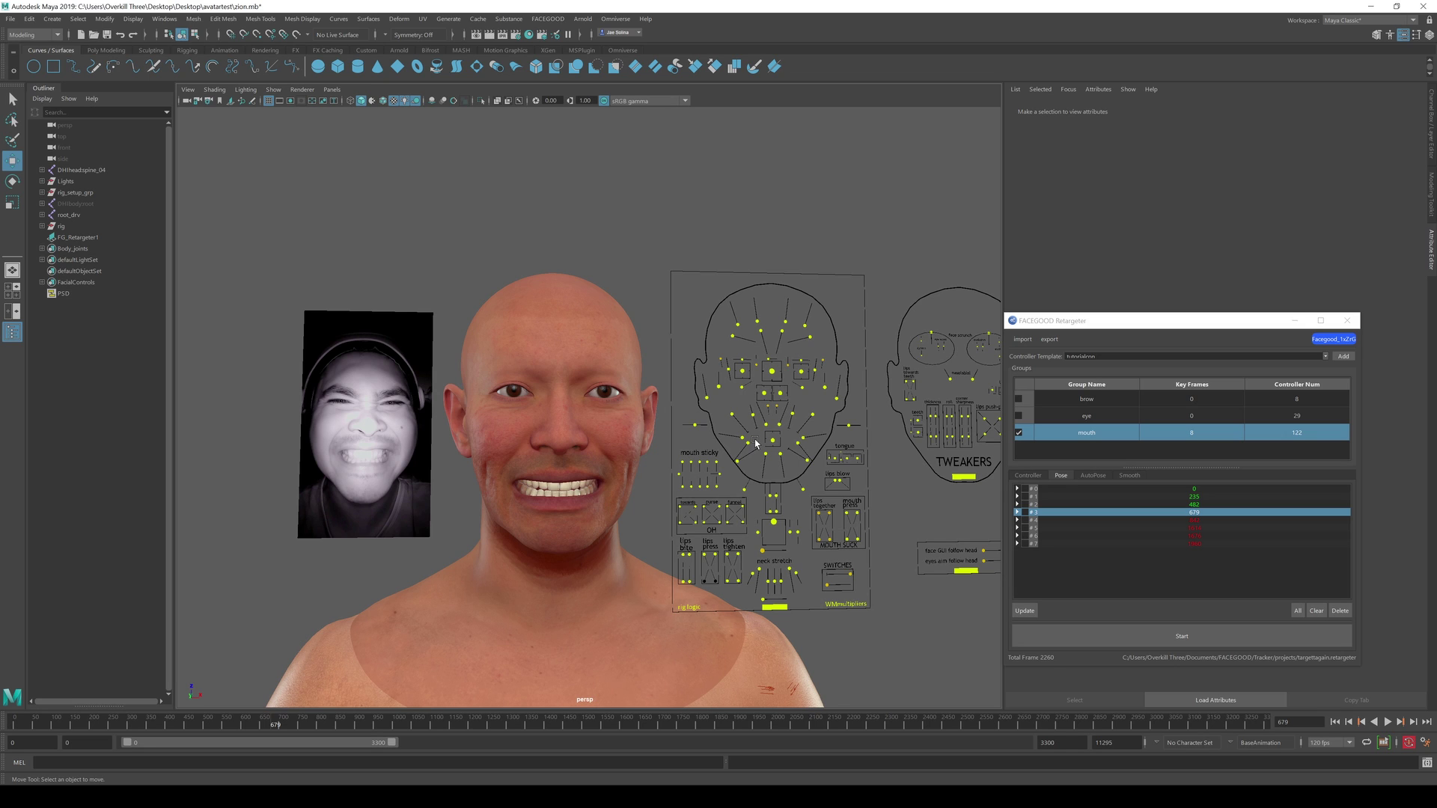
{"action": "left_click", "coordinate": [1025, 610]}
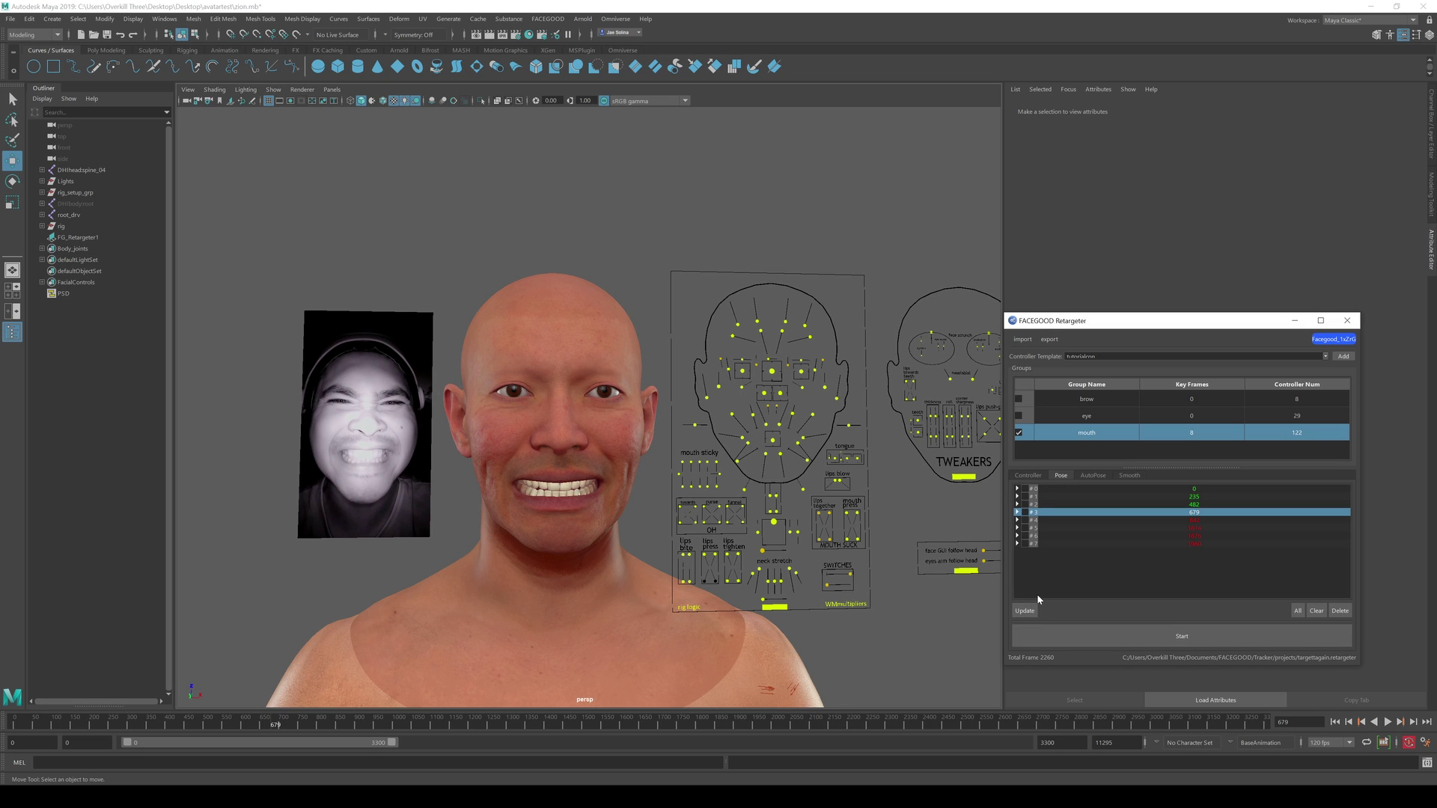
Purse the upper lip and funnel the lips open to show teeth
{"action": "left_click", "coordinate": [721, 509]}
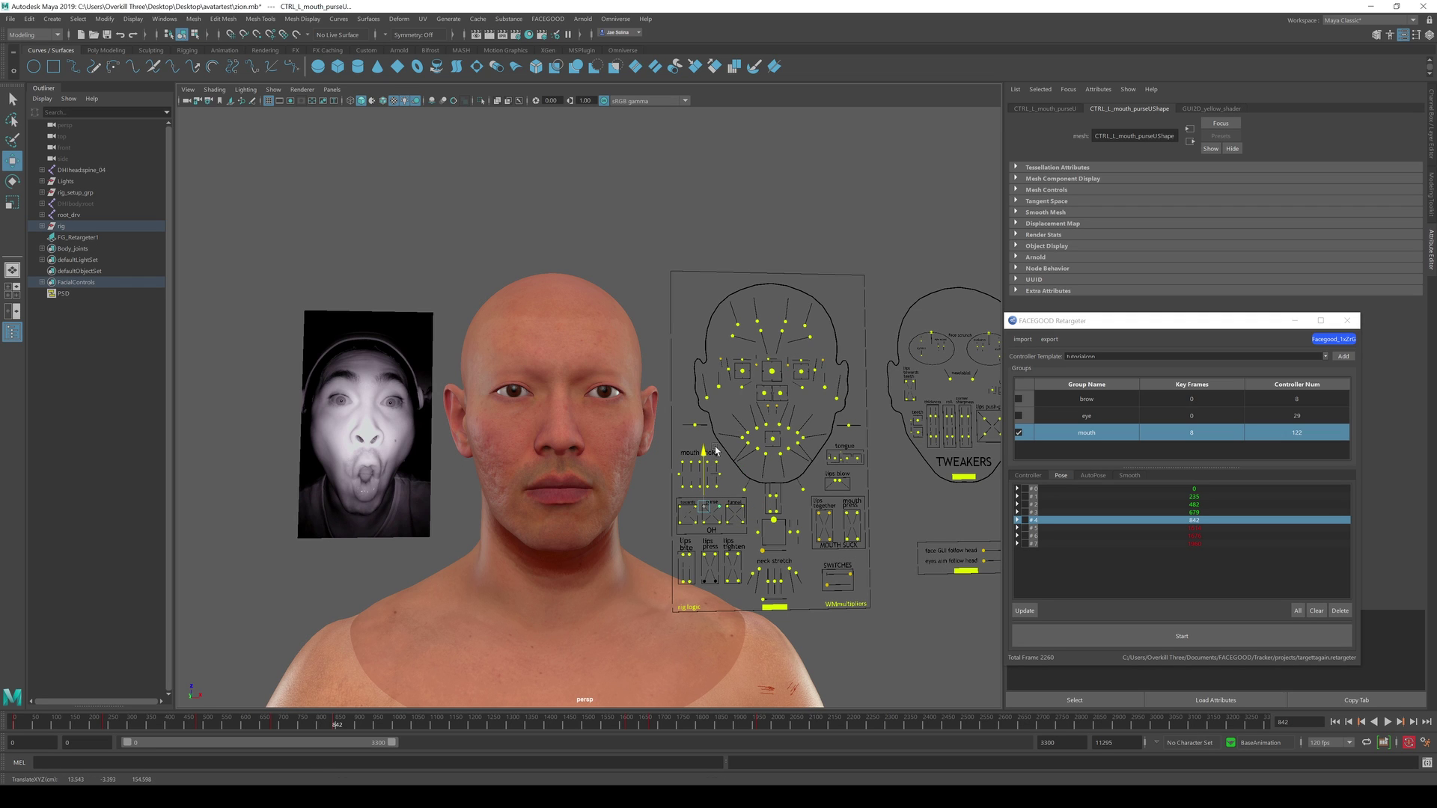
{"action": "left_click_drag", "start_coordinate": [717, 454], "coordinate": [716, 483]}
{"action": "left_click", "coordinate": [733, 502]}
{"action": "left_click_drag", "start_coordinate": [757, 522], "coordinate": [754, 508]}
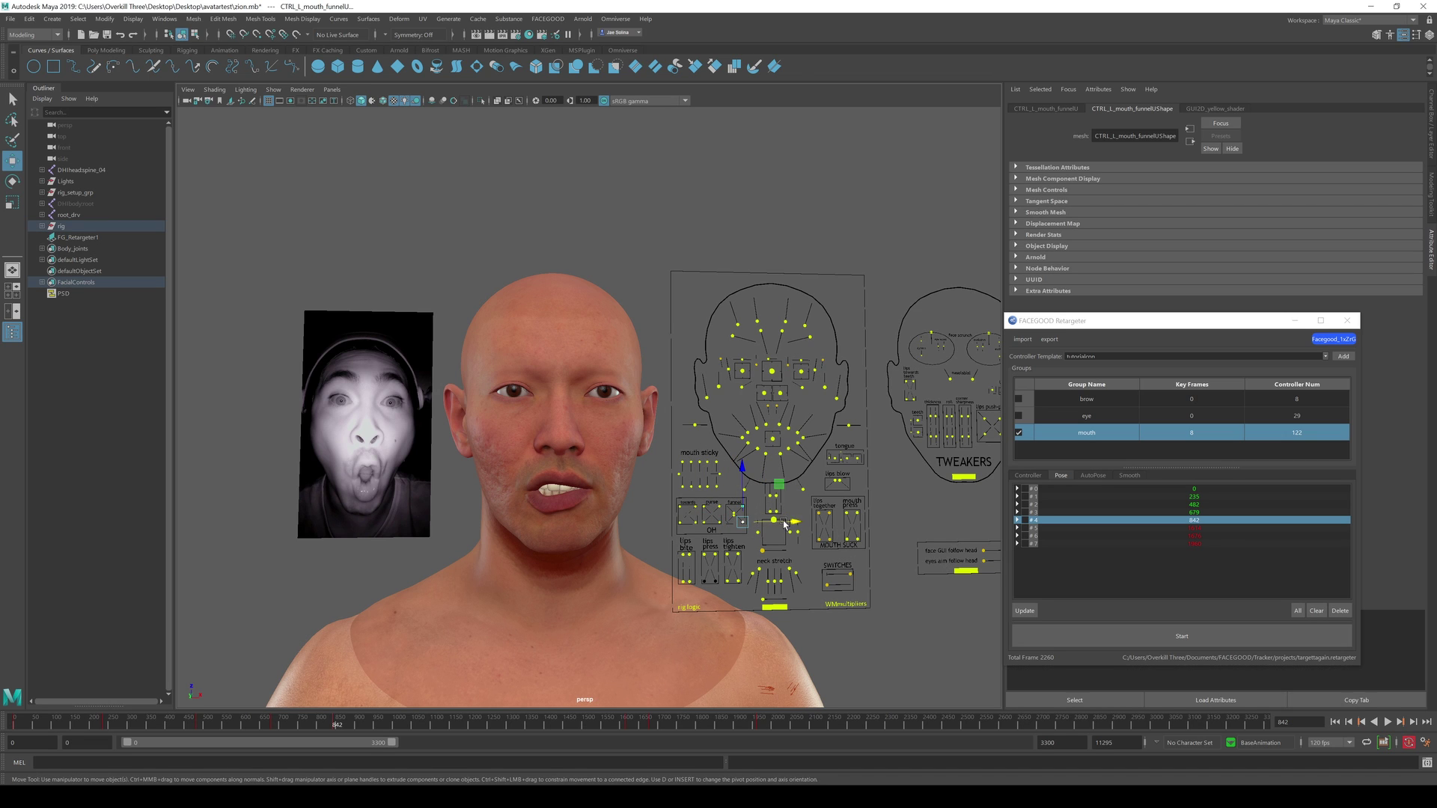
{"action": "left_click_drag", "start_coordinate": [770, 519], "coordinate": [780, 529]}
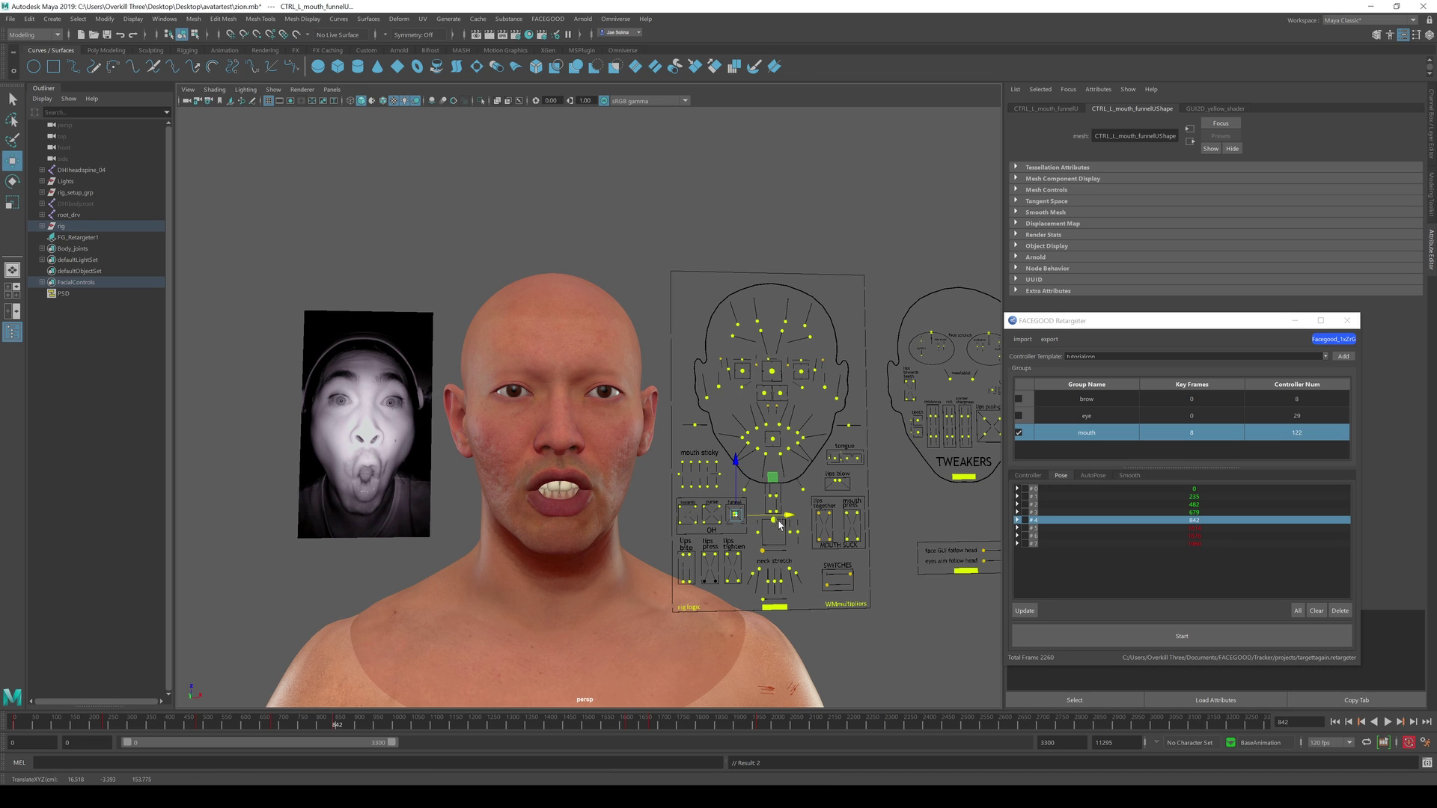
Nudge the central mouth control and lower the jaw to open the mouth wider
{"action": "left_click", "coordinate": [785, 463]}
{"action": "left_click", "coordinate": [775, 440]}
{"action": "left_click_drag", "start_coordinate": [776, 441], "coordinate": [787, 440]}
{"action": "left_click", "coordinate": [774, 494]}
{"action": "left_click_drag", "start_coordinate": [774, 494], "coordinate": [784, 512]}
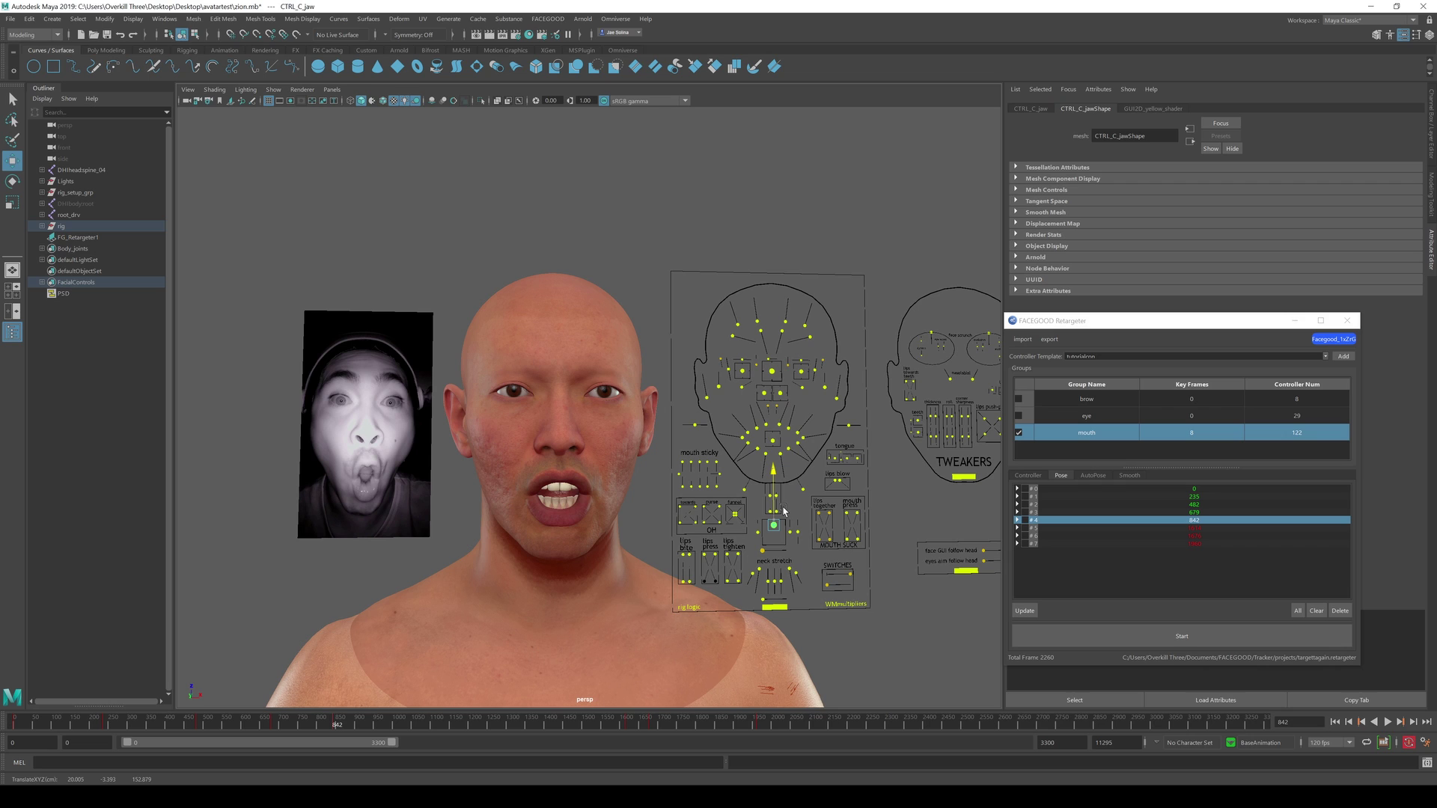
{"action": "left_click_drag", "start_coordinate": [783, 512], "coordinate": [787, 514]}
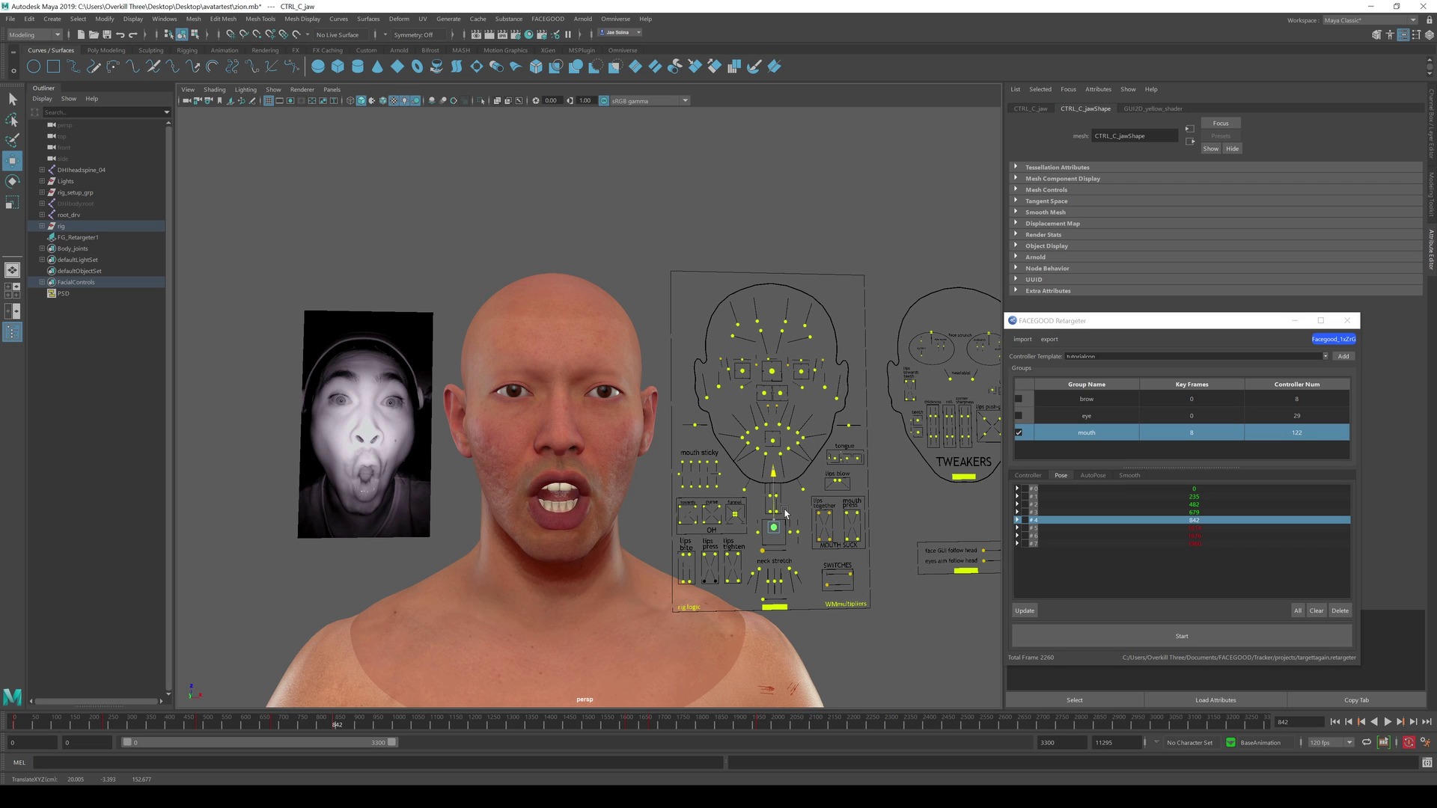
{"action": "key", "text": "w"}
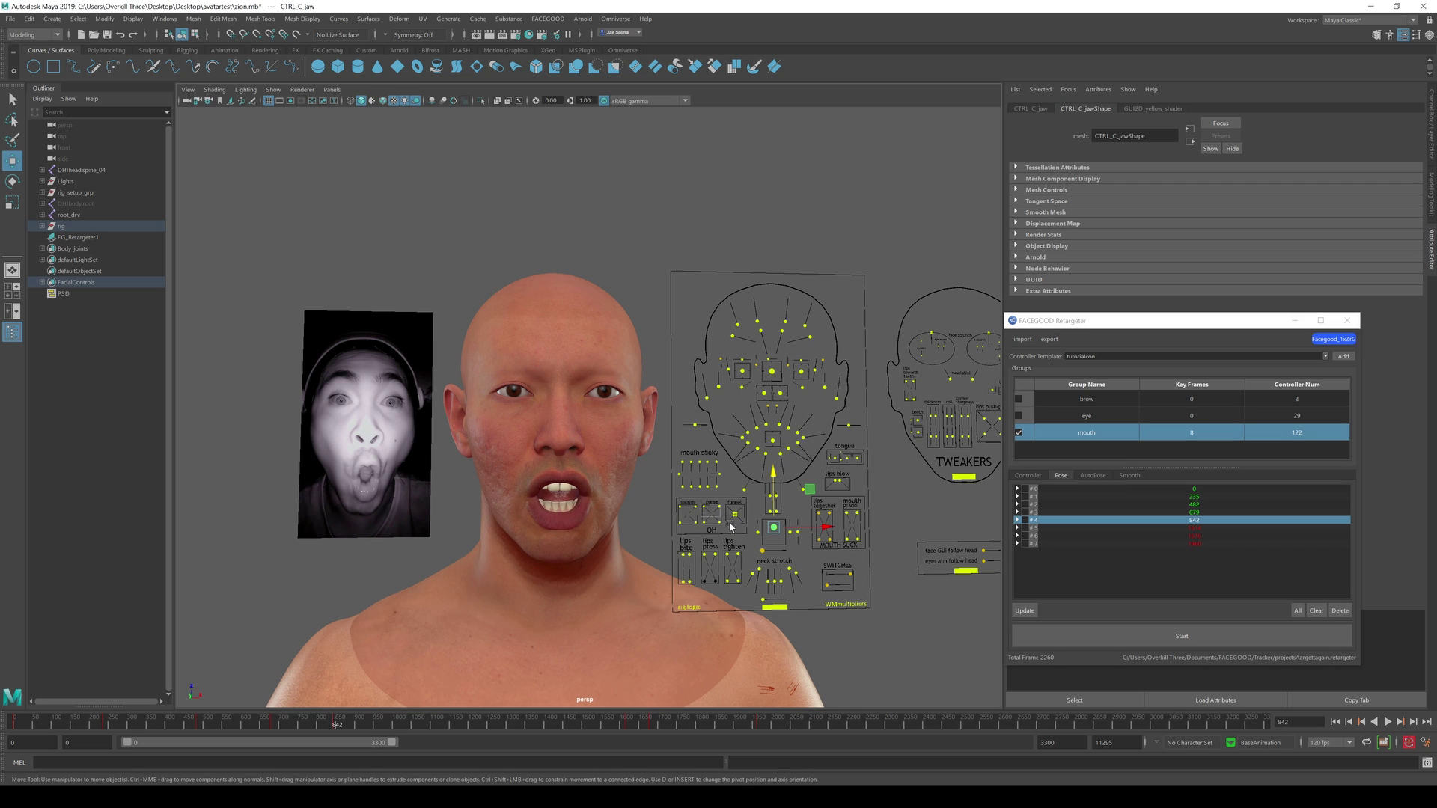
Push the upper and lower lips into a purse, lower the jaw and select the mouth centre
{"action": "left_click", "coordinate": [714, 517]}
{"action": "left_click_drag", "start_coordinate": [715, 497], "coordinate": [711, 485]}
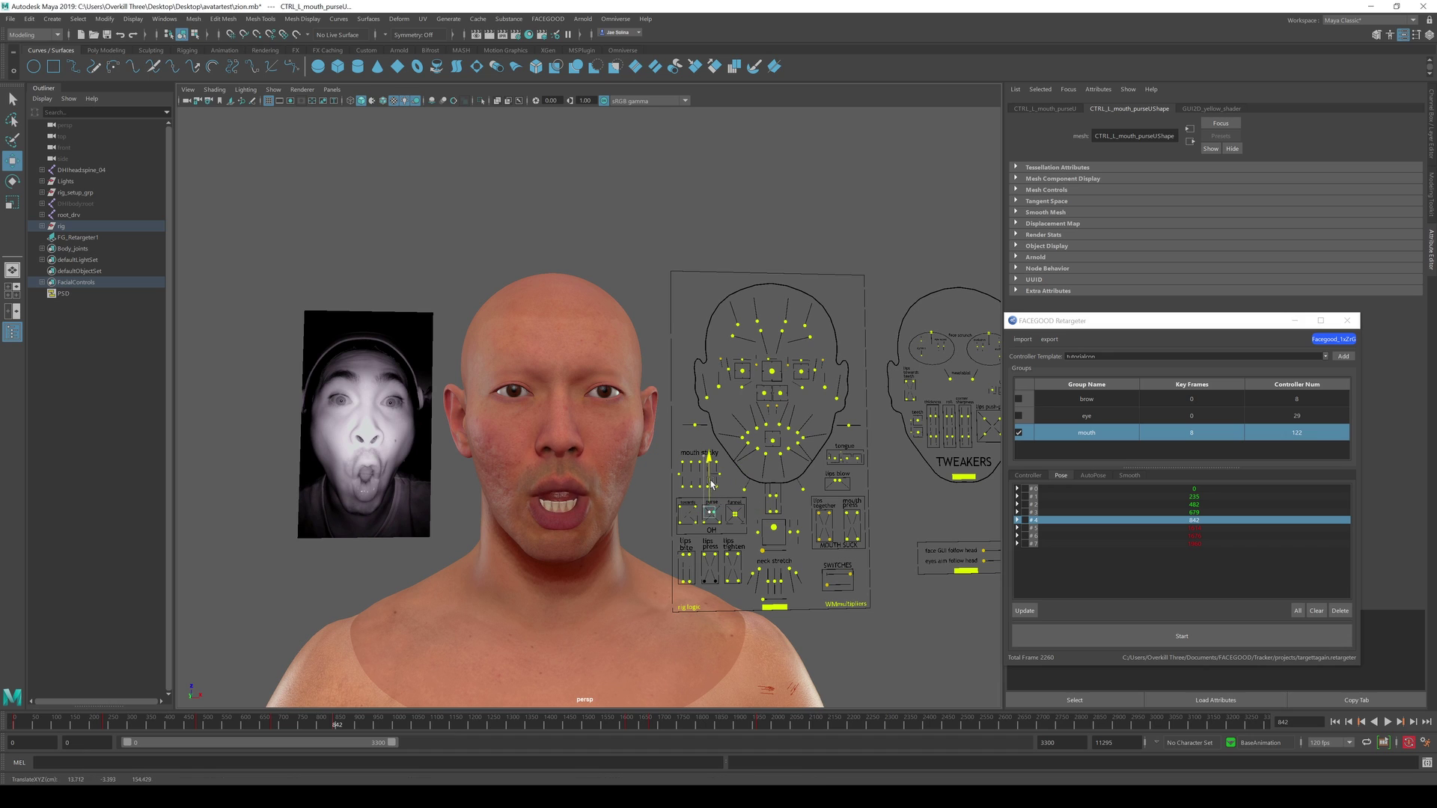
{"action": "left_click", "coordinate": [711, 505]}
{"action": "mouse_move", "coordinate": [714, 505]}
{"action": "left_mouse_down"}
{"action": "mouse_move", "coordinate": [714, 485]}
{"action": "mouse_move", "coordinate": [718, 498]}
{"action": "left_mouse_up"}
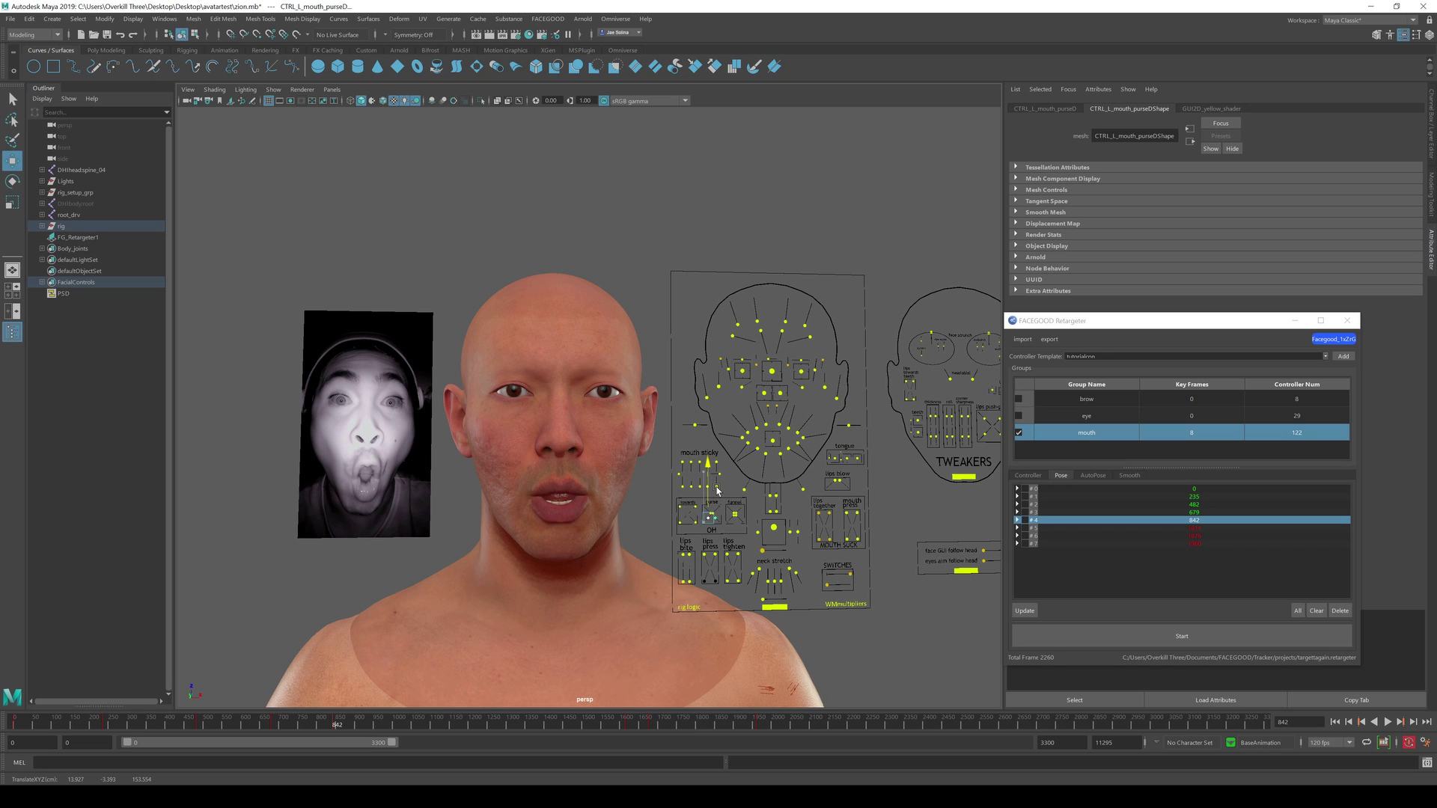
{"action": "left_click_drag", "start_coordinate": [716, 498], "coordinate": [784, 534]}
{"action": "left_click", "coordinate": [773, 526]}
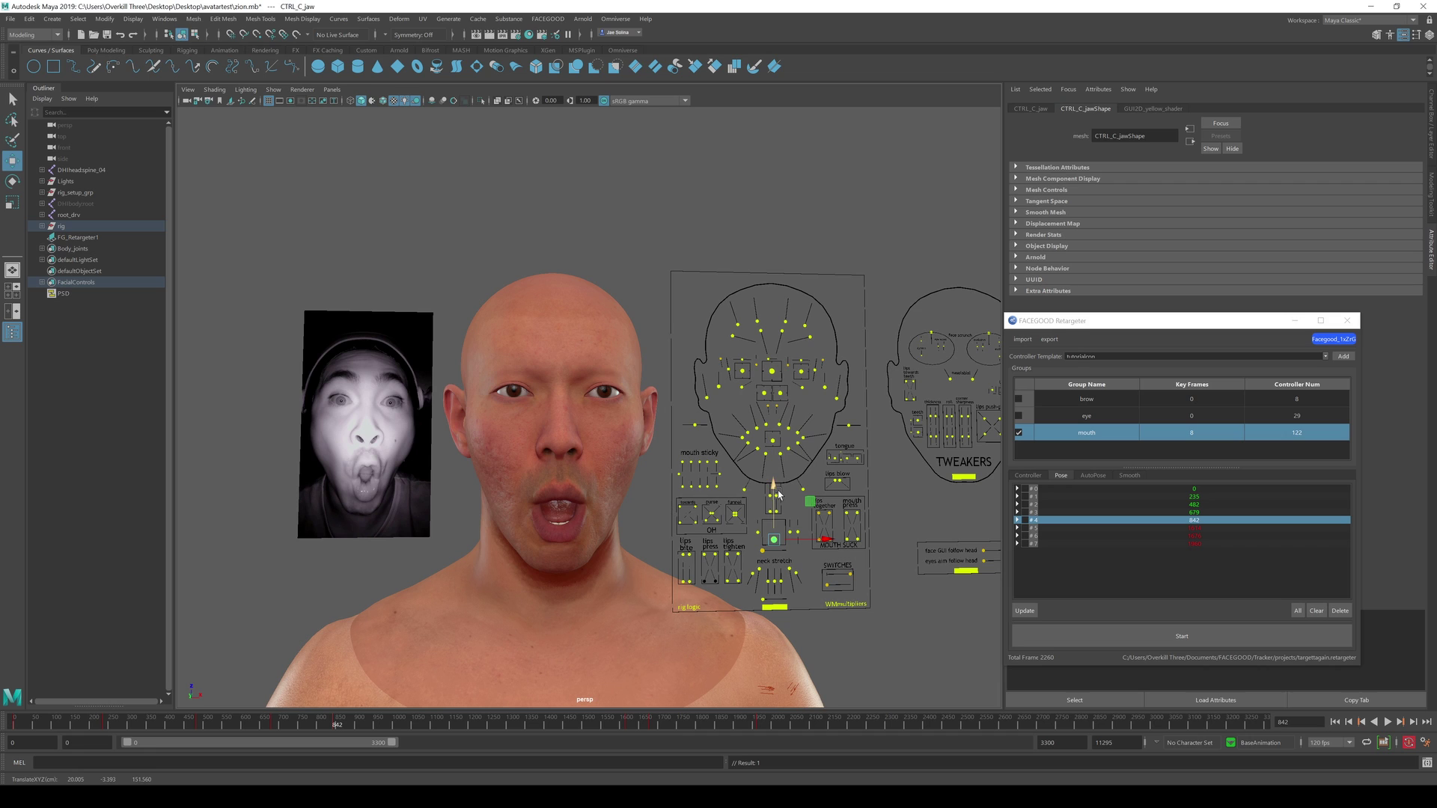
{"action": "left_click", "coordinate": [783, 440]}
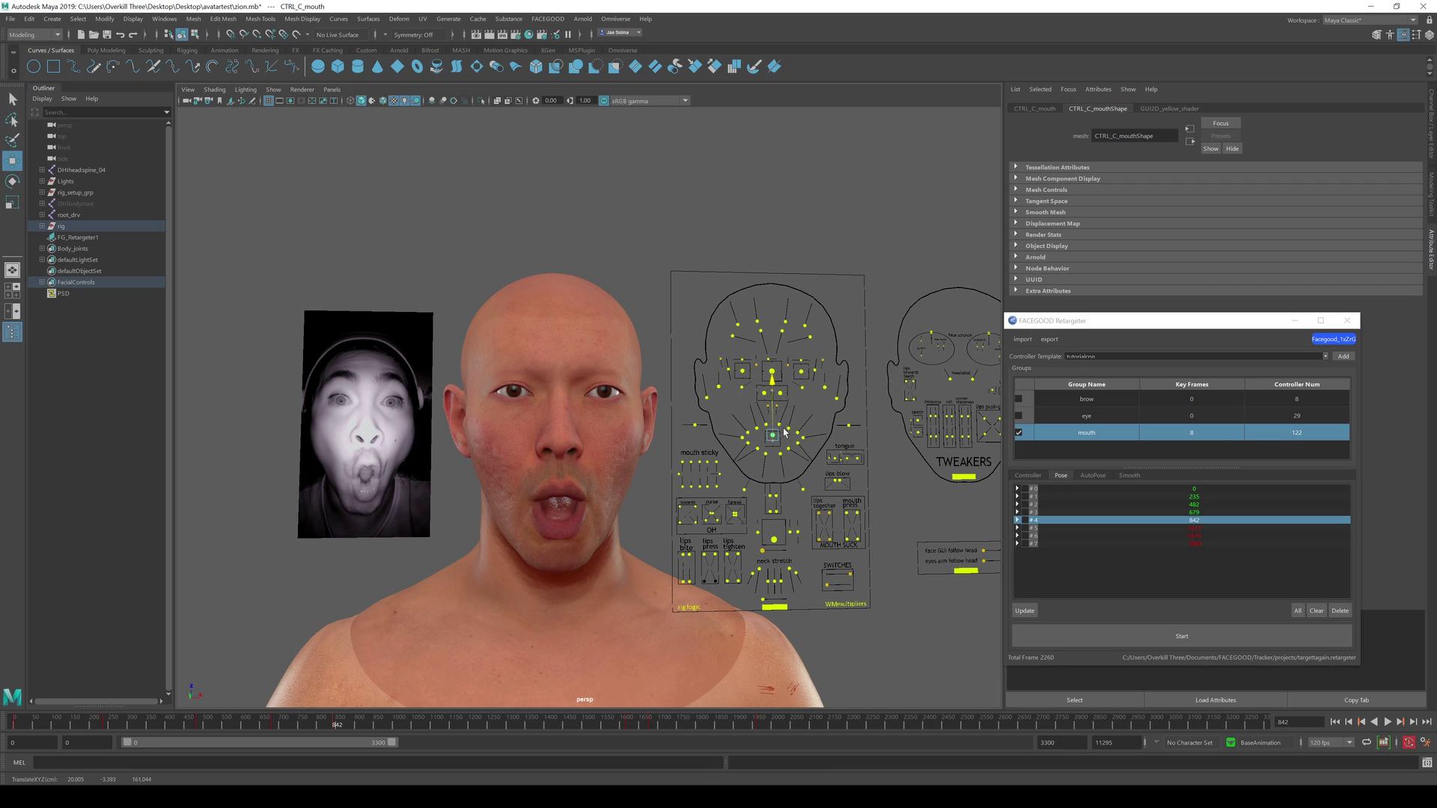
{"action": "left_click", "coordinate": [785, 430]}
Go to the frame-1614 pose, funnel the lips, shift the mouth centre and adjust the jaw
{"action": "left_click", "coordinate": [1028, 528]}
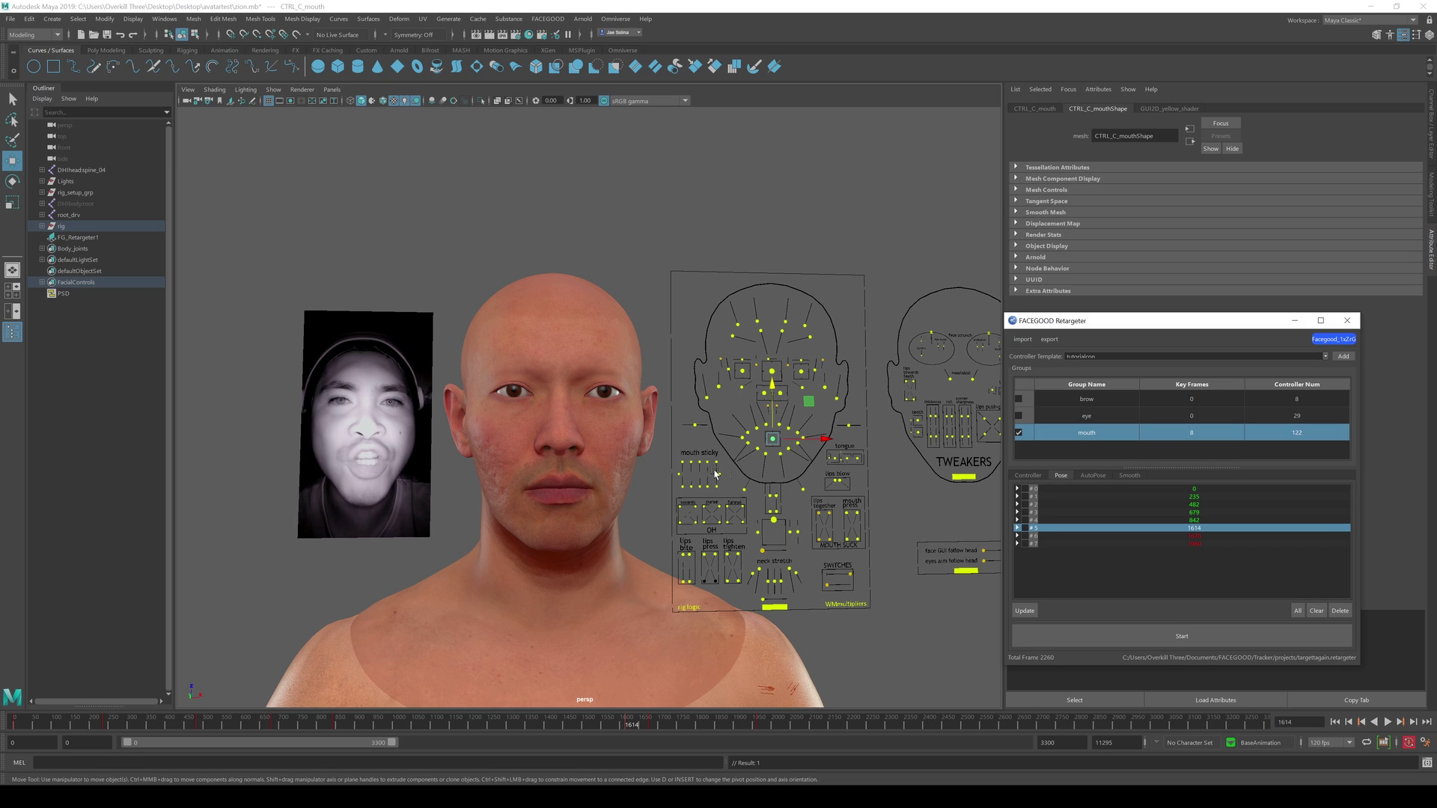
{"action": "left_click", "coordinate": [735, 509]}
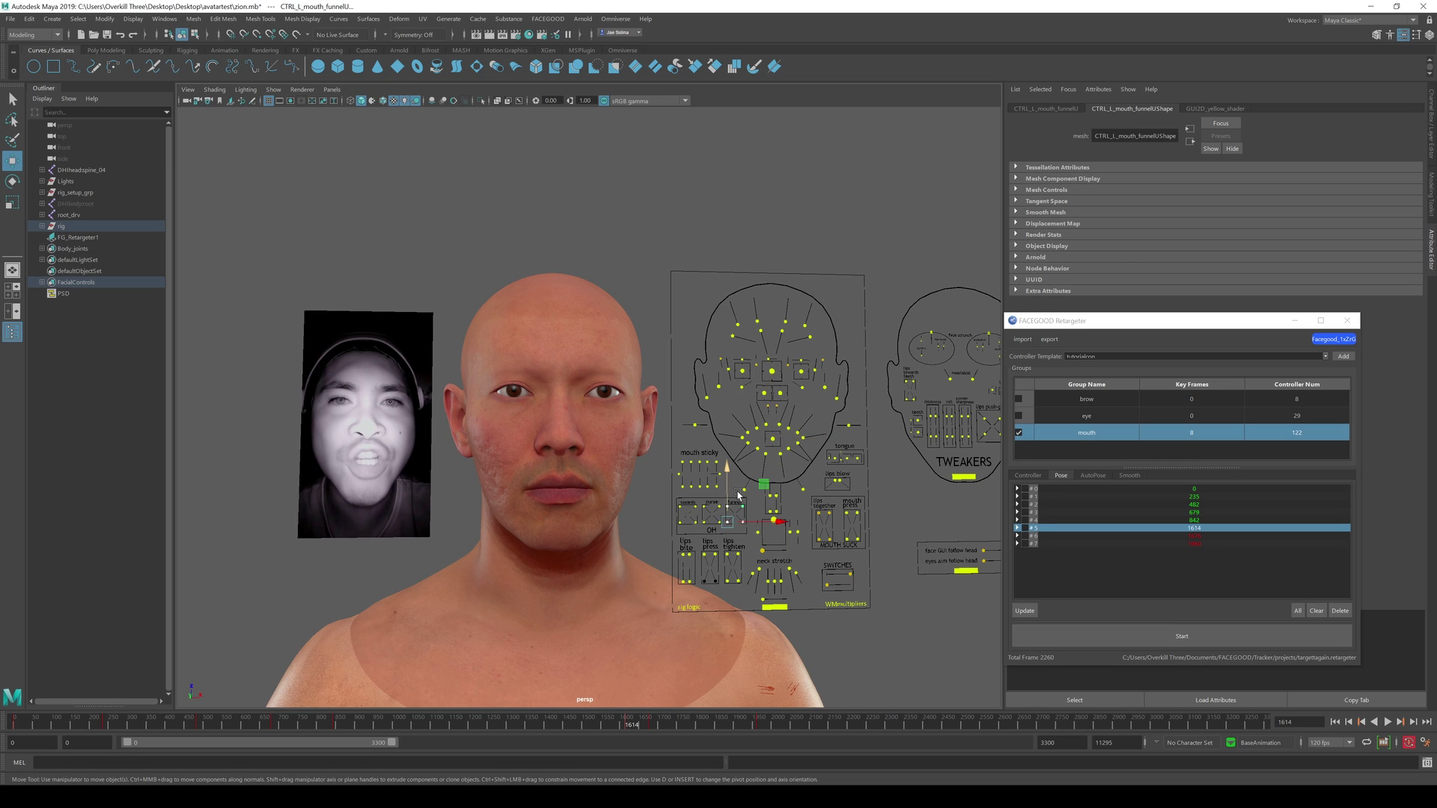
{"action": "left_click", "coordinate": [740, 500]}
{"action": "left_click_drag", "start_coordinate": [736, 506], "coordinate": [737, 495]}
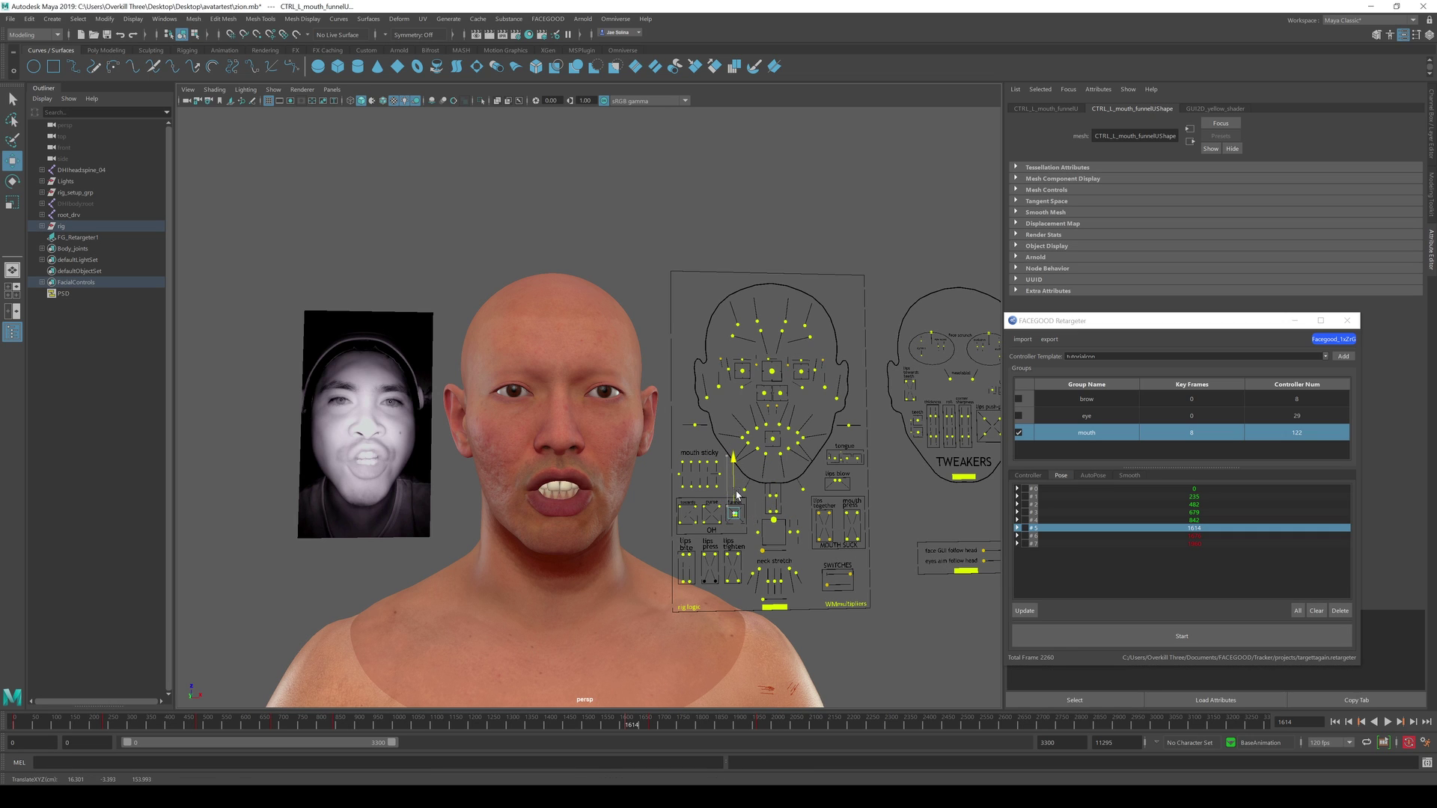
{"action": "left_click", "coordinate": [785, 524]}
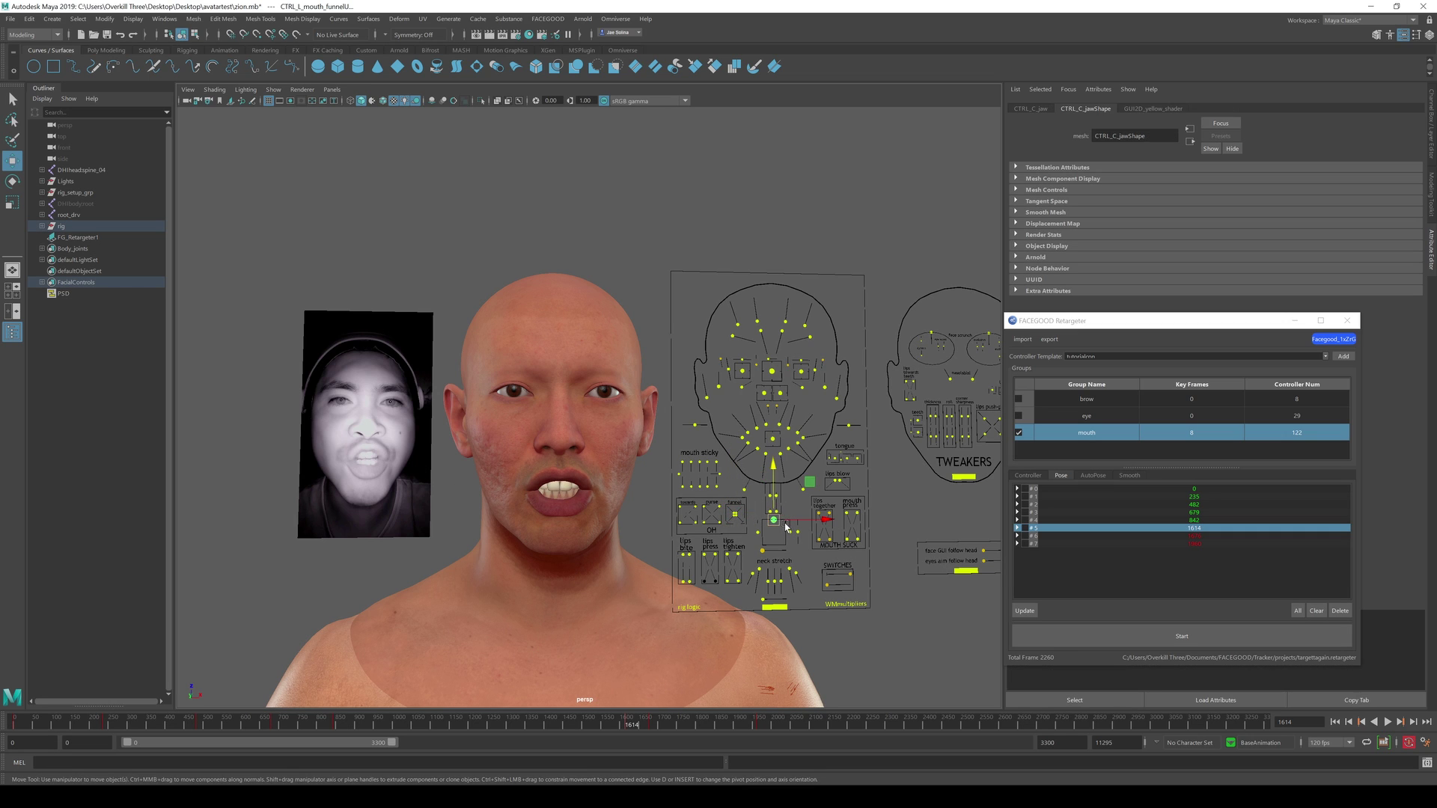
{"action": "left_click", "coordinate": [773, 435]}
{"action": "left_click_drag", "start_coordinate": [775, 438], "coordinate": [786, 430]}
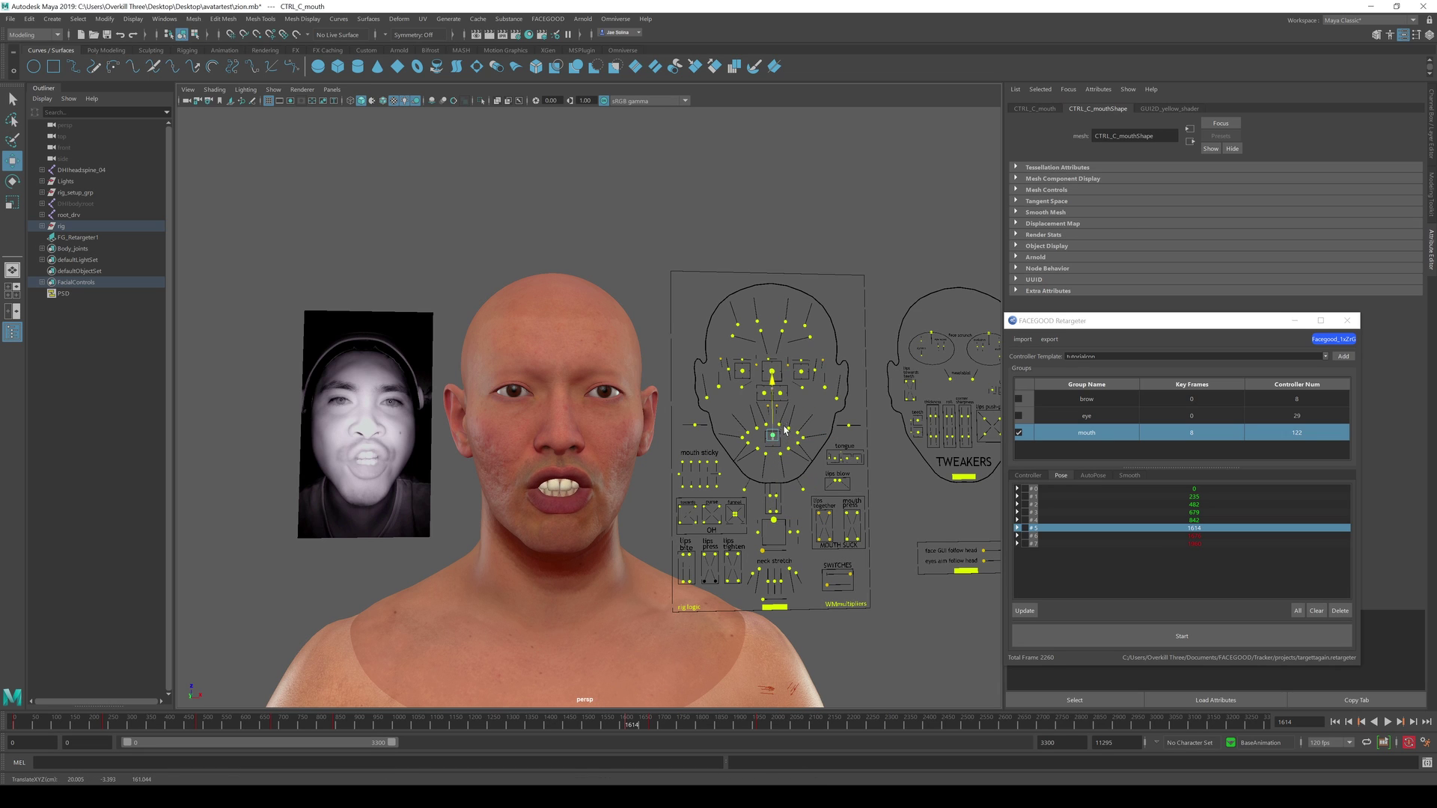
{"action": "left_click", "coordinate": [779, 522]}
{"action": "left_click_drag", "start_coordinate": [779, 522], "coordinate": [783, 508]}
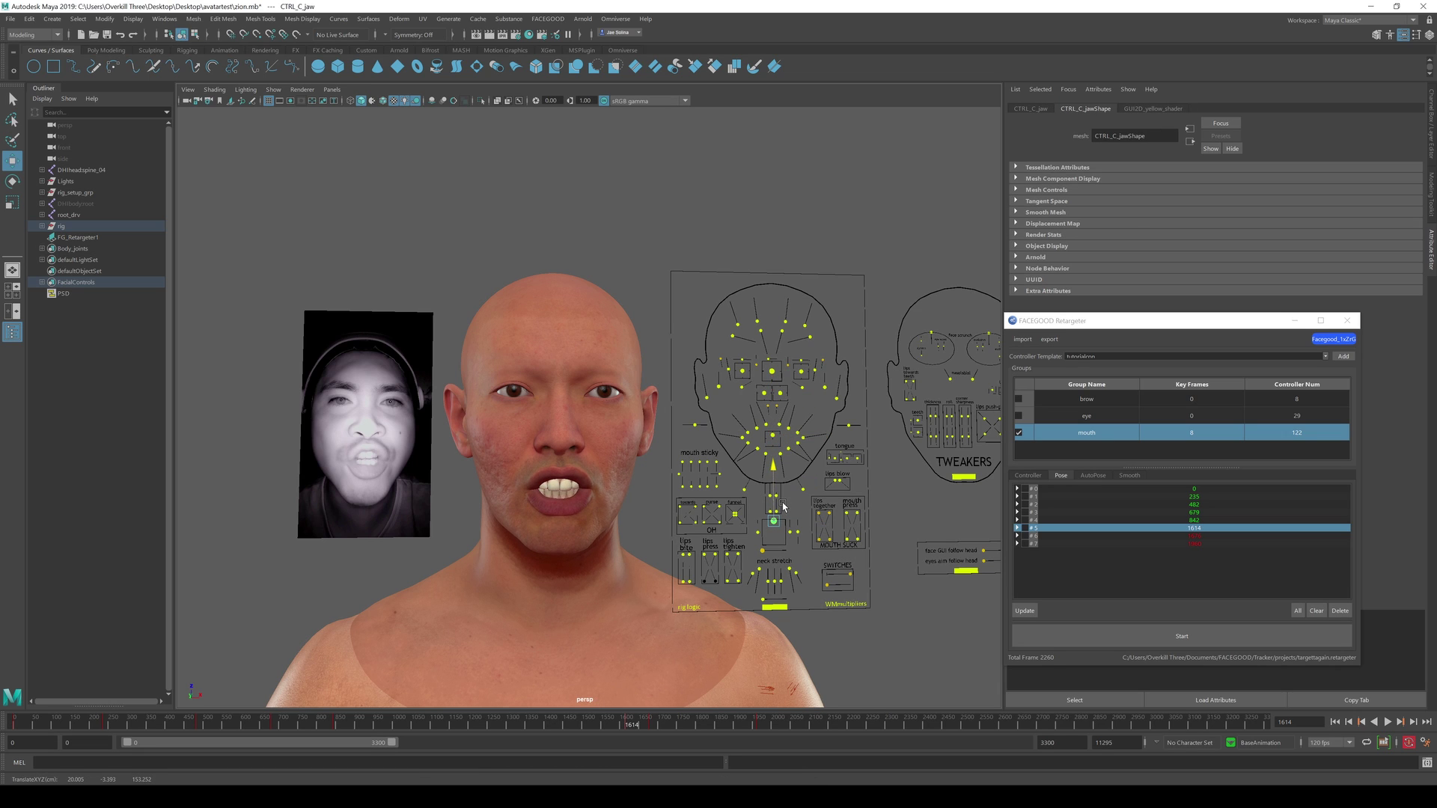
Select the frame 1676 pose, pull both mouth corners up and depress the right lower lip
{"action": "left_click", "coordinate": [1068, 536]}
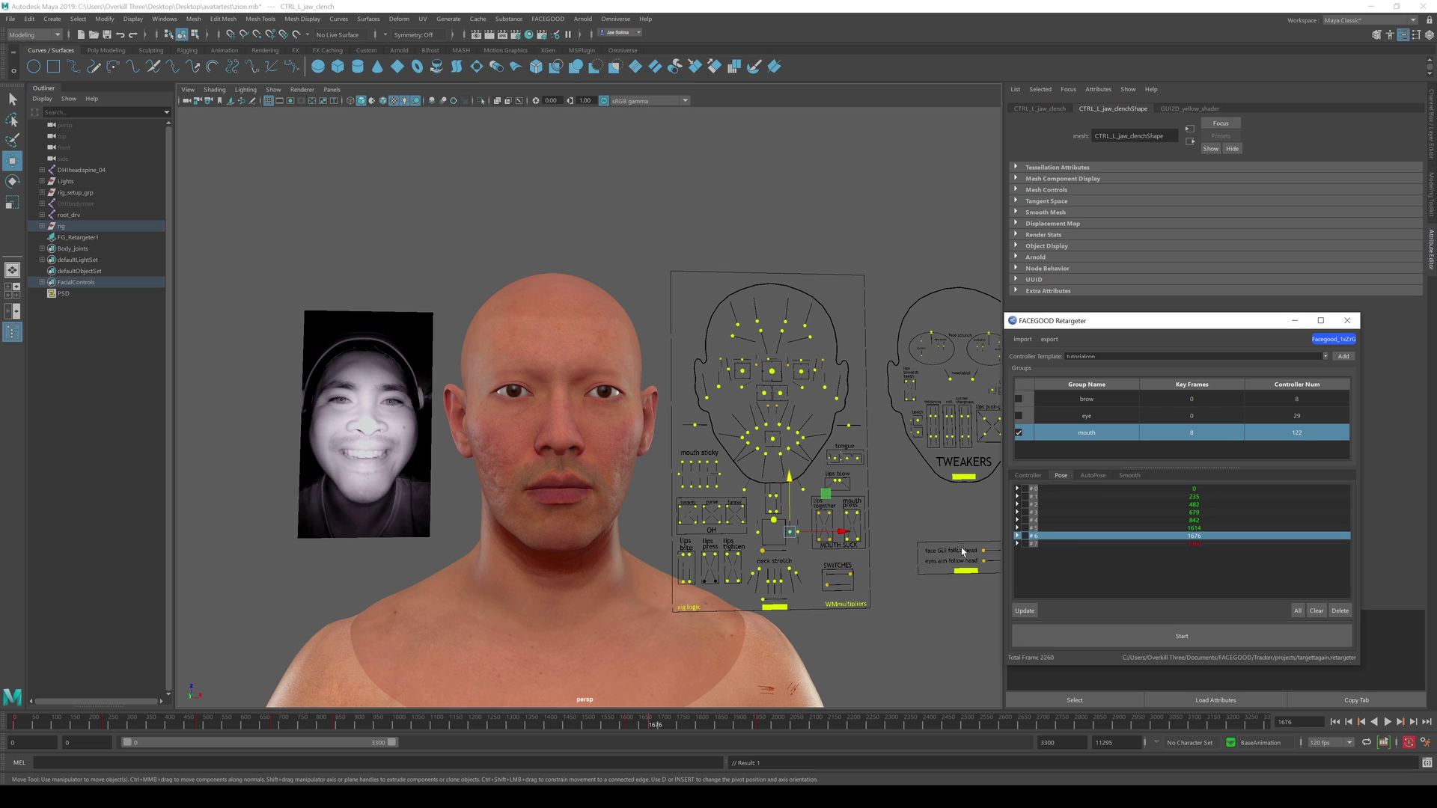
{"action": "left_click", "coordinate": [763, 441]}
{"action": "left_click_drag", "start_coordinate": [763, 441], "coordinate": [741, 417]}
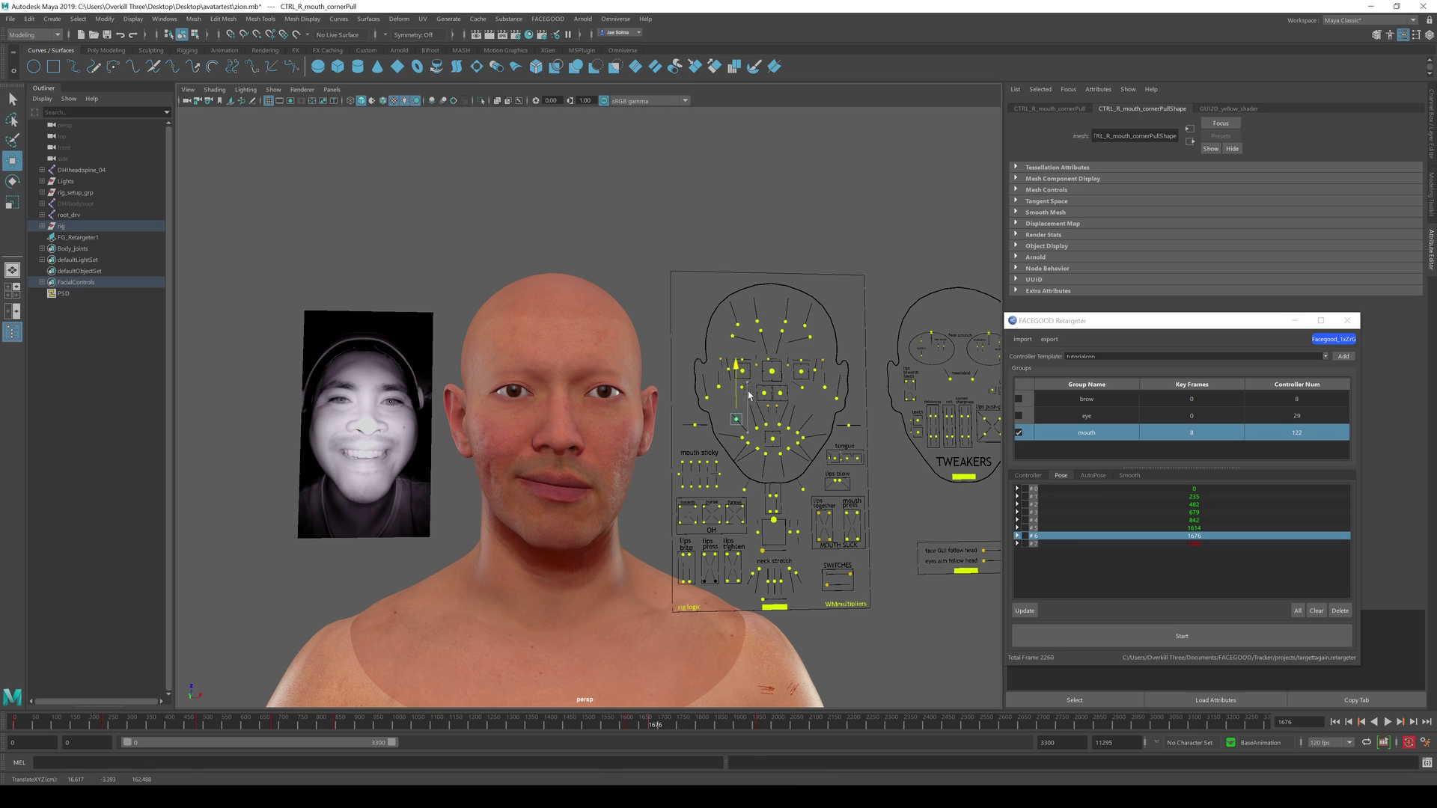
{"action": "left_click", "coordinate": [801, 370]}
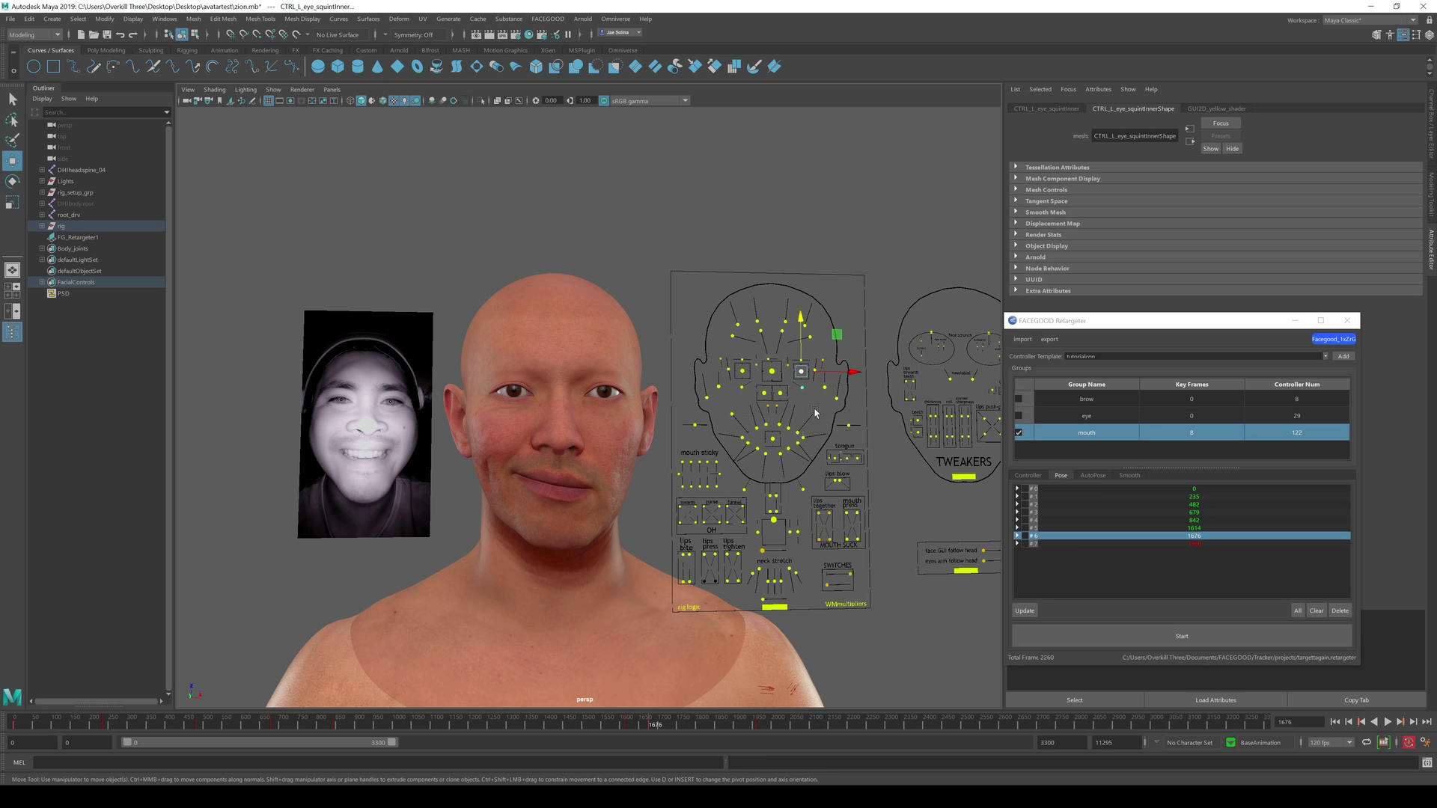
{"action": "left_click", "coordinate": [806, 437]}
{"action": "left_click_drag", "start_coordinate": [806, 437], "coordinate": [812, 416]}
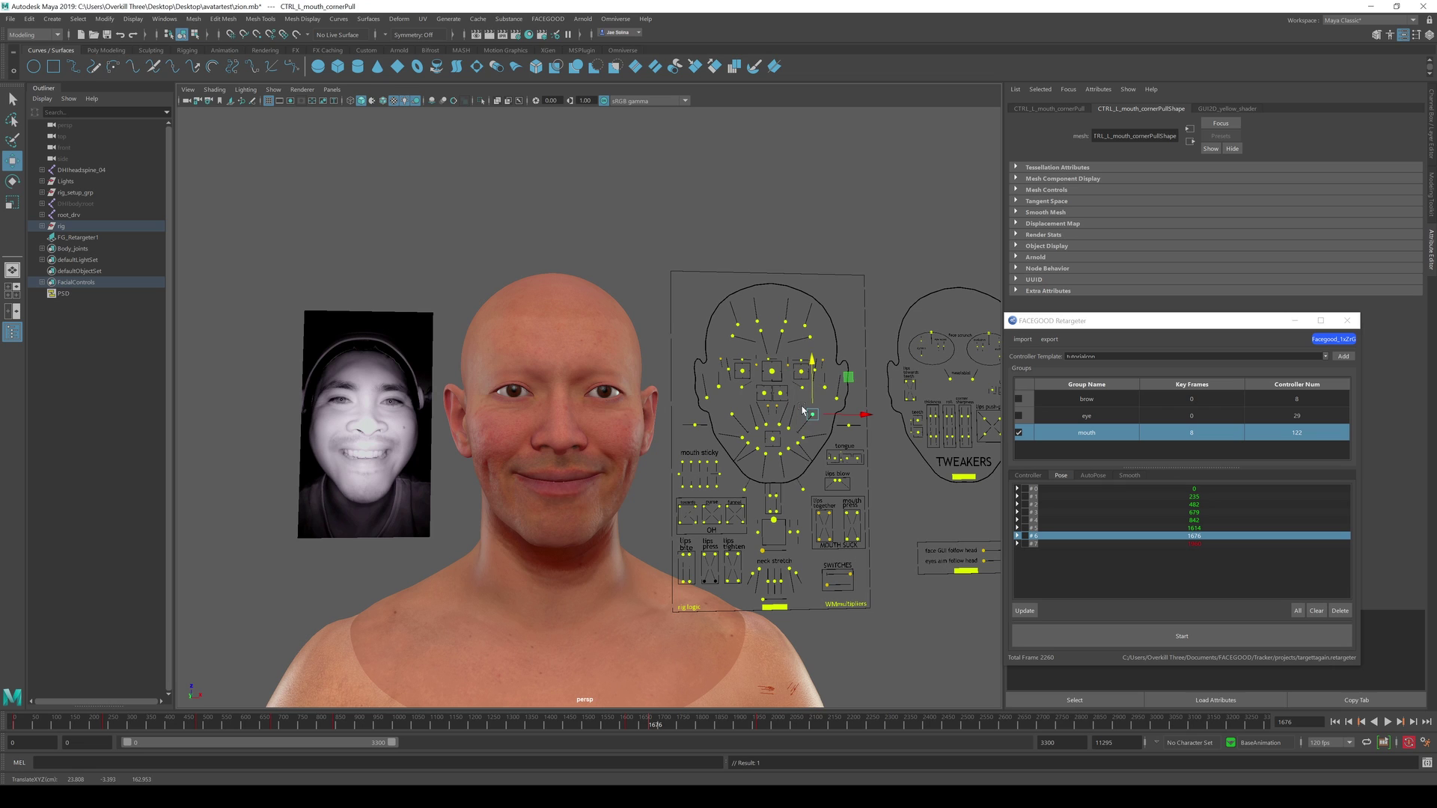
{"action": "left_click", "coordinate": [772, 452]}
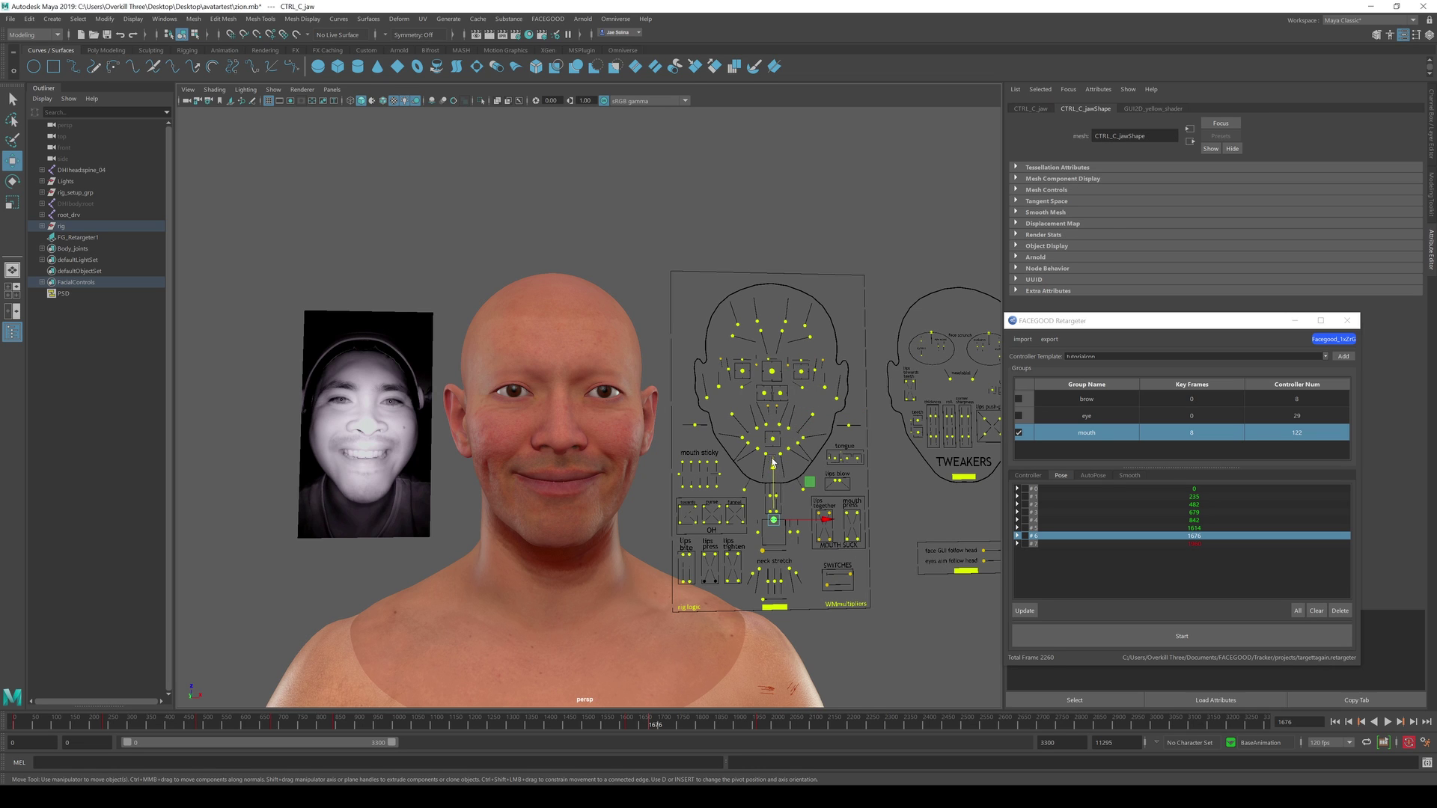
{"action": "mouse_move", "coordinate": [774, 452]}
{"action": "left_mouse_down"}
{"action": "mouse_move", "coordinate": [765, 466]}
{"action": "mouse_move", "coordinate": [794, 465]}
{"action": "left_mouse_up"}
{"action": "left_click", "coordinate": [782, 454]}
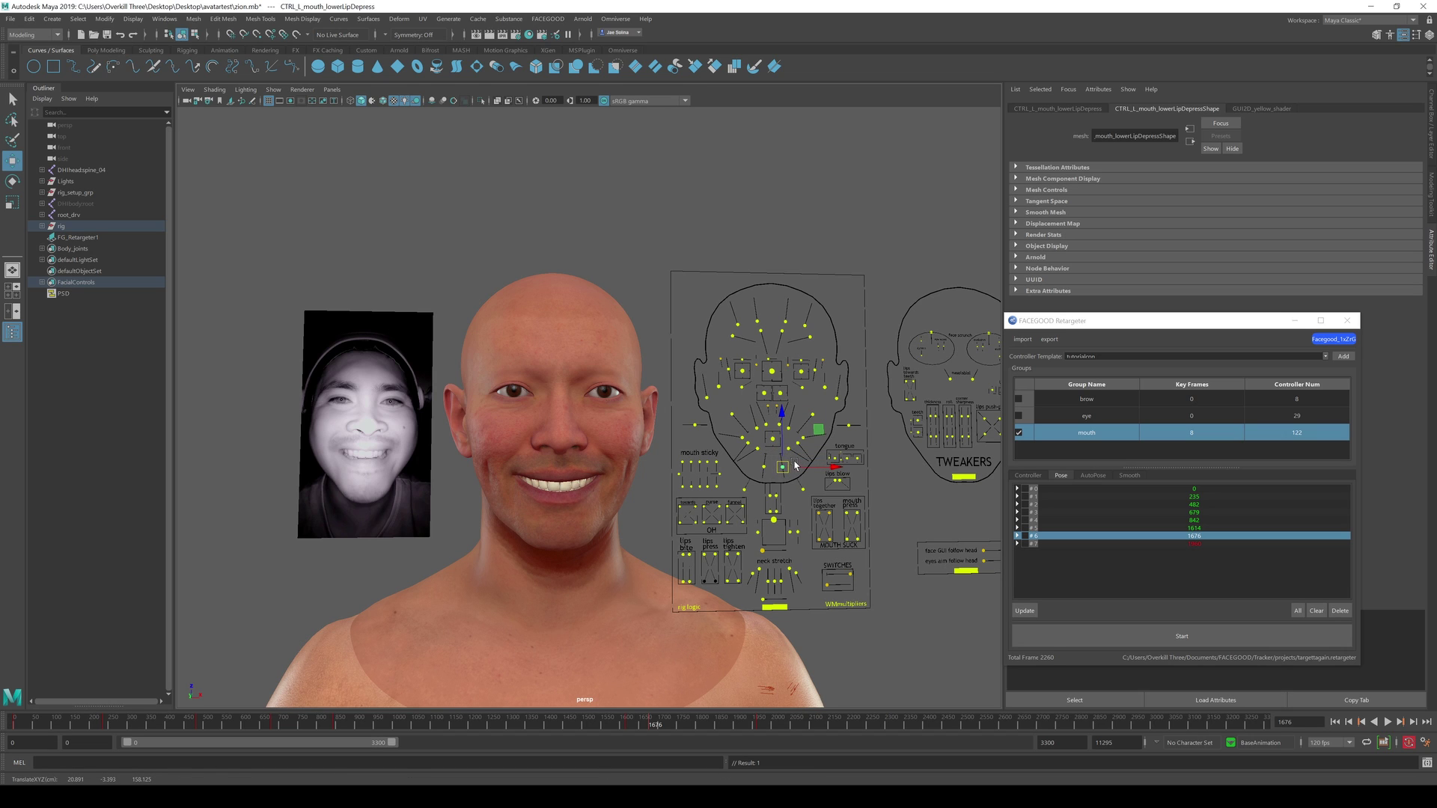
Fine-tune both mouth corners, lower the jaw slightly, and update the frame 1676 pose
{"action": "left_click", "coordinate": [735, 417]}
{"action": "left_click_drag", "start_coordinate": [738, 418], "coordinate": [732, 421]}
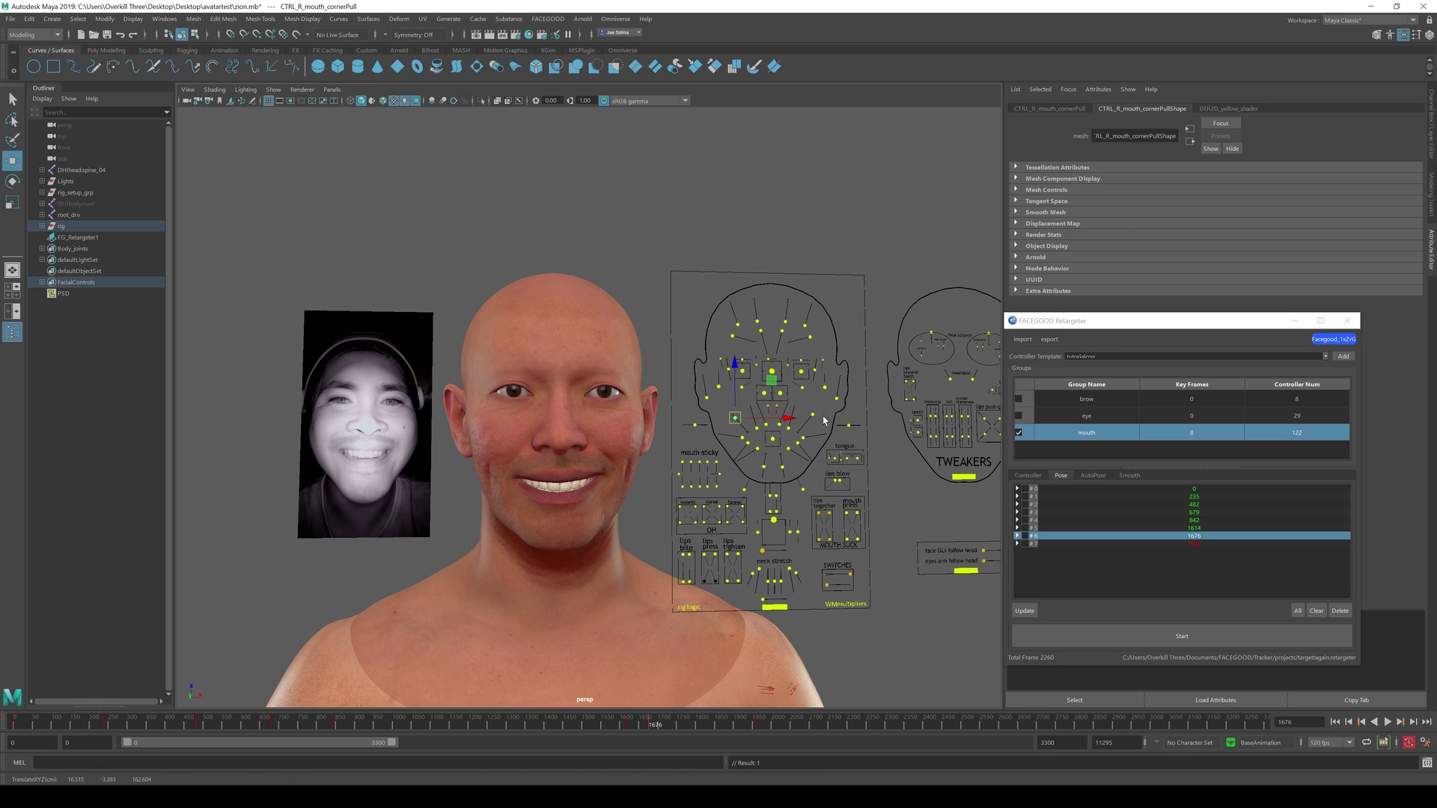
{"action": "left_click", "coordinate": [810, 418]}
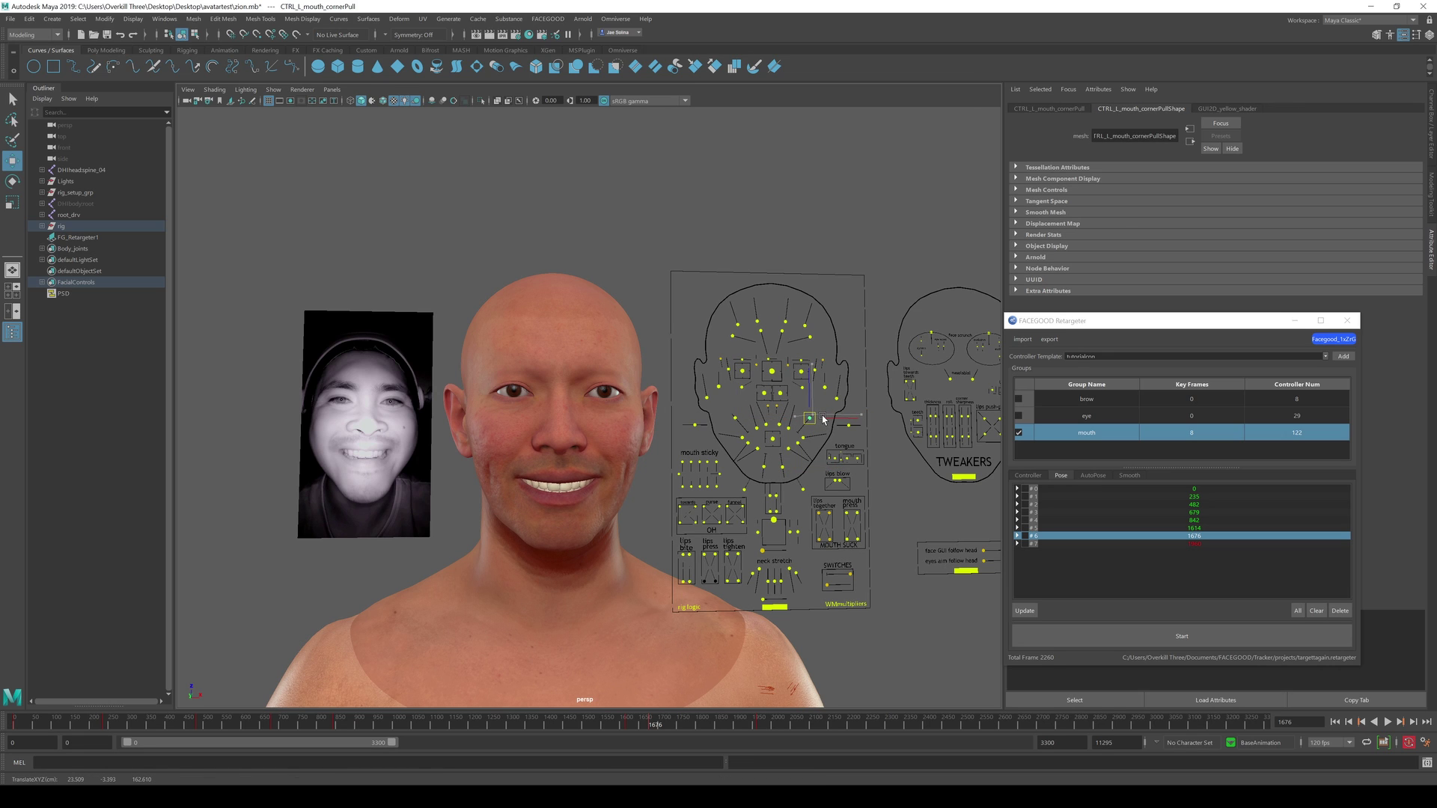
{"action": "left_click_drag", "start_coordinate": [824, 419], "coordinate": [826, 420]}
{"action": "left_click", "coordinate": [1241, 614]}
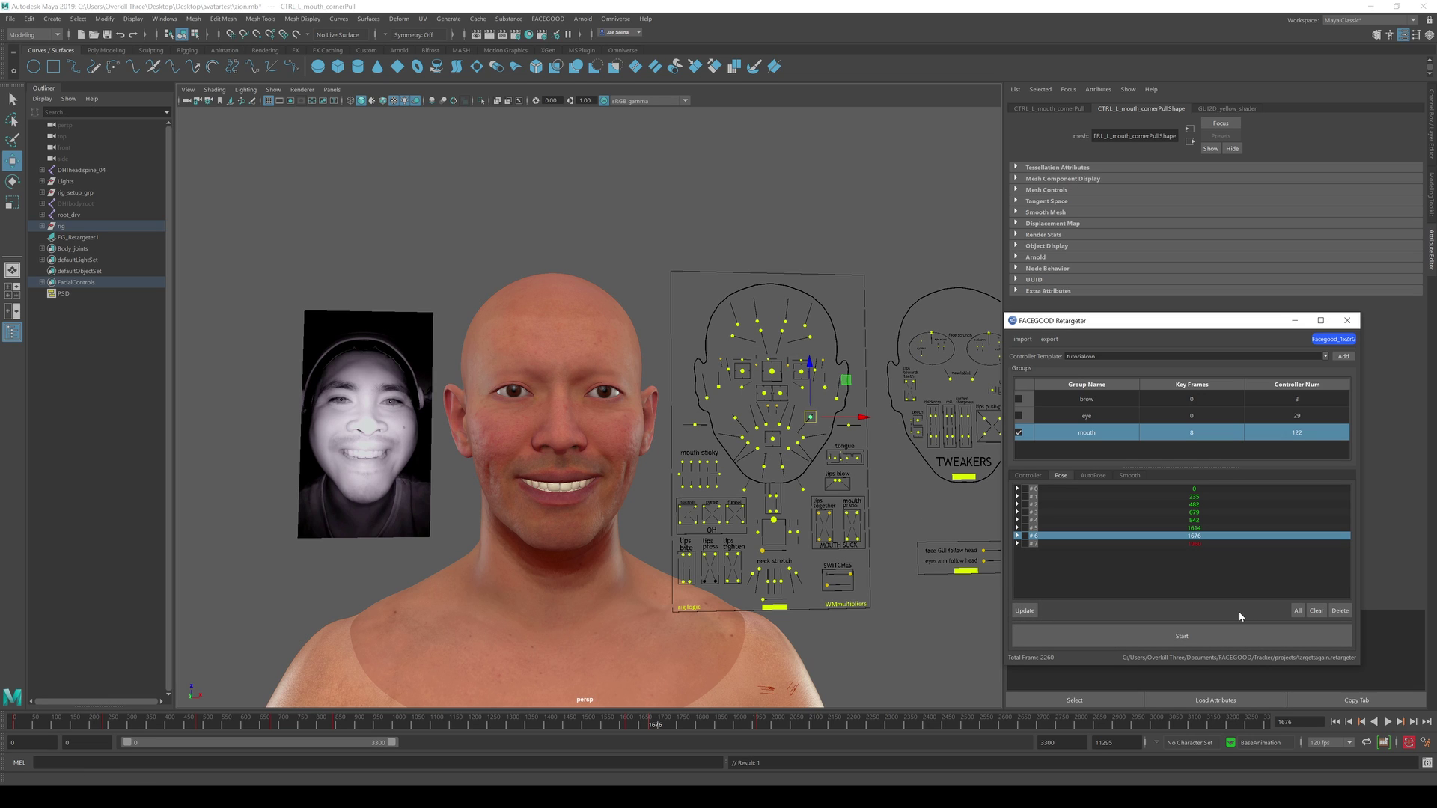
{"action": "left_click", "coordinate": [786, 526]}
{"action": "left_click_drag", "start_coordinate": [785, 507], "coordinate": [784, 511]}
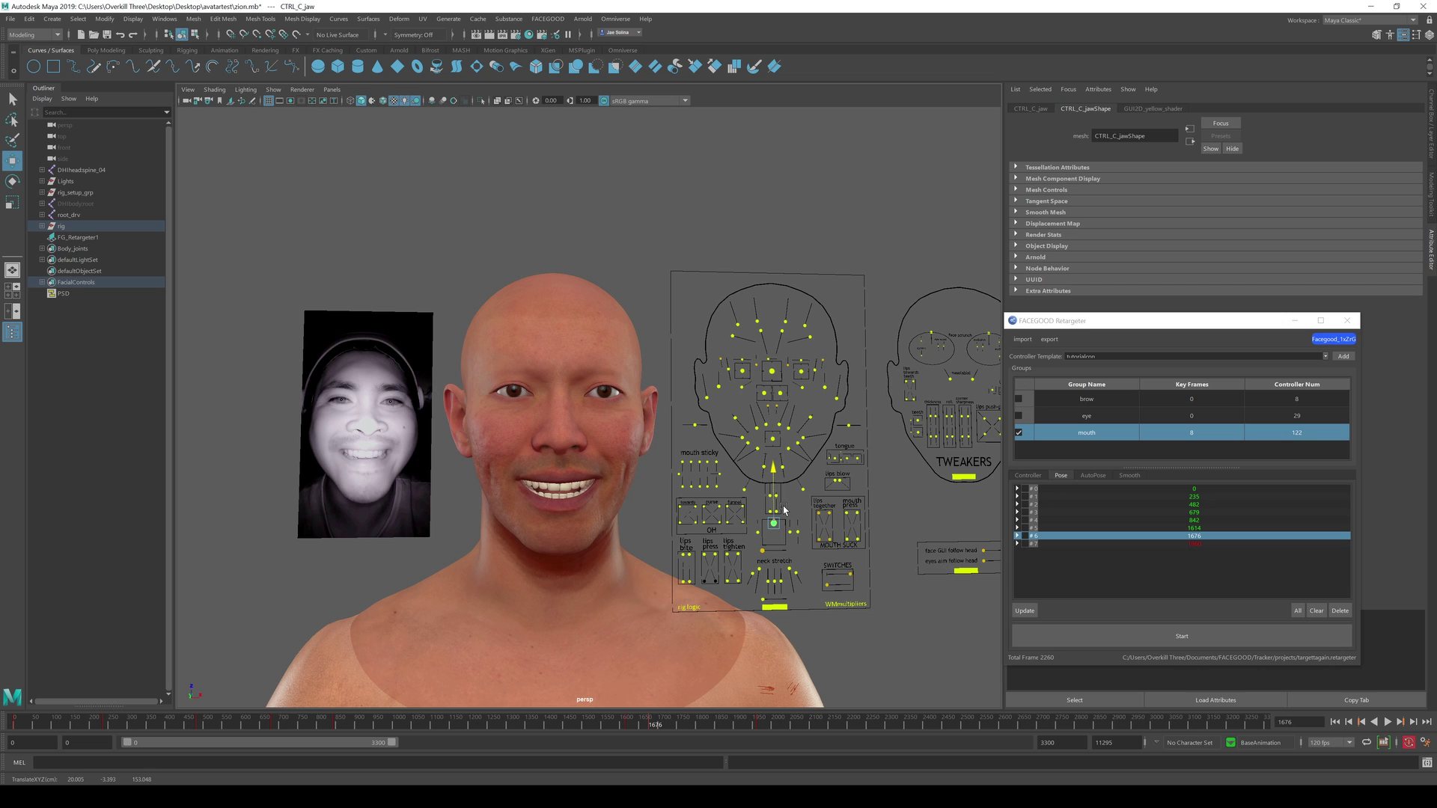
{"action": "left_click", "coordinate": [766, 461]}
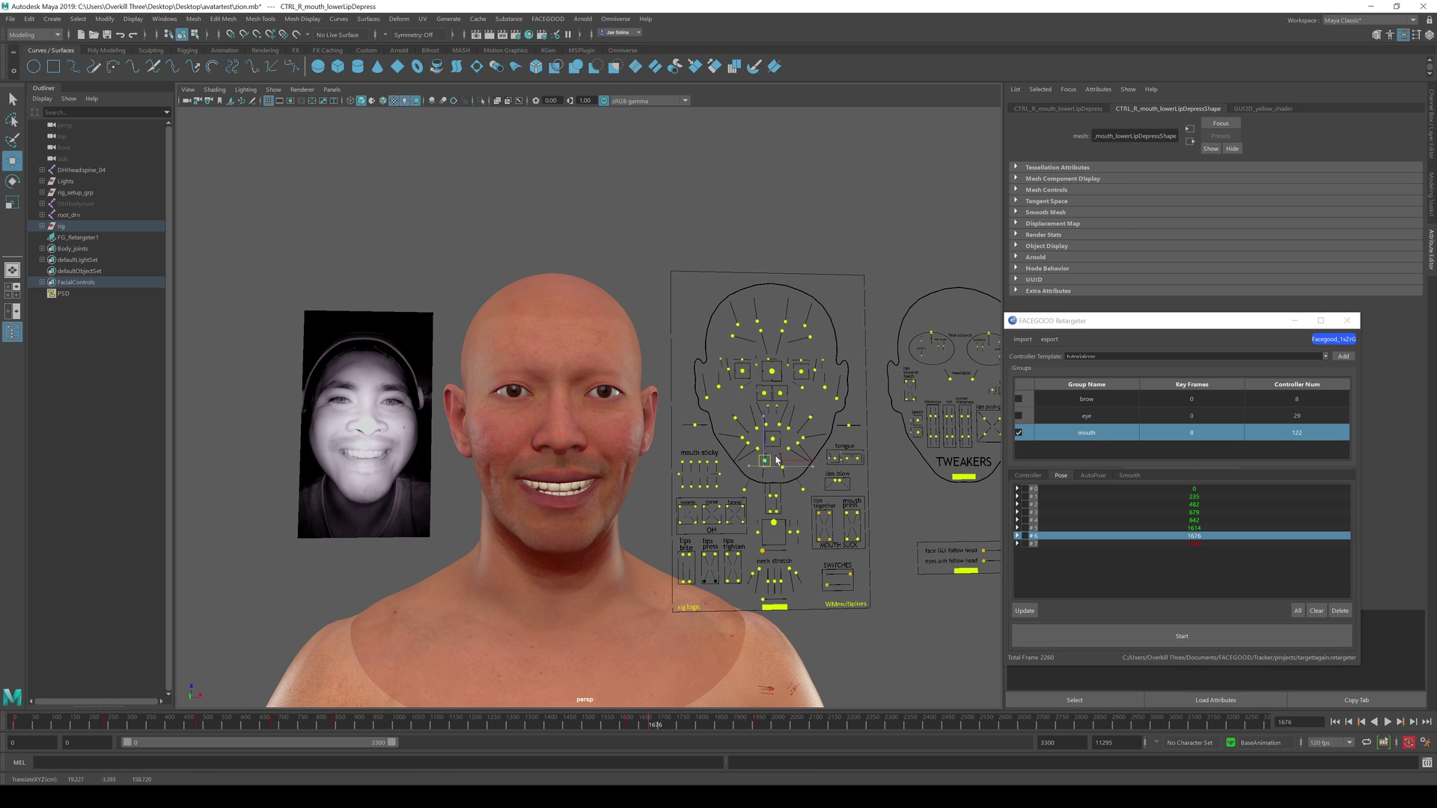
{"action": "left_click", "coordinate": [788, 464]}
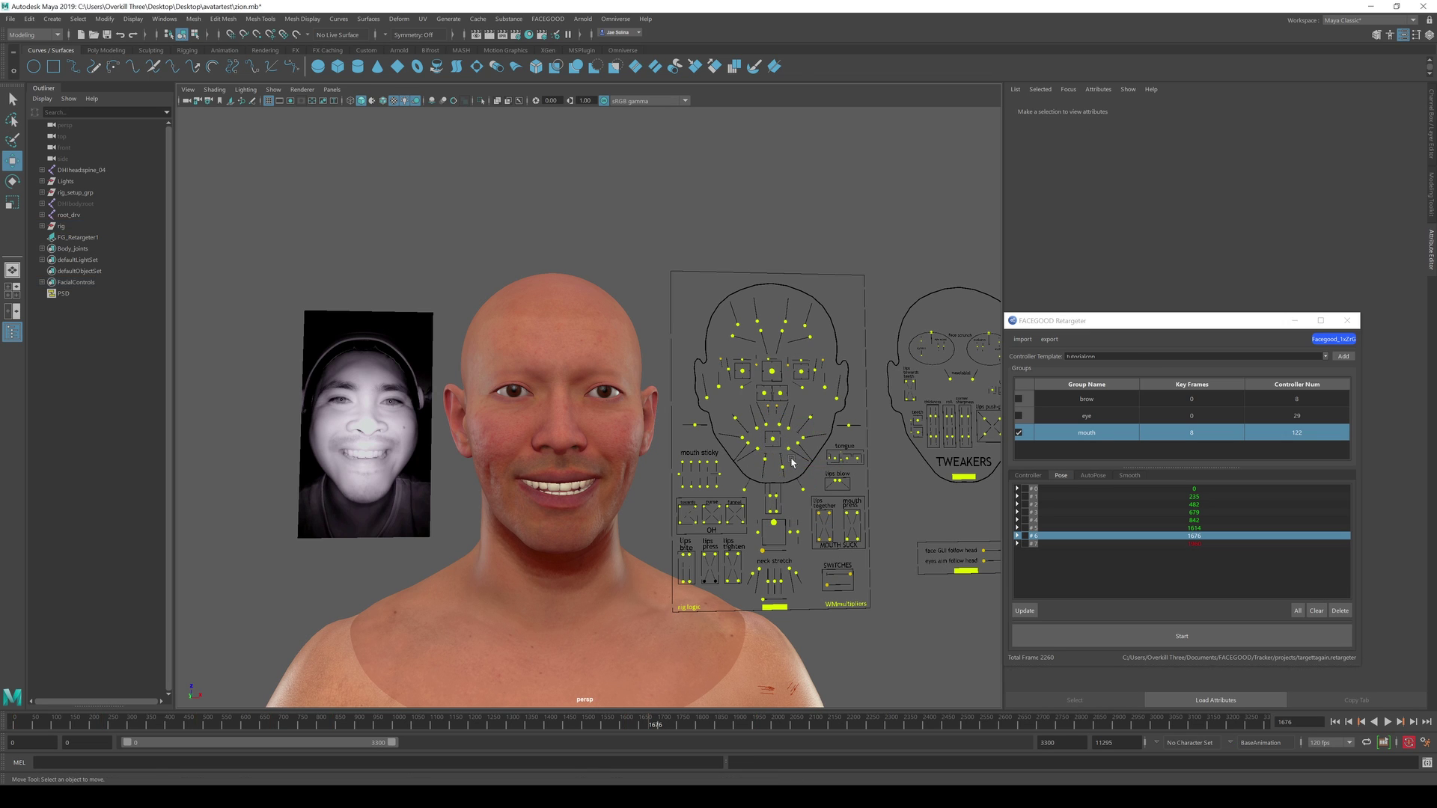
{"action": "left_click", "coordinate": [794, 466]}
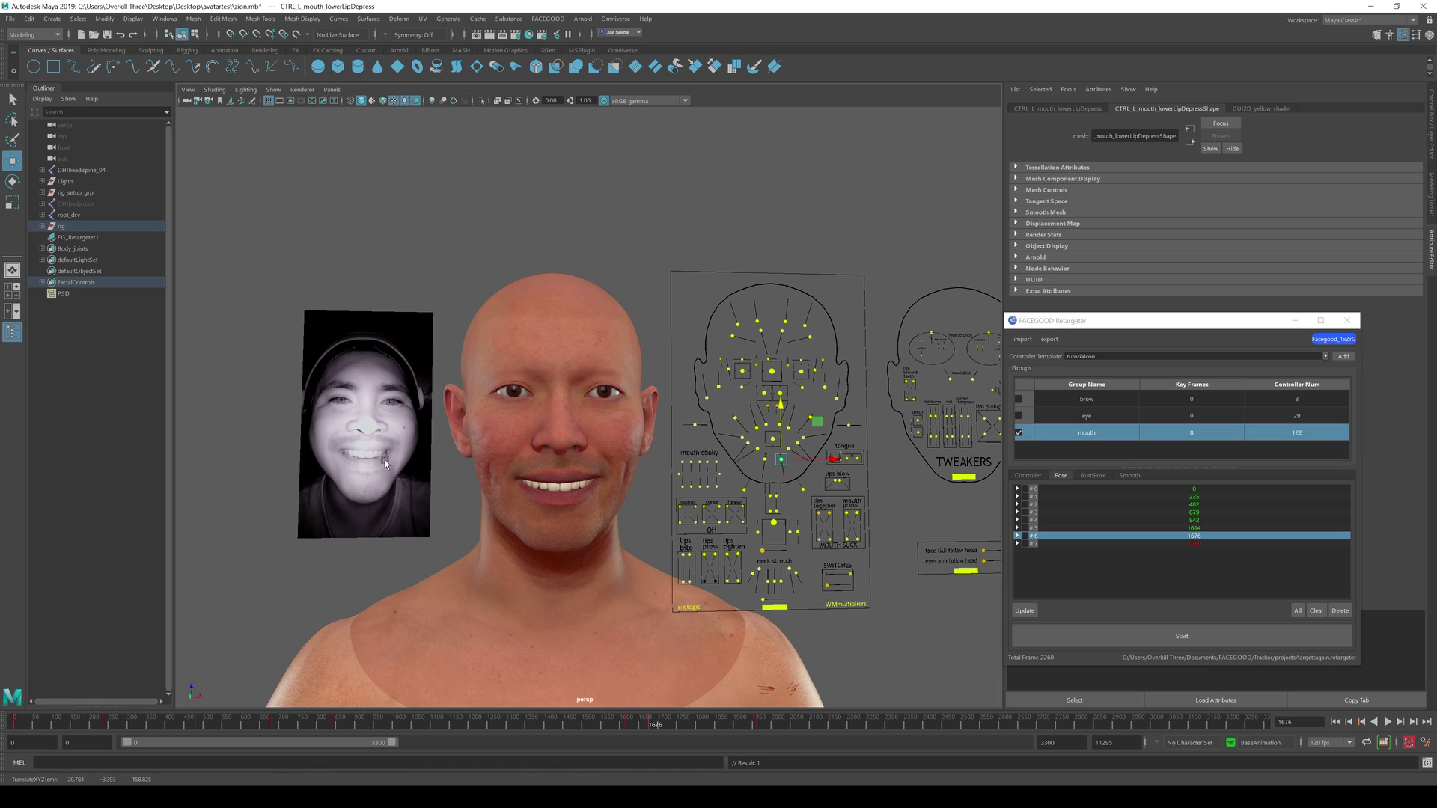
{"action": "left_click", "coordinate": [1018, 613]}
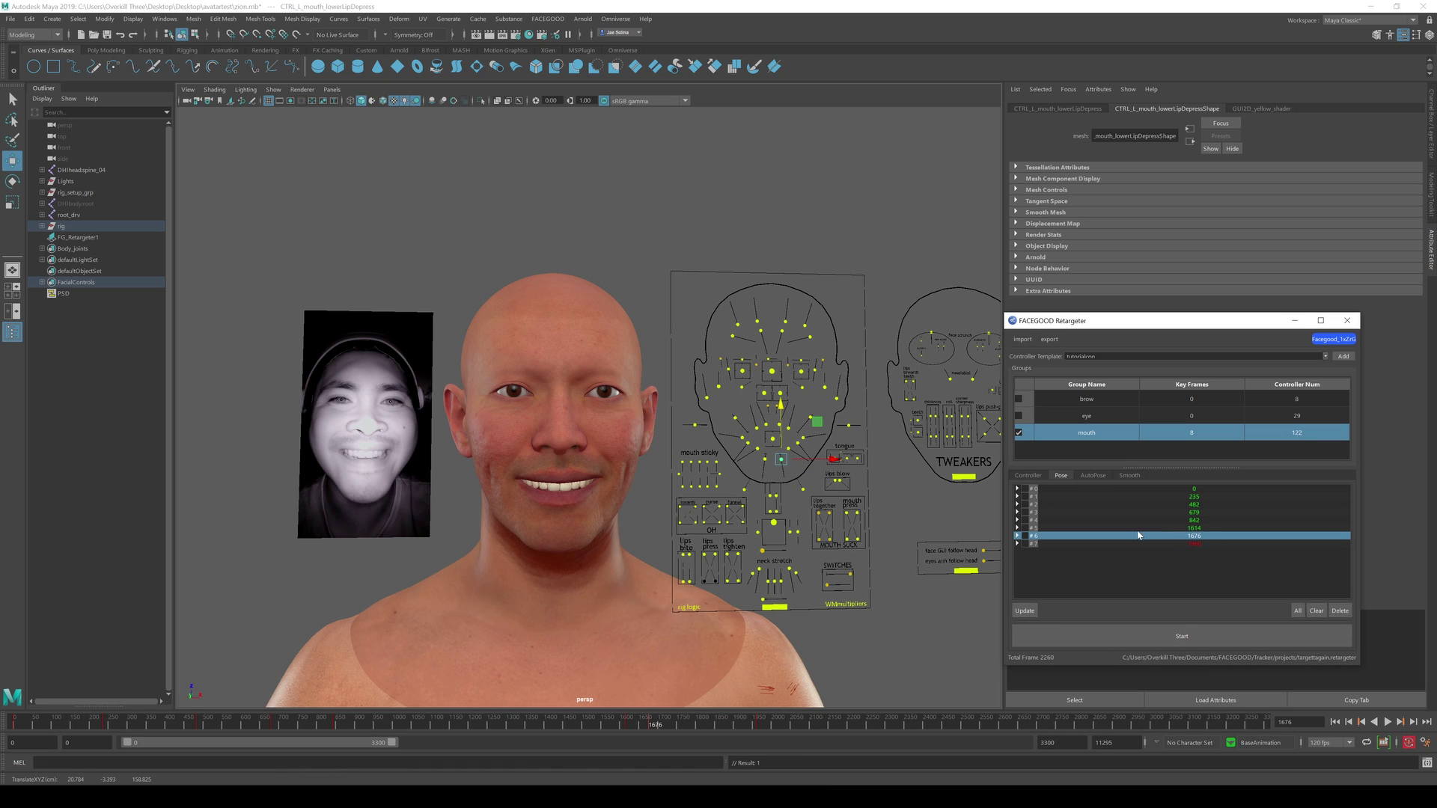
Select pose 7 (frame 1960), raise a lip-bite control to press the lips, and update it
{"action": "left_click", "coordinate": [1051, 542]}
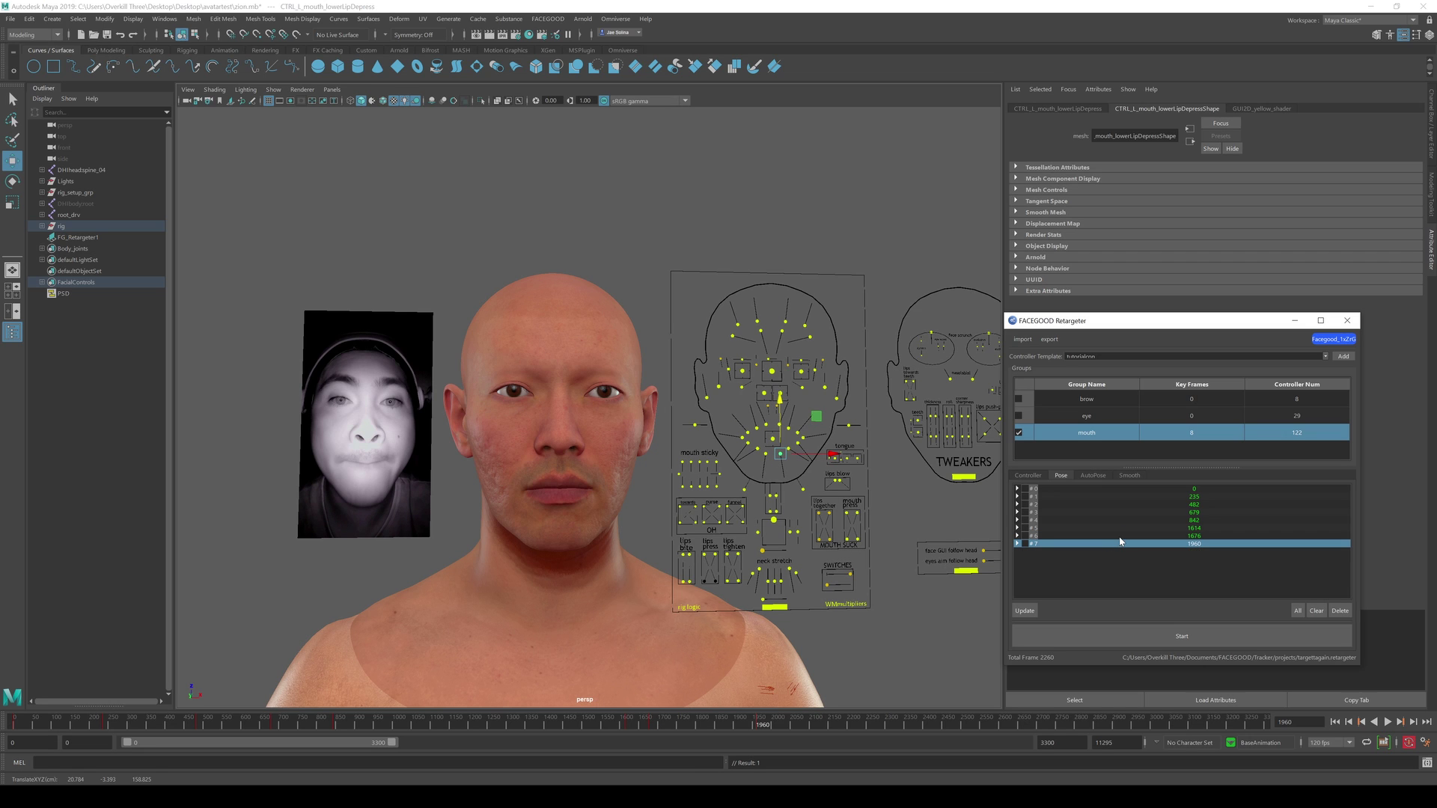
{"action": "left_click", "coordinate": [689, 555]}
{"action": "key", "text": "w"}
{"action": "left_click", "coordinate": [706, 588]}
{"action": "left_click", "coordinate": [782, 622]}
{"action": "scroll", "coordinate": [781, 623], "scroll_direction": "up", "scroll_amount": 3}
{"action": "scroll", "coordinate": [782, 623], "scroll_direction": "up", "scroll_amount": 3}
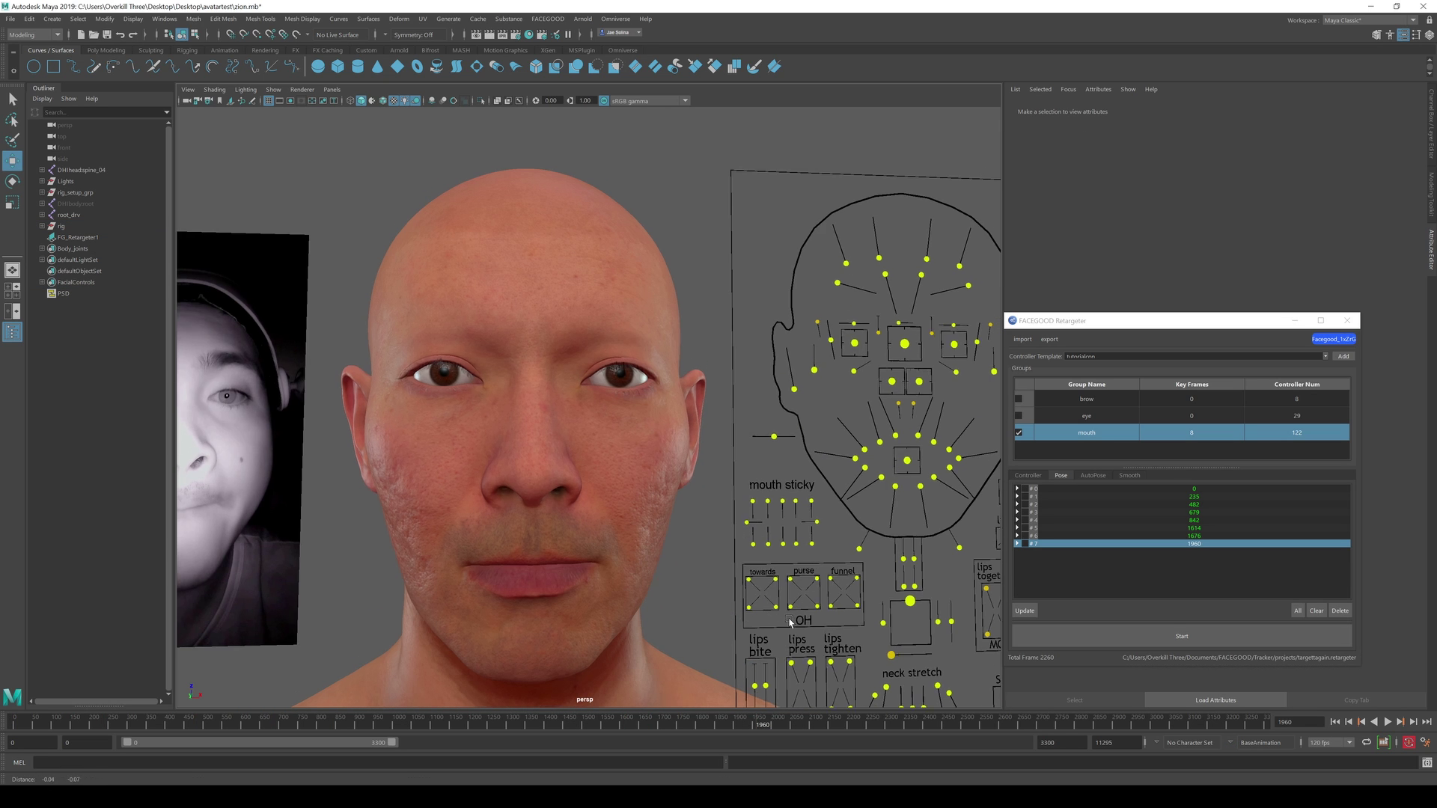
{"action": "middle_click_drag", "start_coordinate": [781, 625], "coordinate": [751, 545], "text": "alt"}
{"action": "left_click", "coordinate": [742, 508]}
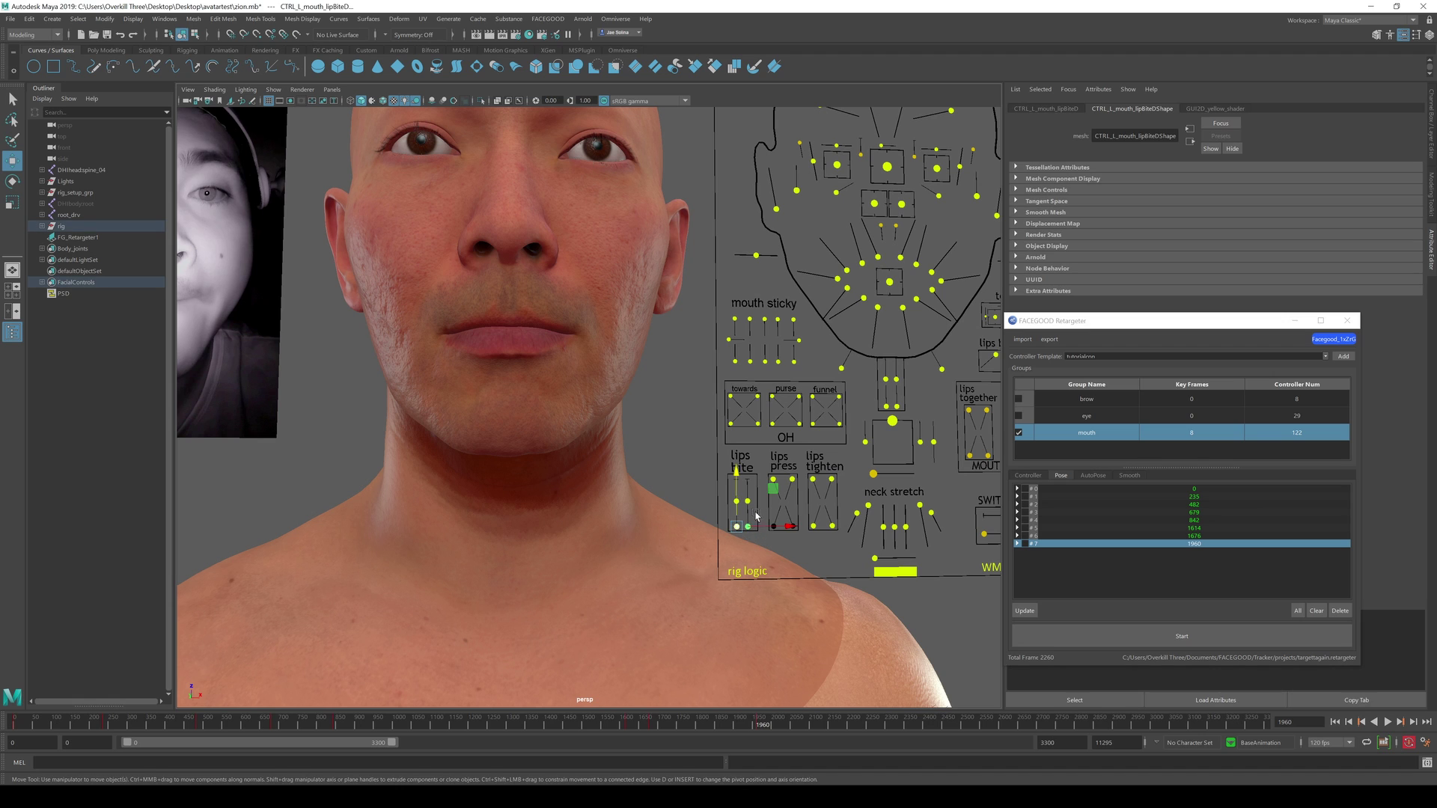
{"action": "left_click_drag", "start_coordinate": [743, 506], "coordinate": [747, 487]}
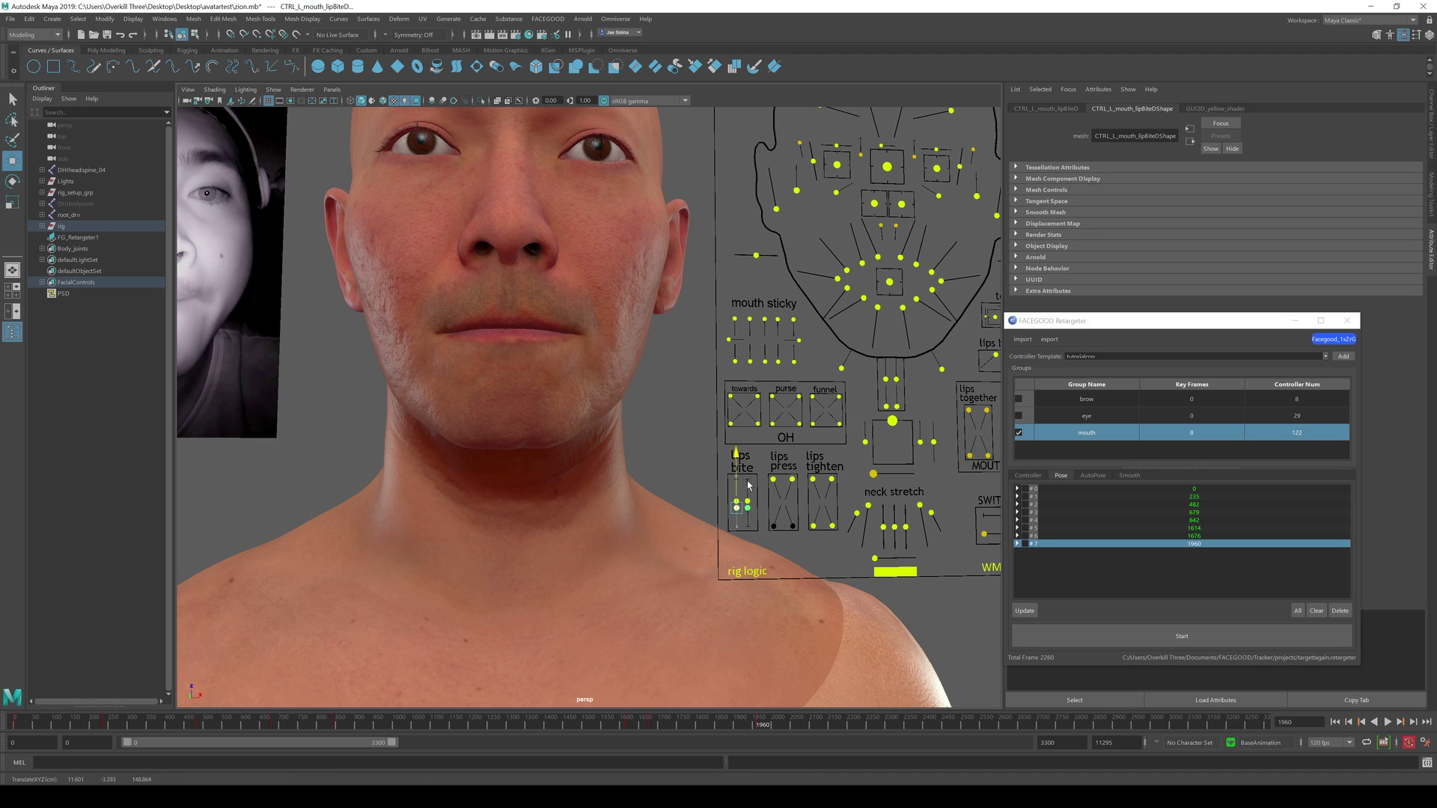
{"action": "scroll", "coordinate": [556, 406], "scroll_direction": "down", "scroll_amount": 1}
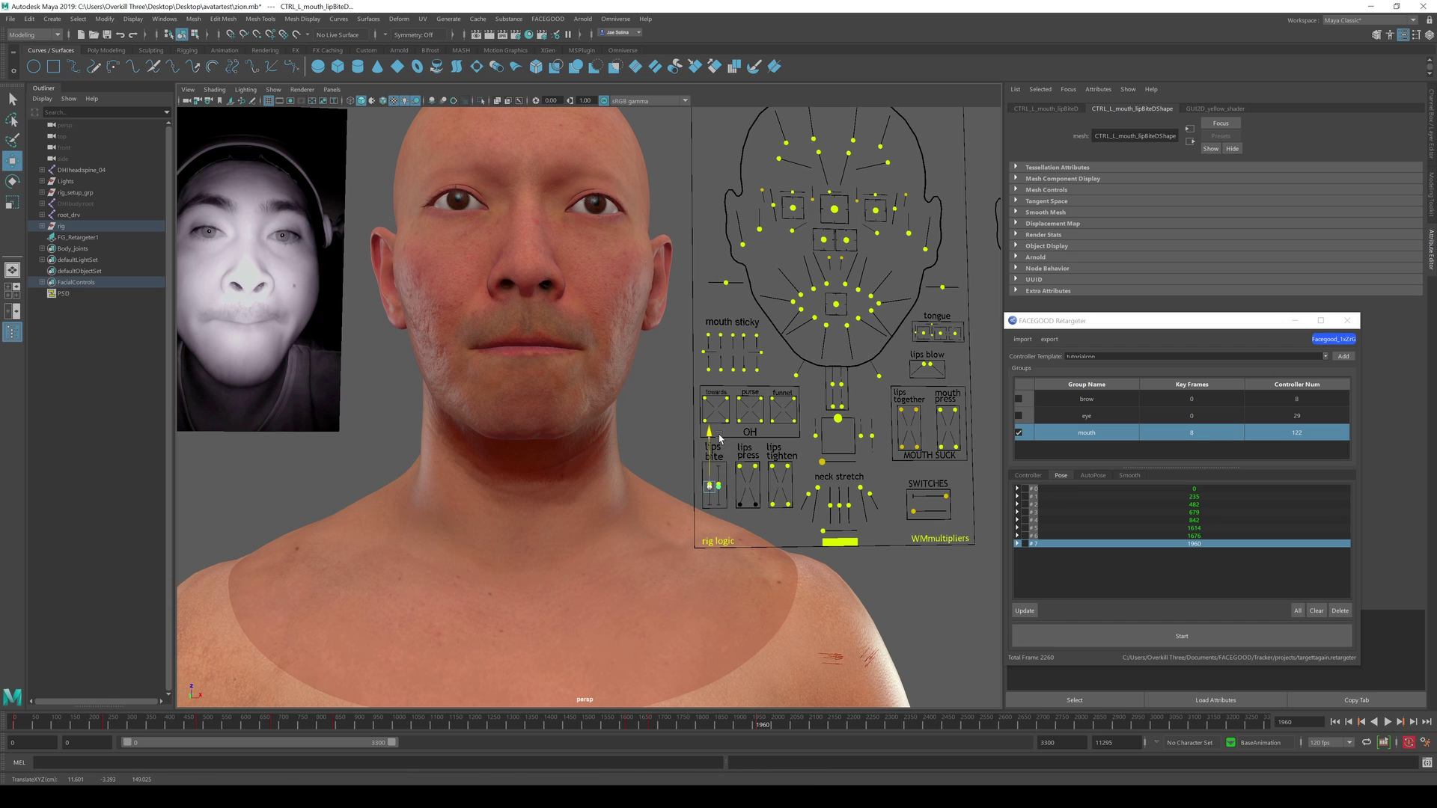
{"action": "scroll", "coordinate": [720, 439], "scroll_direction": "down", "scroll_amount": 1}
{"action": "scroll", "coordinate": [784, 432], "scroll_direction": "down", "scroll_amount": 1}
{"action": "left_click", "coordinate": [1031, 609]}
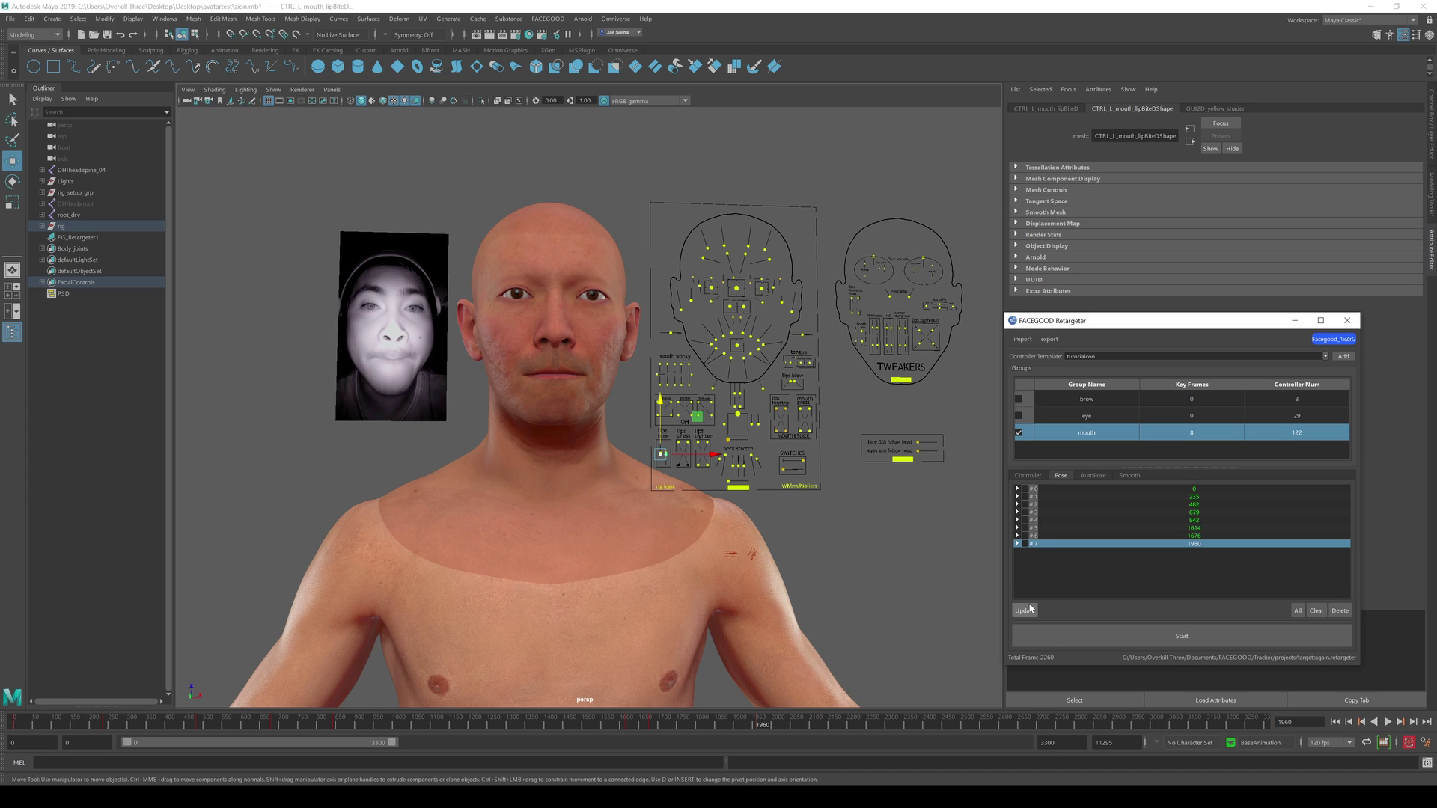
Solve keyframes with Start, then play the animation from frame 0 and stop
{"action": "left_click", "coordinate": [1122, 643]}
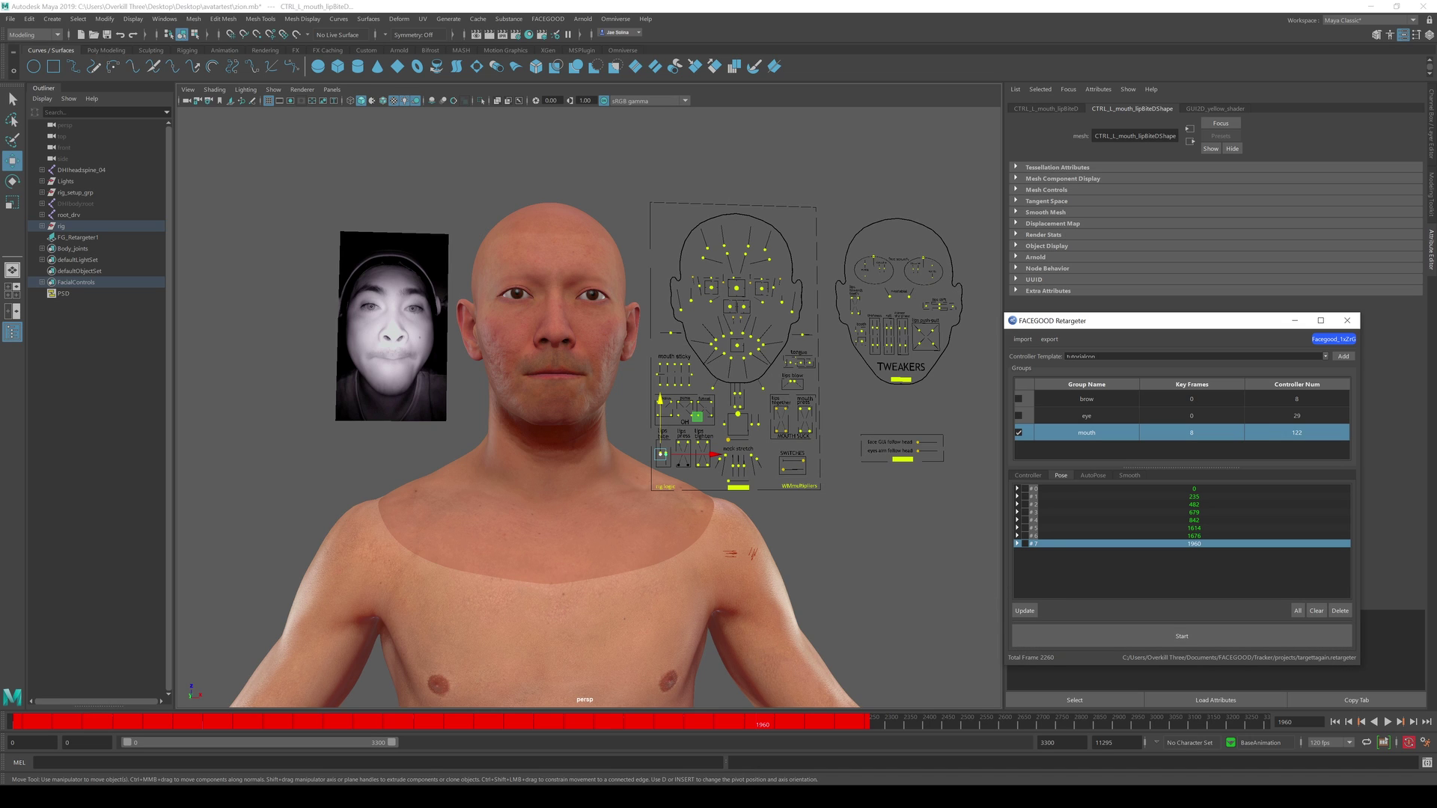
{"action": "left_click", "coordinate": [1388, 725]}
{"action": "left_click", "coordinate": [1389, 722]}
{"action": "left_click", "coordinate": [15, 726]}
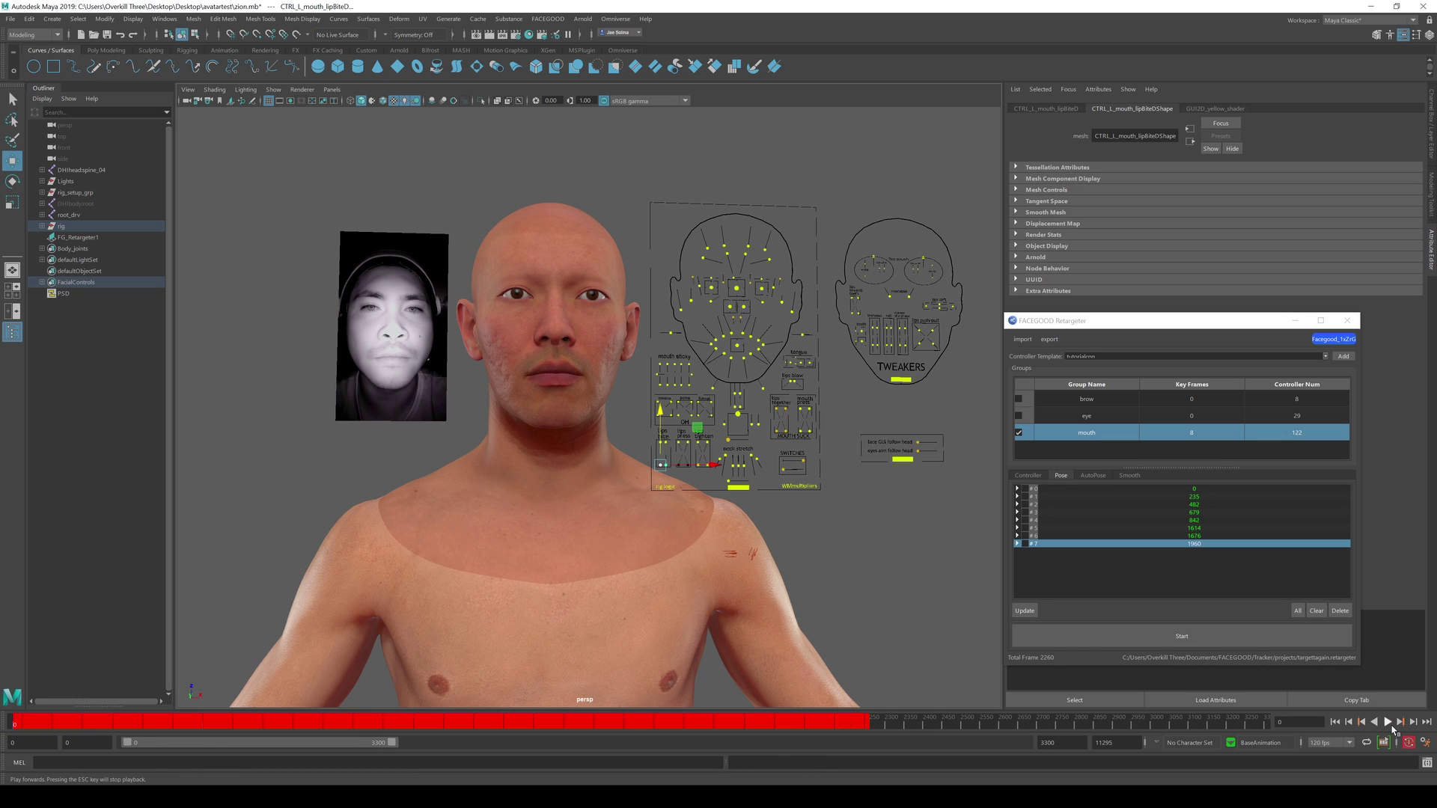
{"action": "left_click", "coordinate": [1389, 723]}
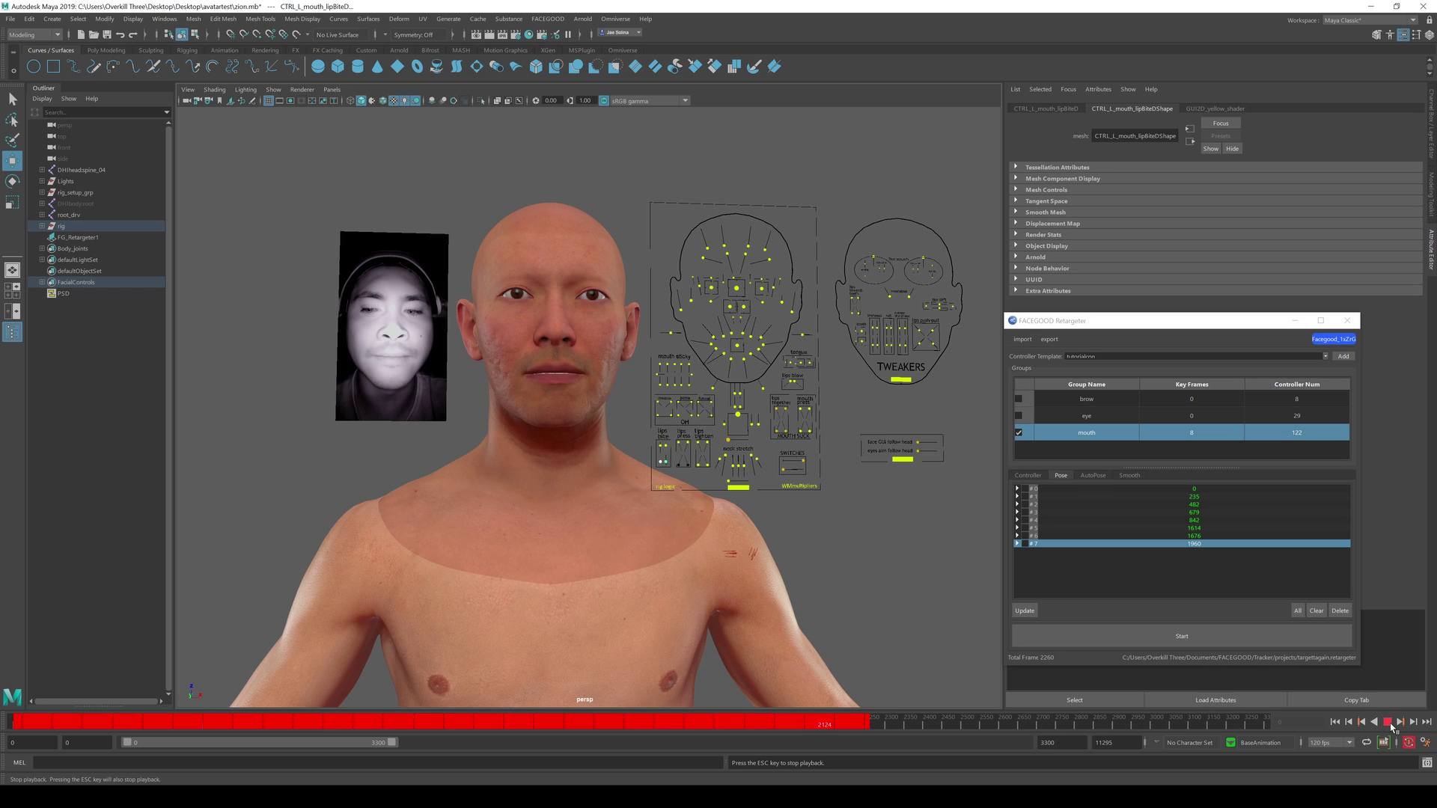
{"action": "left_click", "coordinate": [1389, 723]}
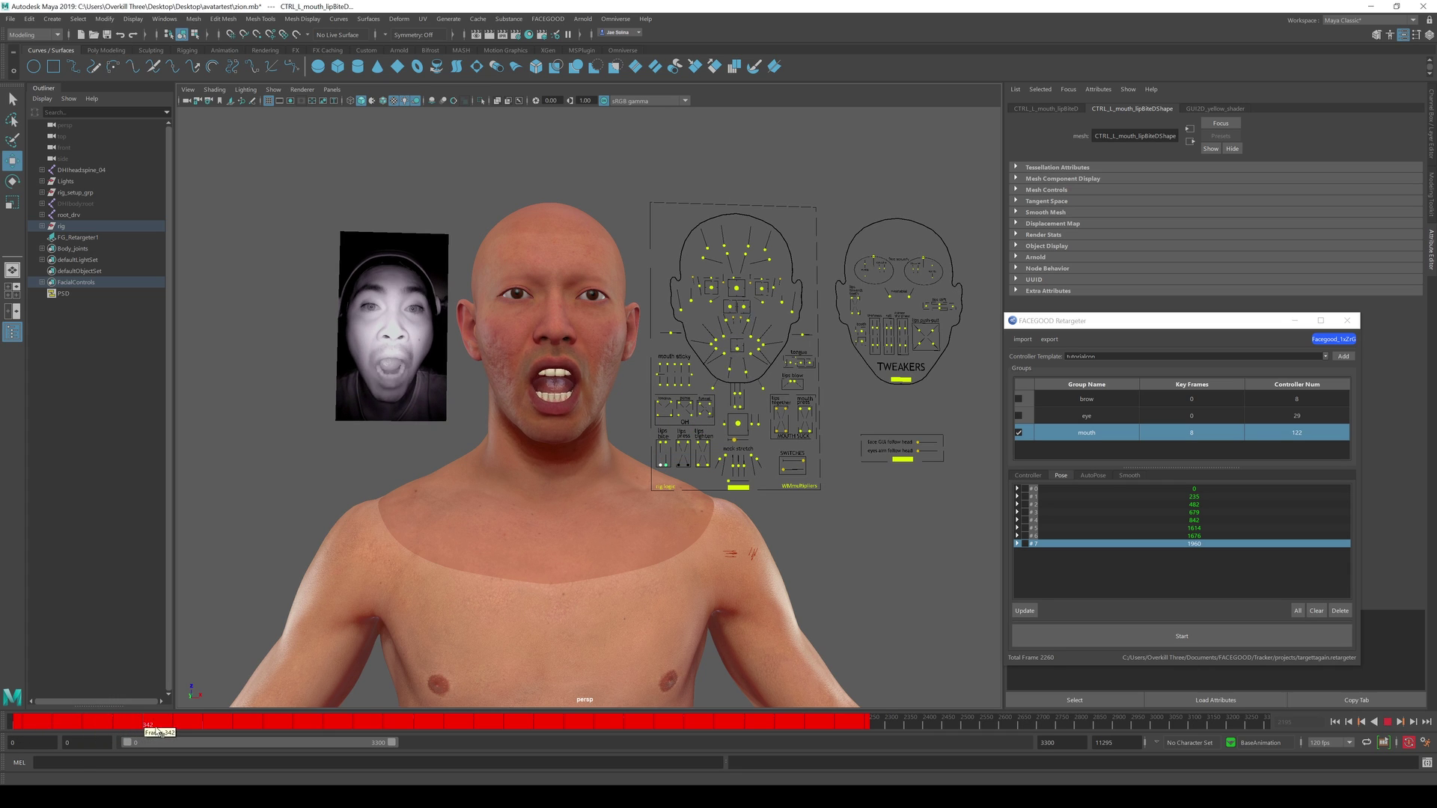
{"action": "left_click_drag", "start_coordinate": [222, 732], "coordinate": [406, 720]}
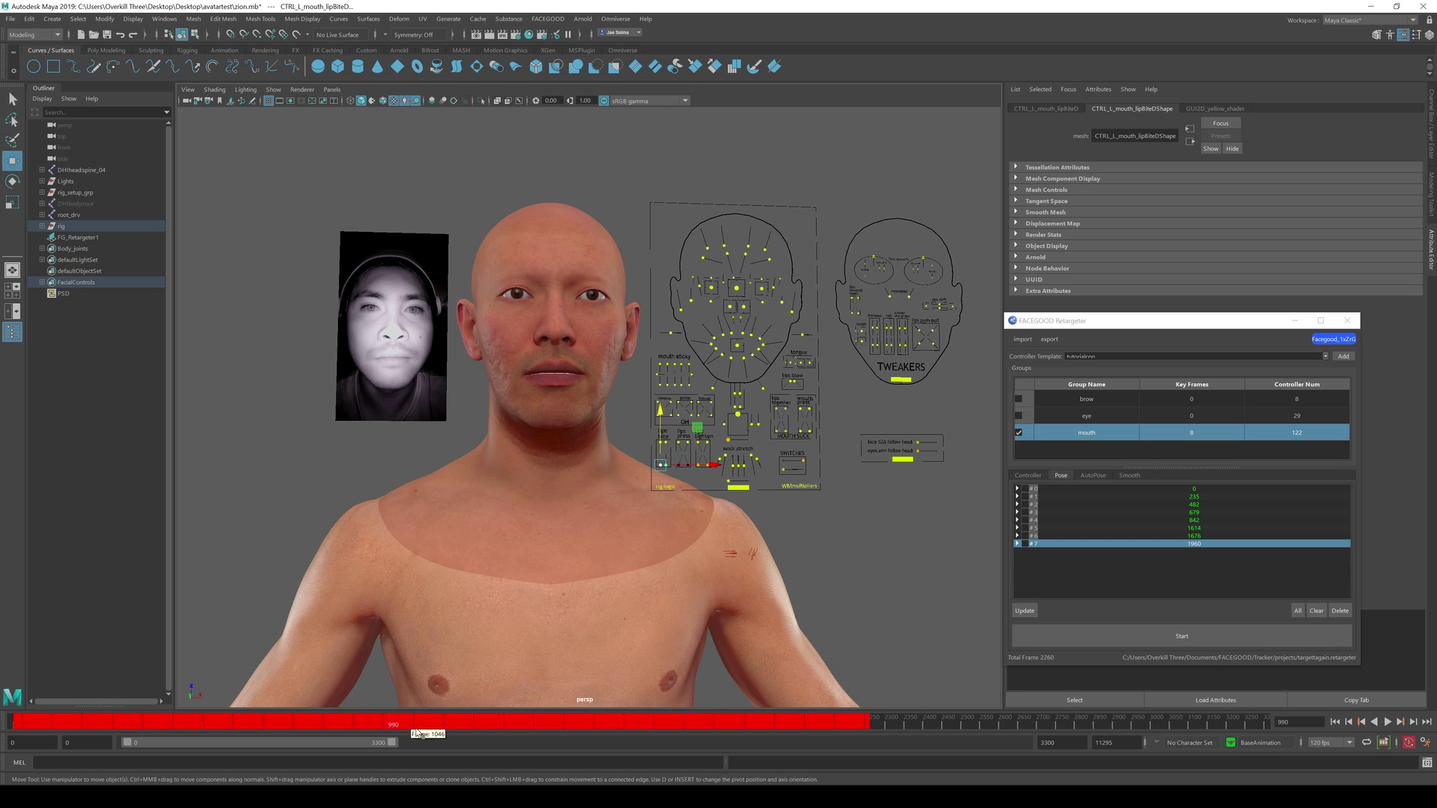
{"action": "key", "text": "alt+v"}
{"action": "left_click_drag", "start_coordinate": [399, 731], "coordinate": [361, 732]}
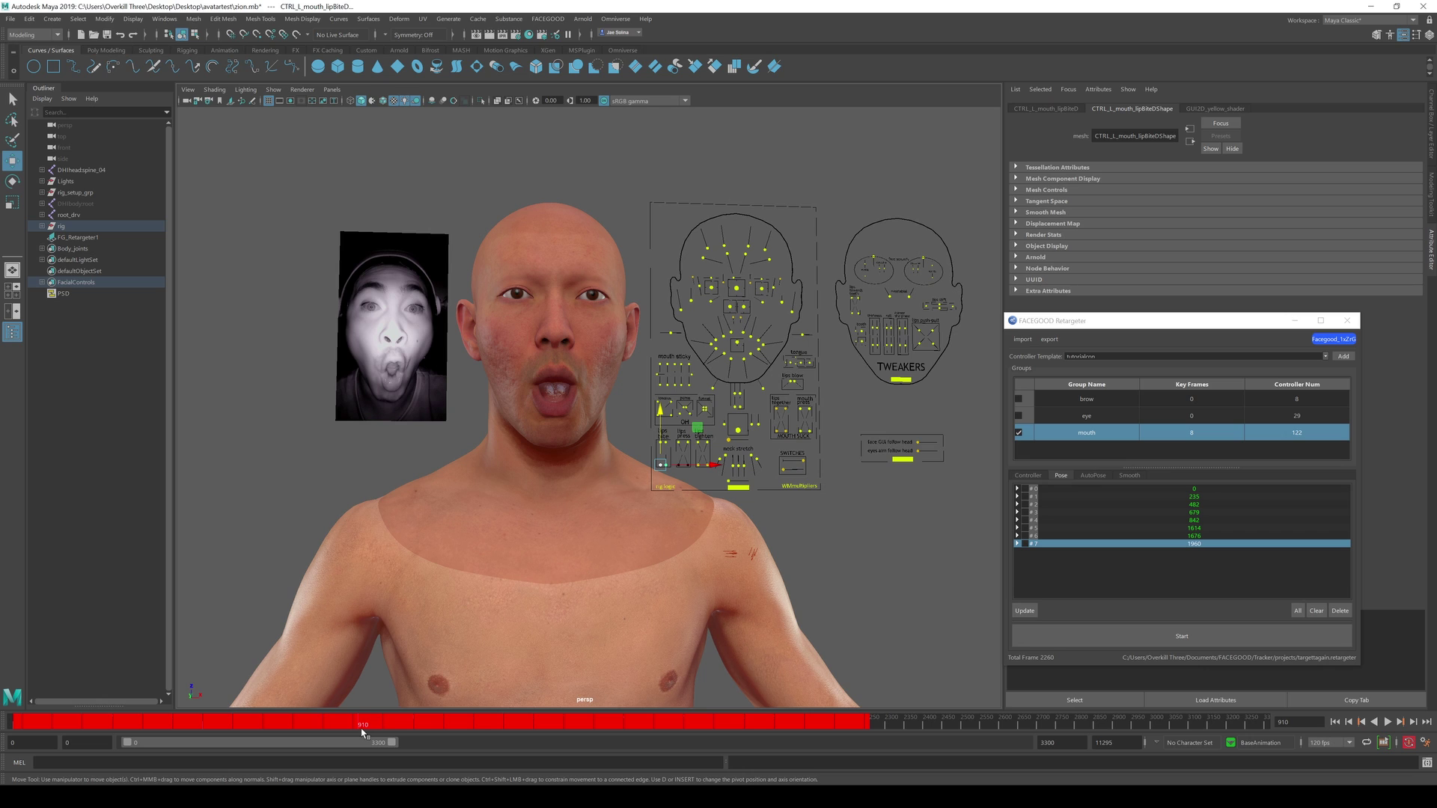
{"action": "left_click", "coordinate": [16, 728]}
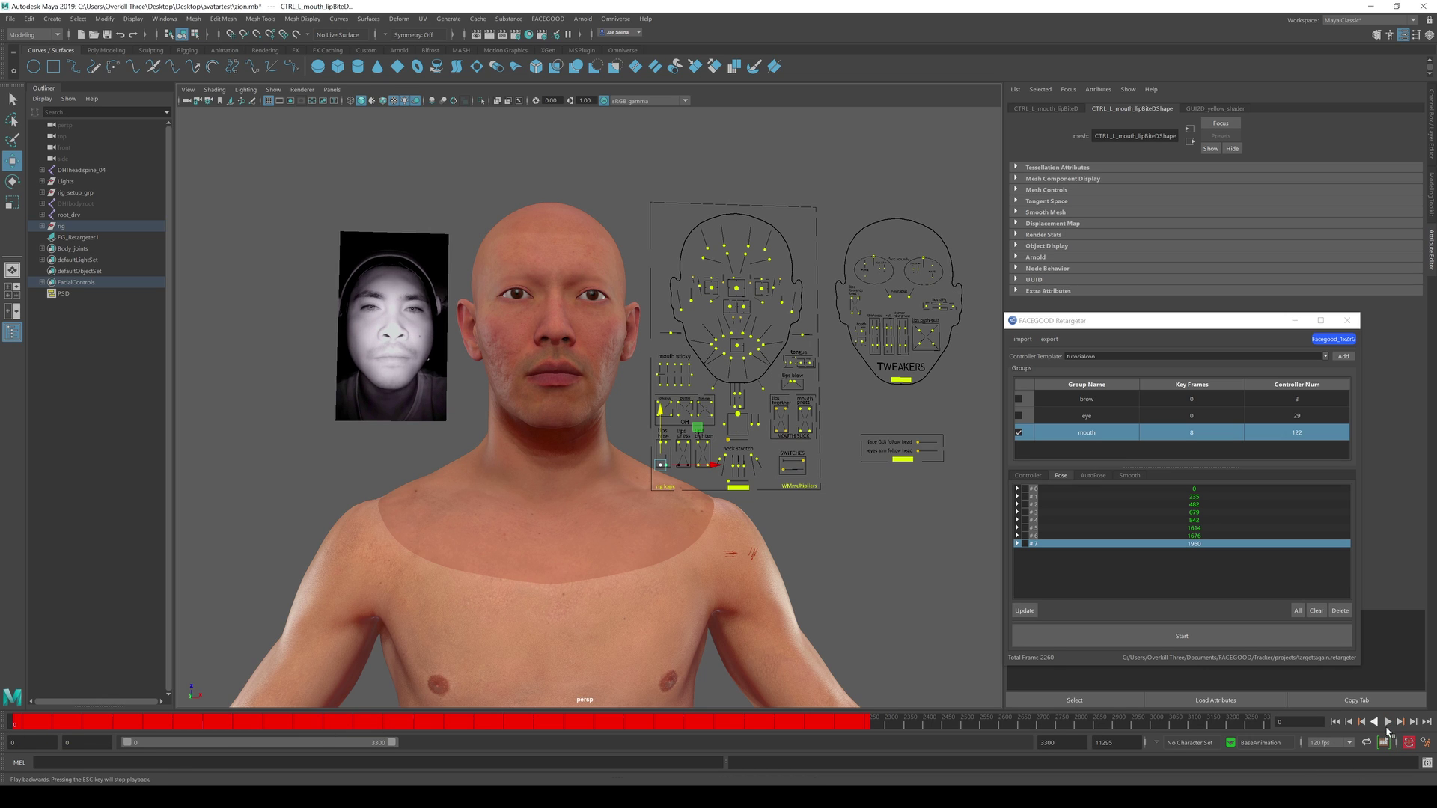
{"action": "left_click", "coordinate": [1388, 722]}
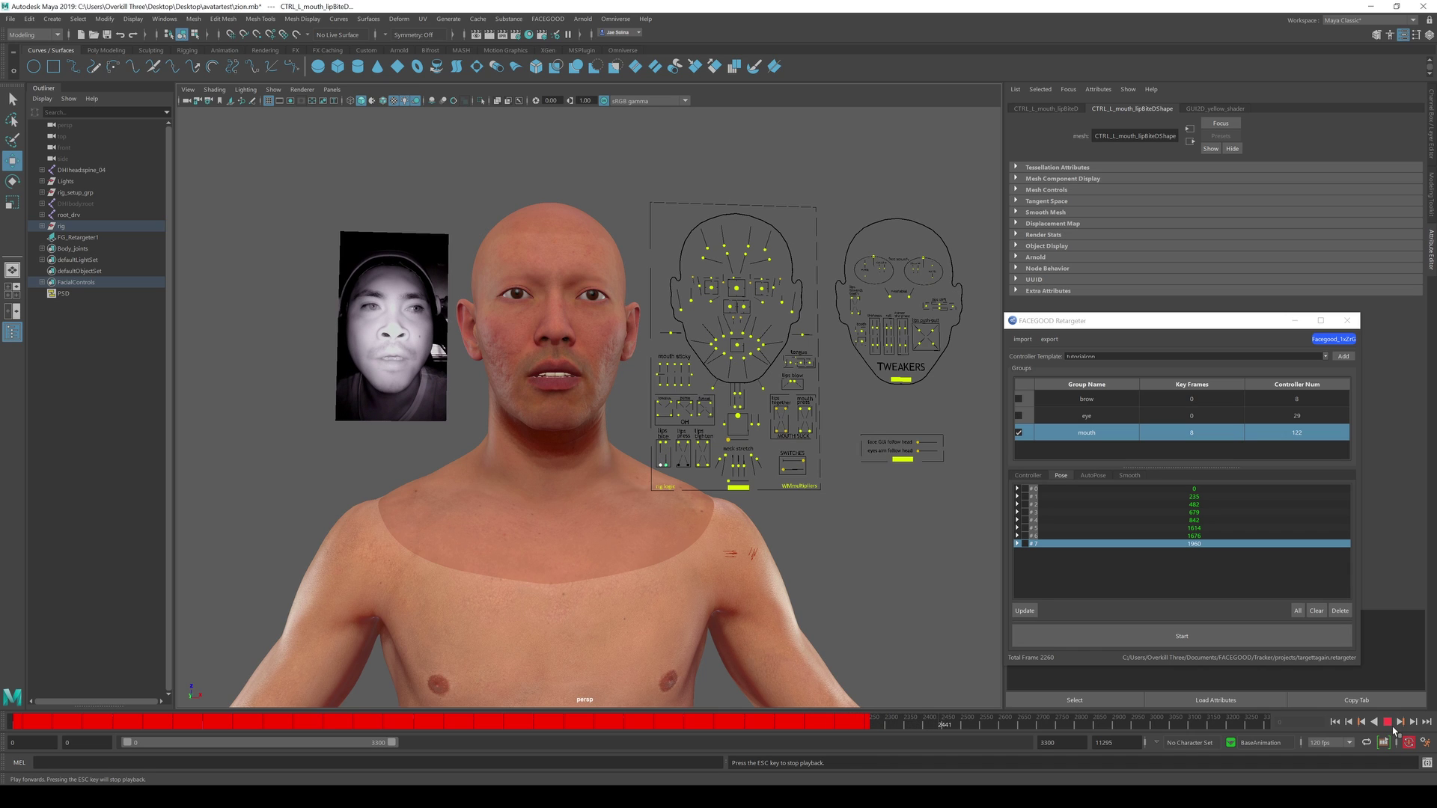
{"action": "left_click", "coordinate": [1394, 726]}
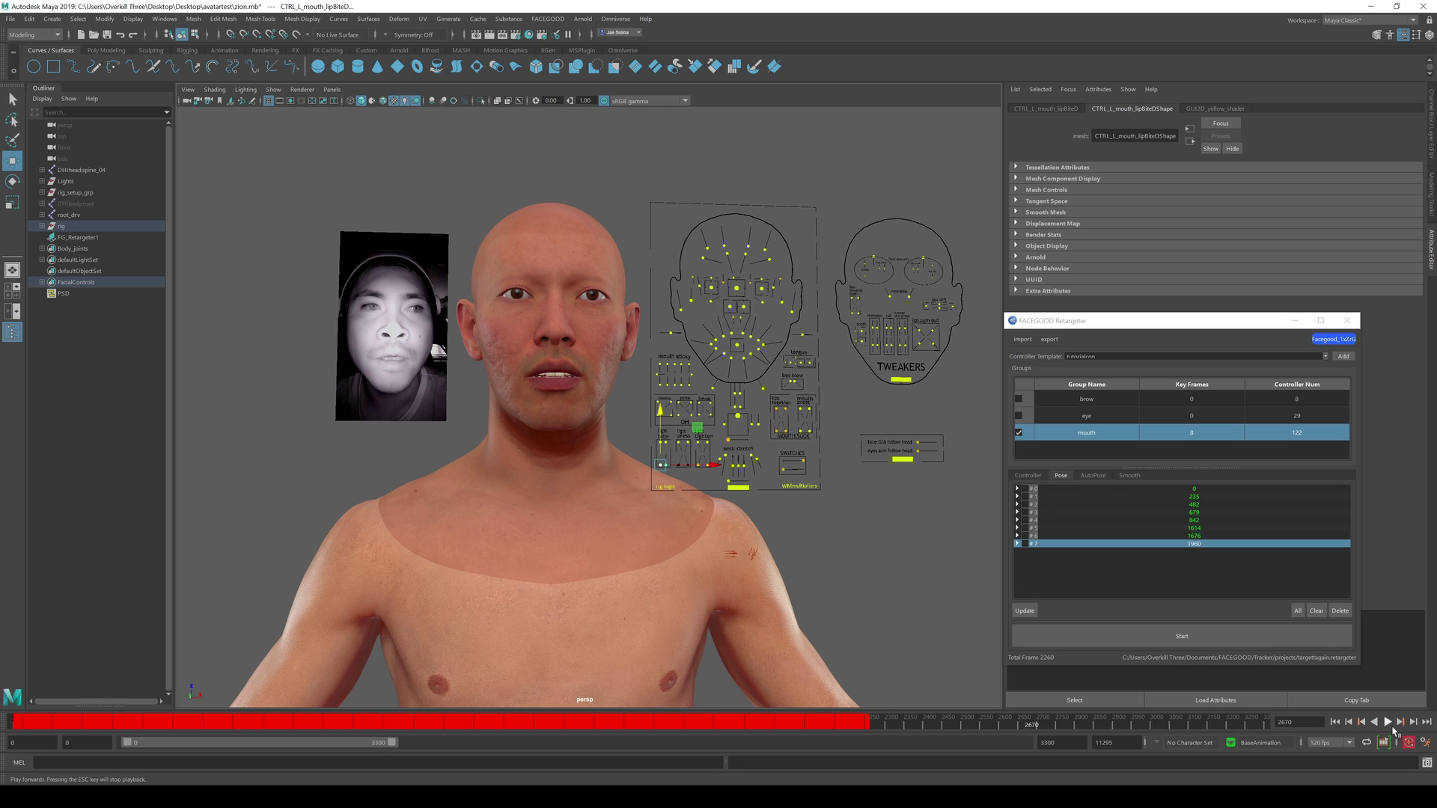
{"action": "left_click", "coordinate": [8, 728]}
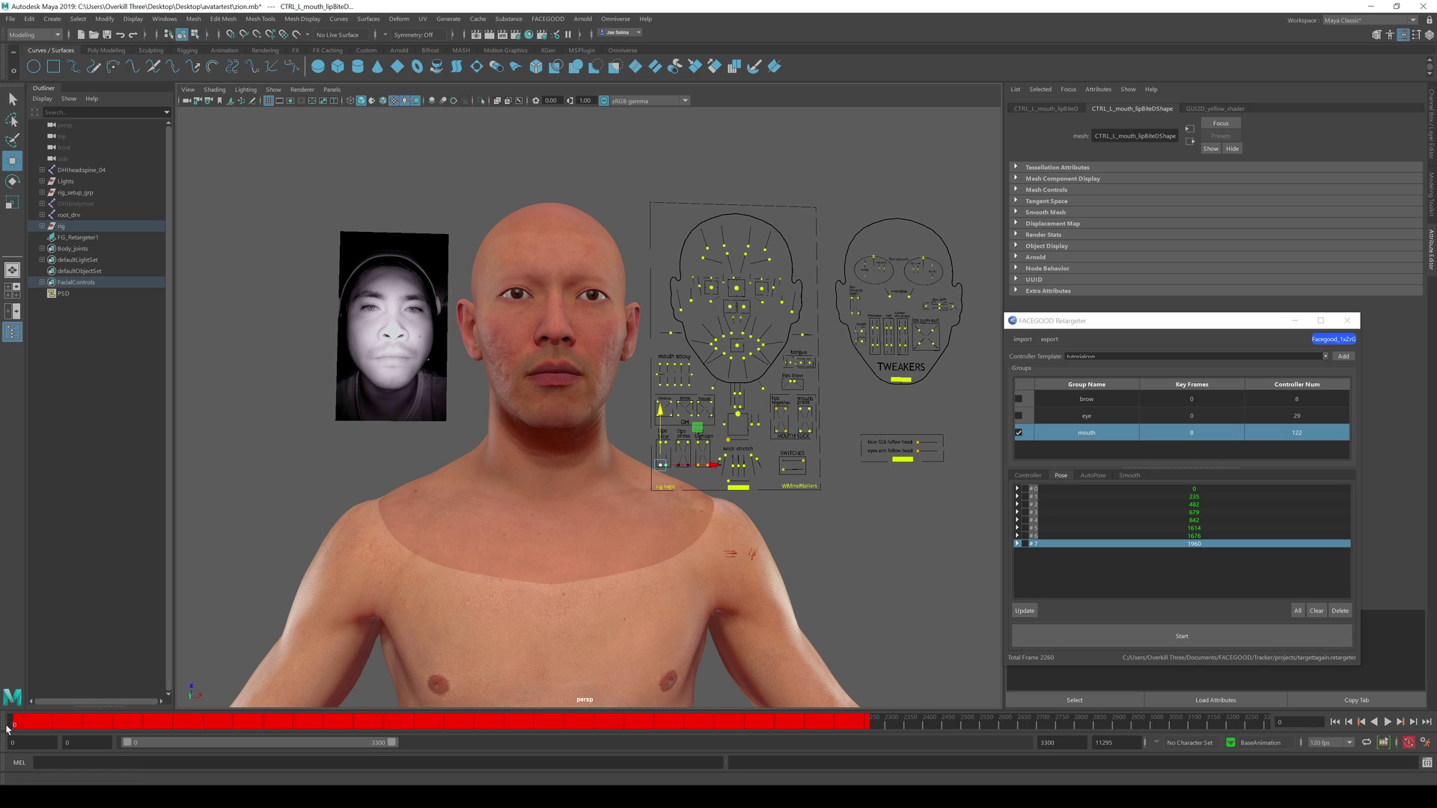